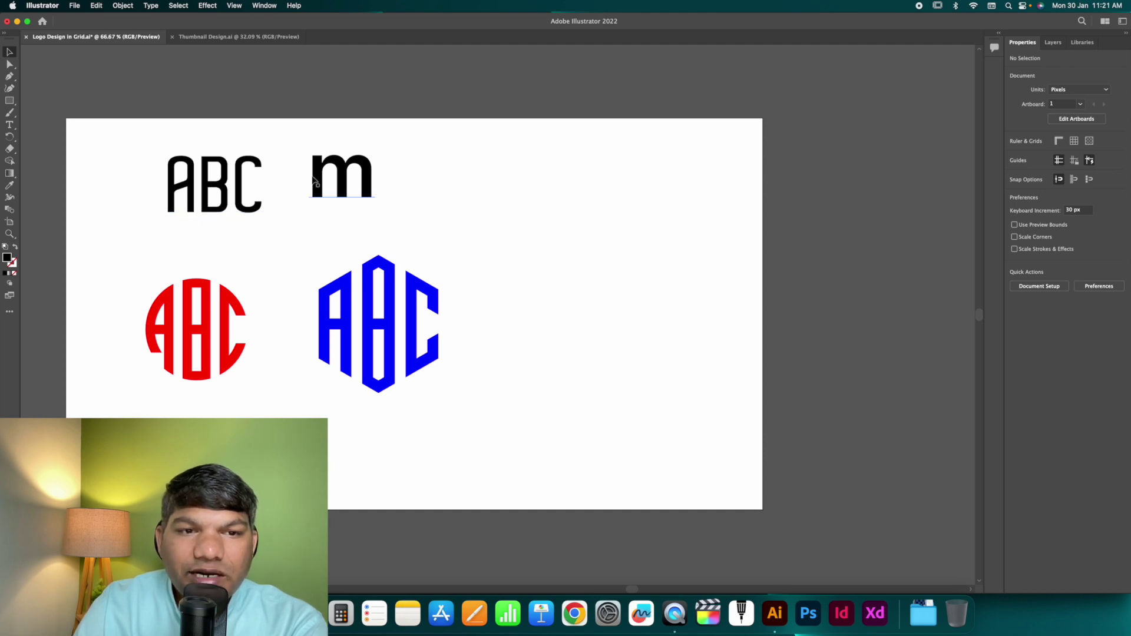
Step: Move the lowercase letter m rightward and slightly down into the empty area beyond the ABC samples on the artboard
left_click_drag(330, 171, 442, 172)
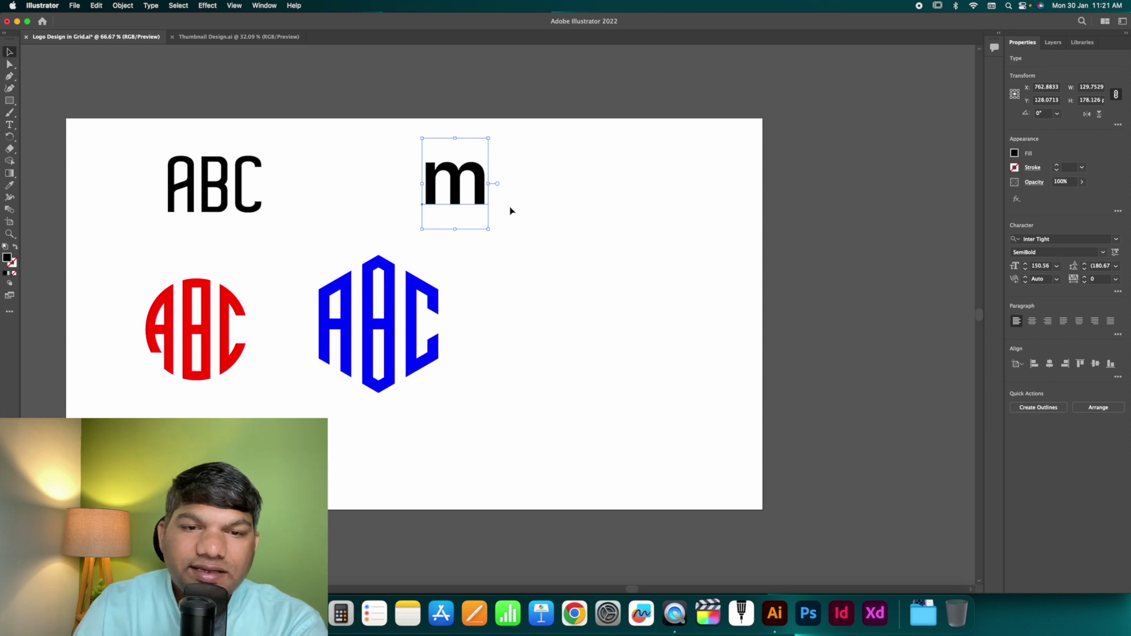
left_click_drag(474, 186, 458, 181)
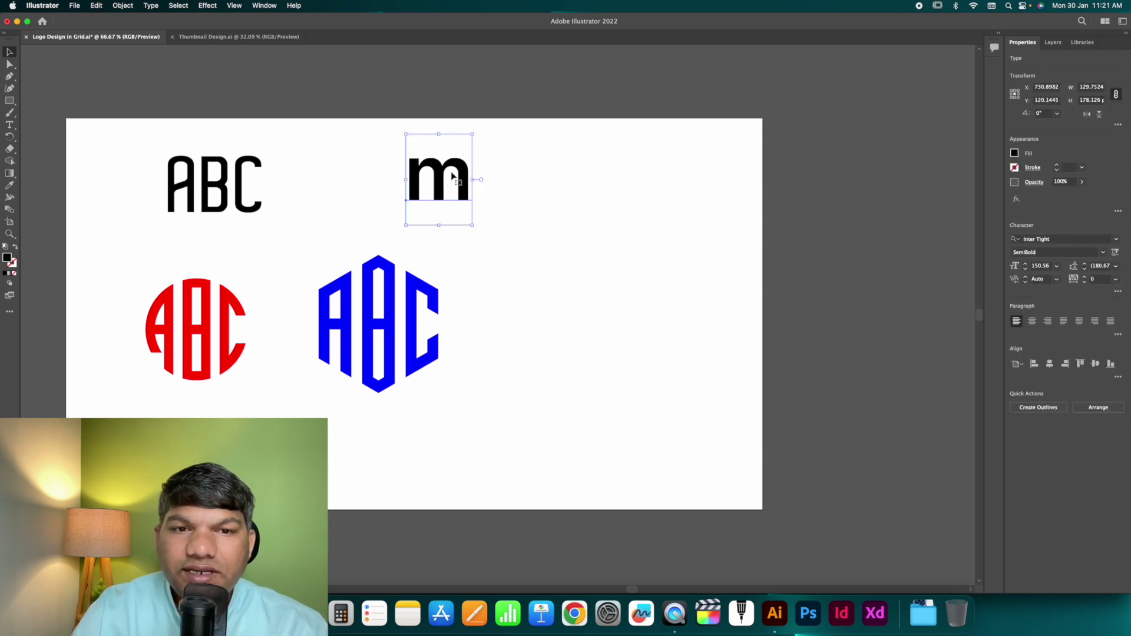
left_click(510, 180)
left_click(467, 176)
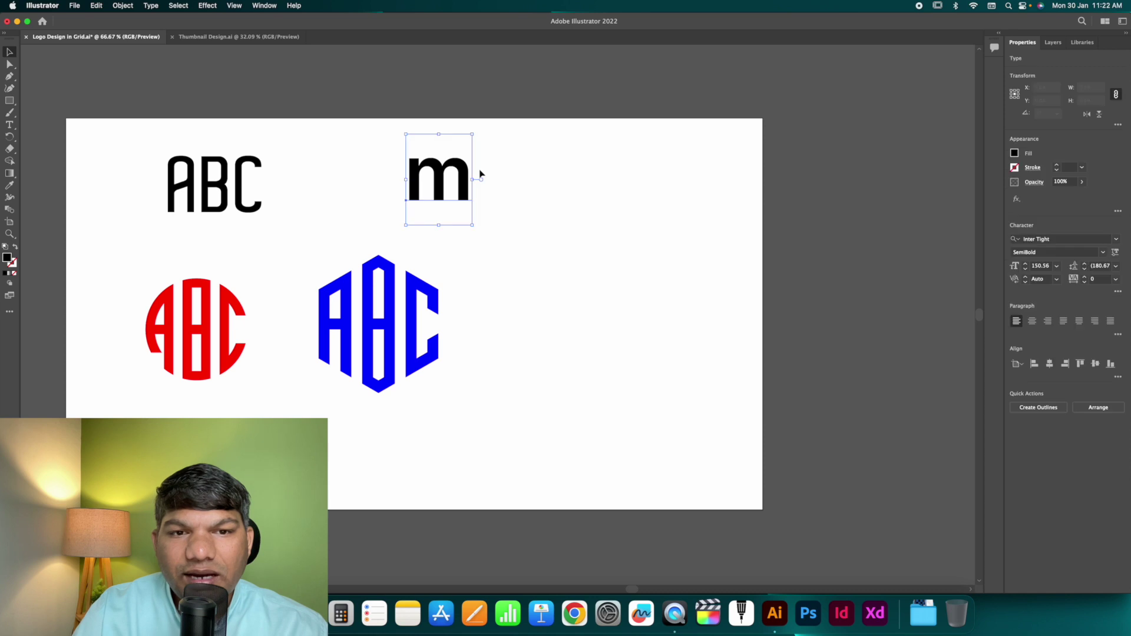
left_click(519, 178)
left_click(349, 277)
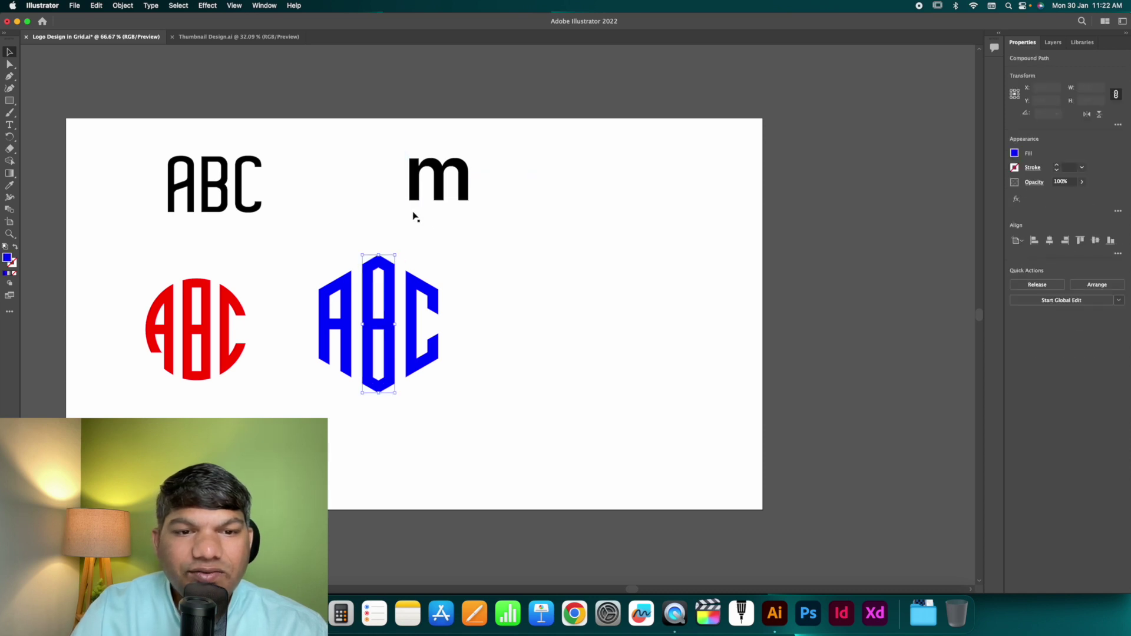
left_click(437, 239)
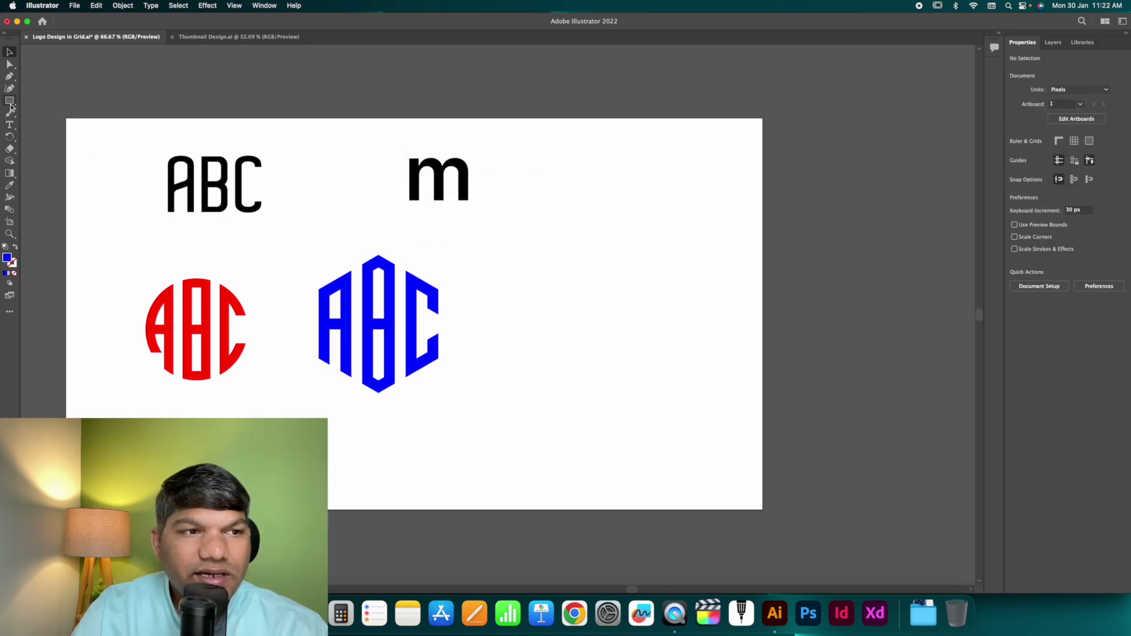
left_click_drag(438, 179, 523, 182)
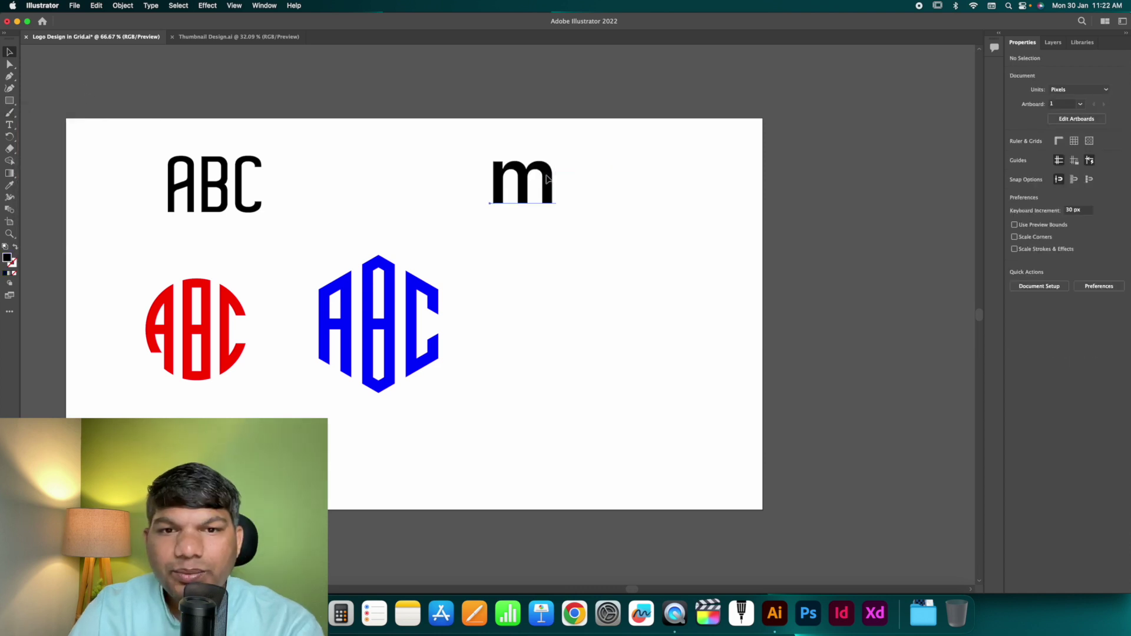
left_click(592, 175)
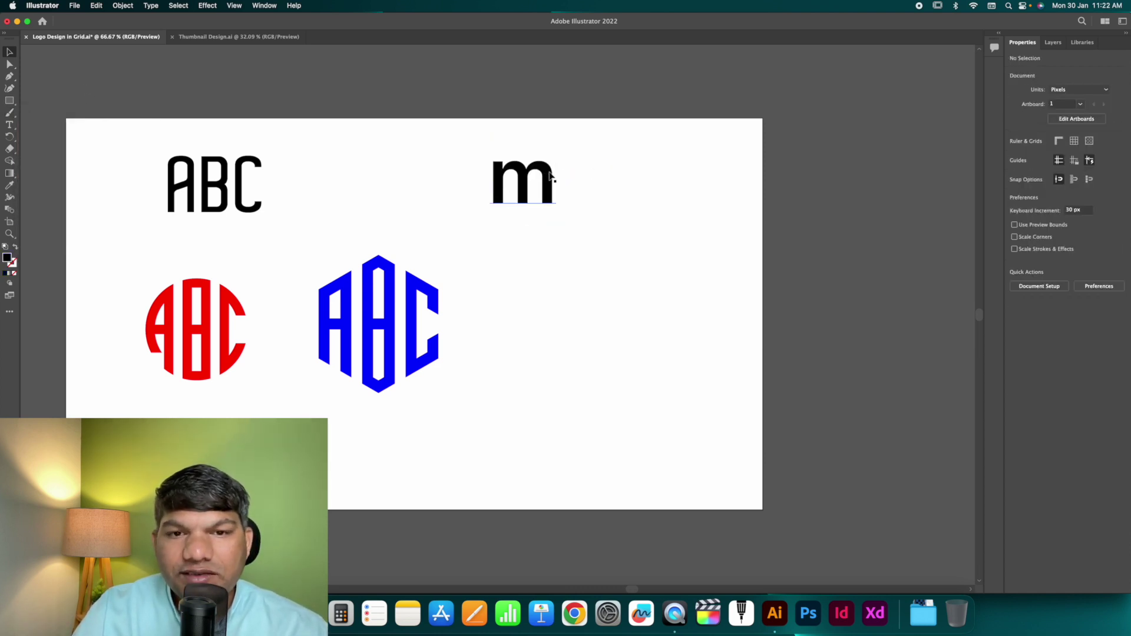
left_click_drag(551, 175, 524, 177)
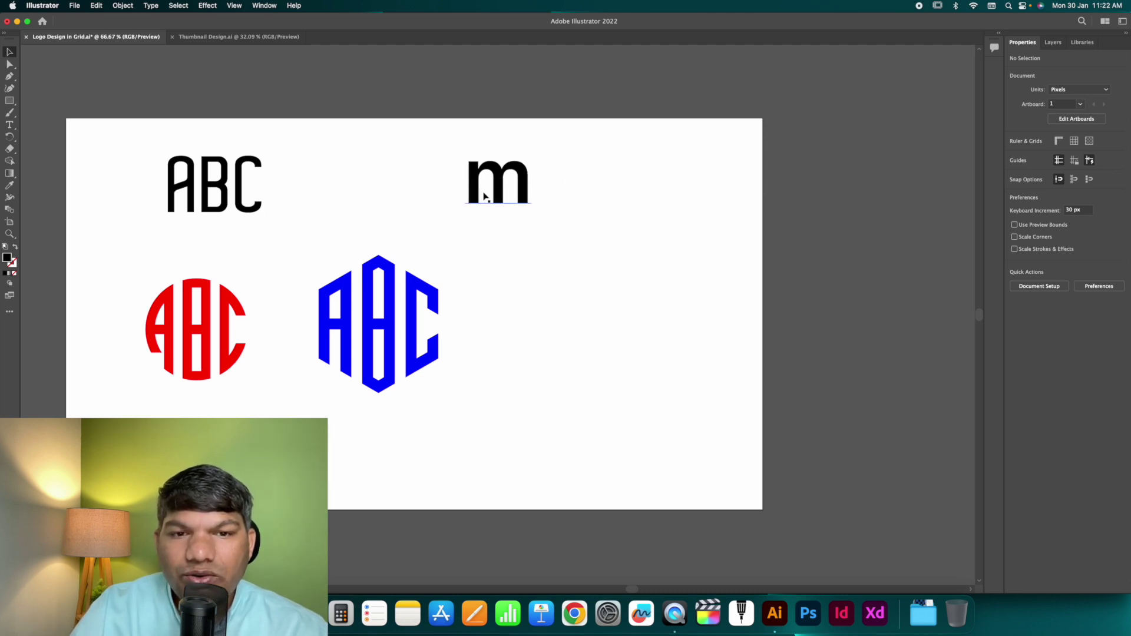
key("z")
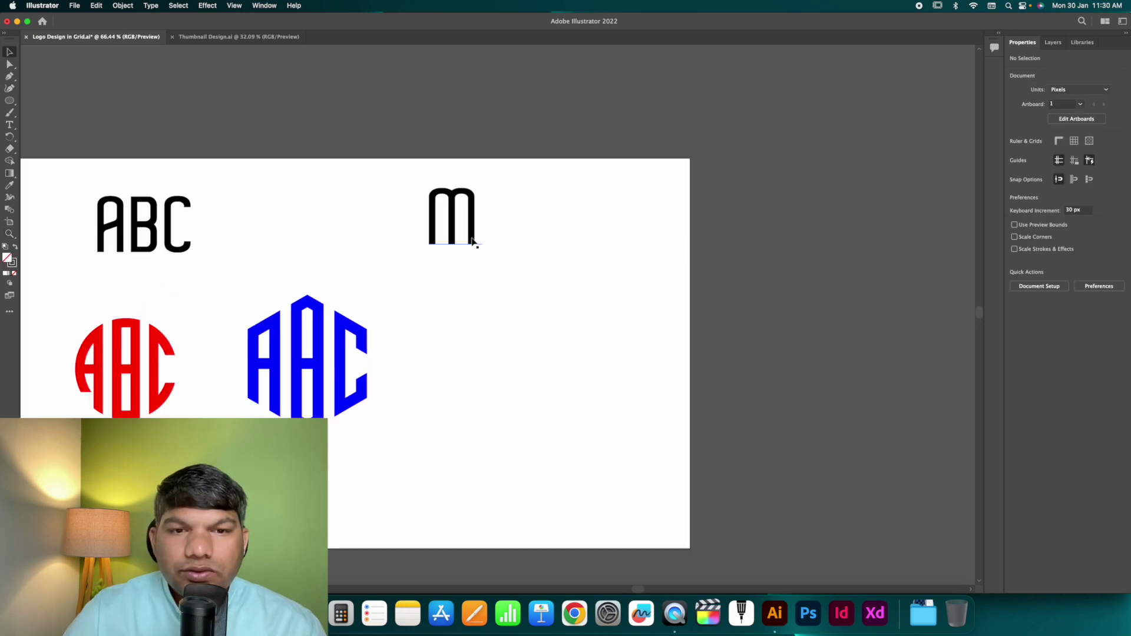
left_click_drag(415, 171, 475, 300)
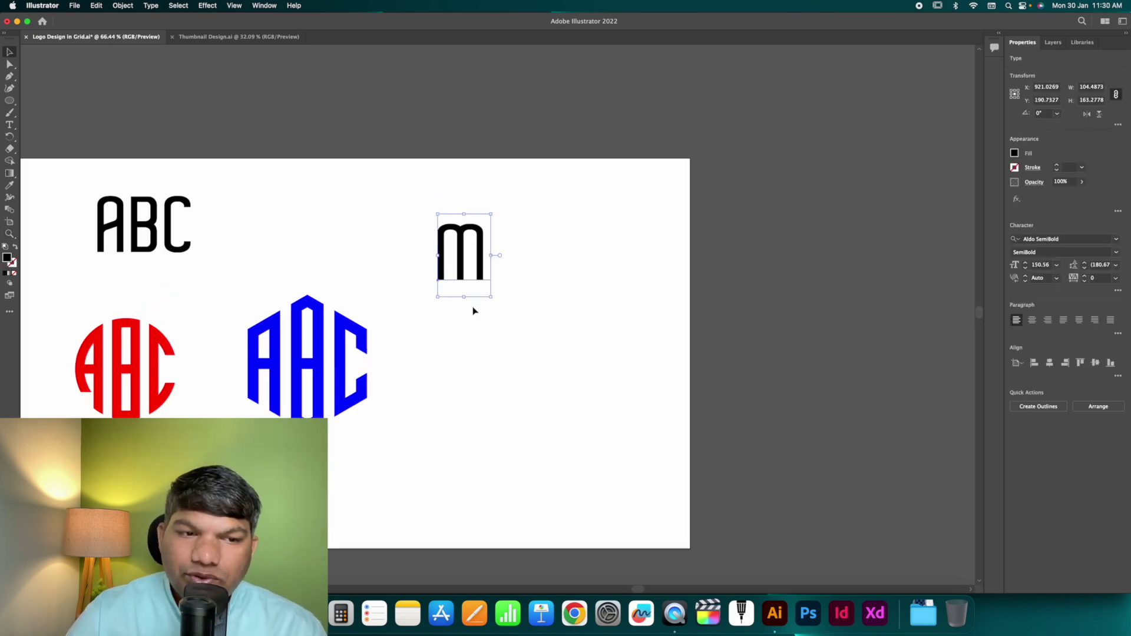
left_click(473, 310)
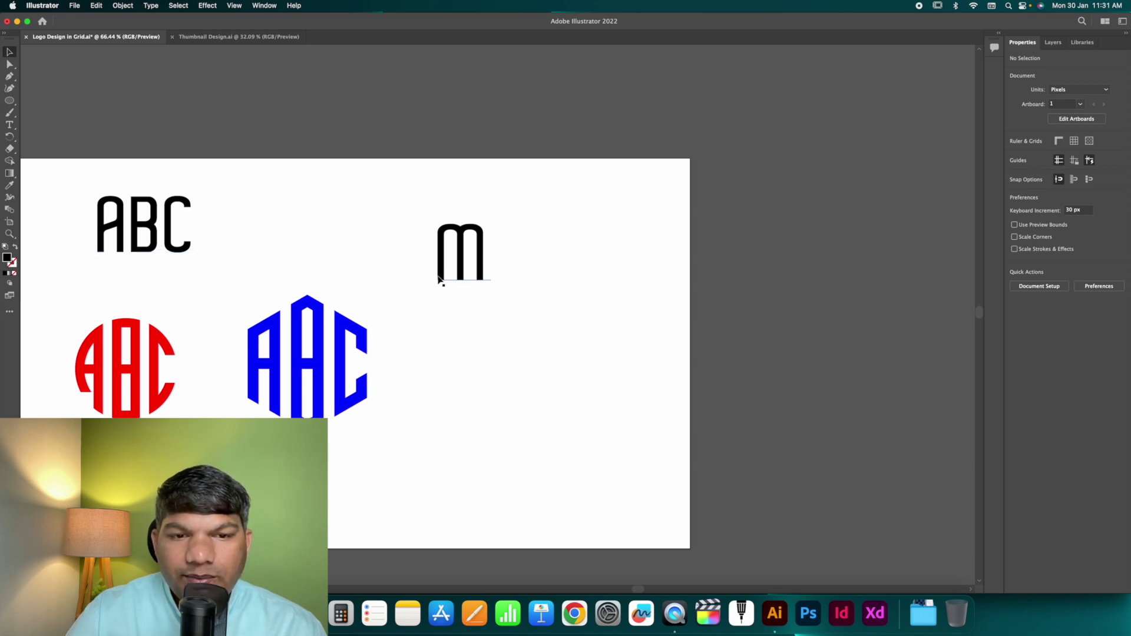
Step: Draw two vertical lines about 36 px long with the Pen tool, extending both edges of the m's left stem downward
key("z")
left_click_drag(461, 276, 610, 330)
key("p")
left_click(390, 286)
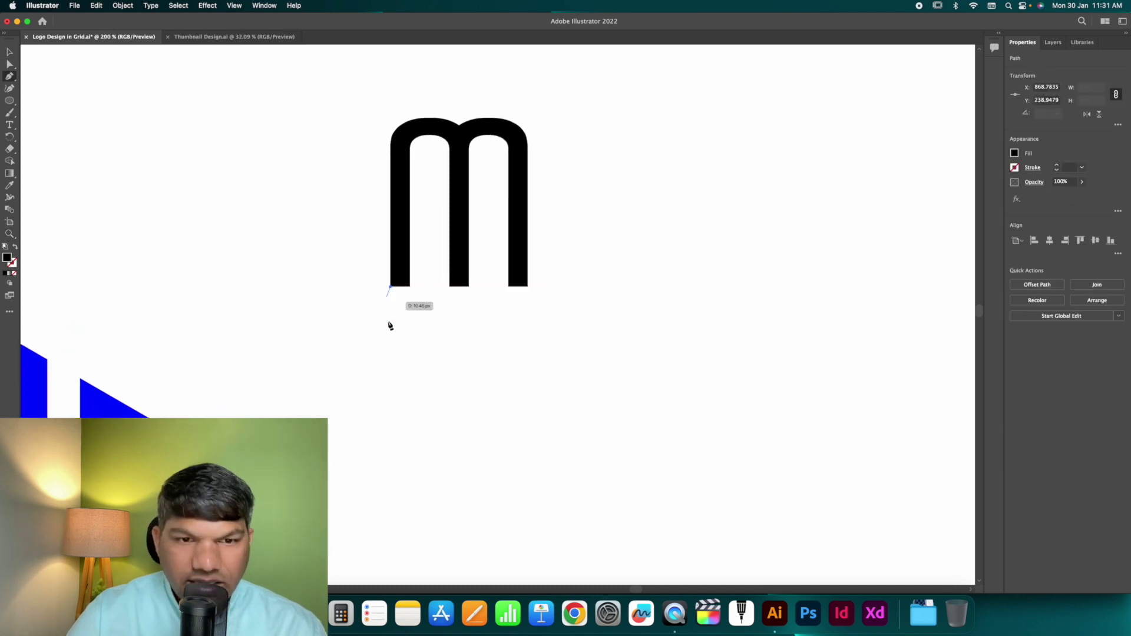
left_click(390, 341)
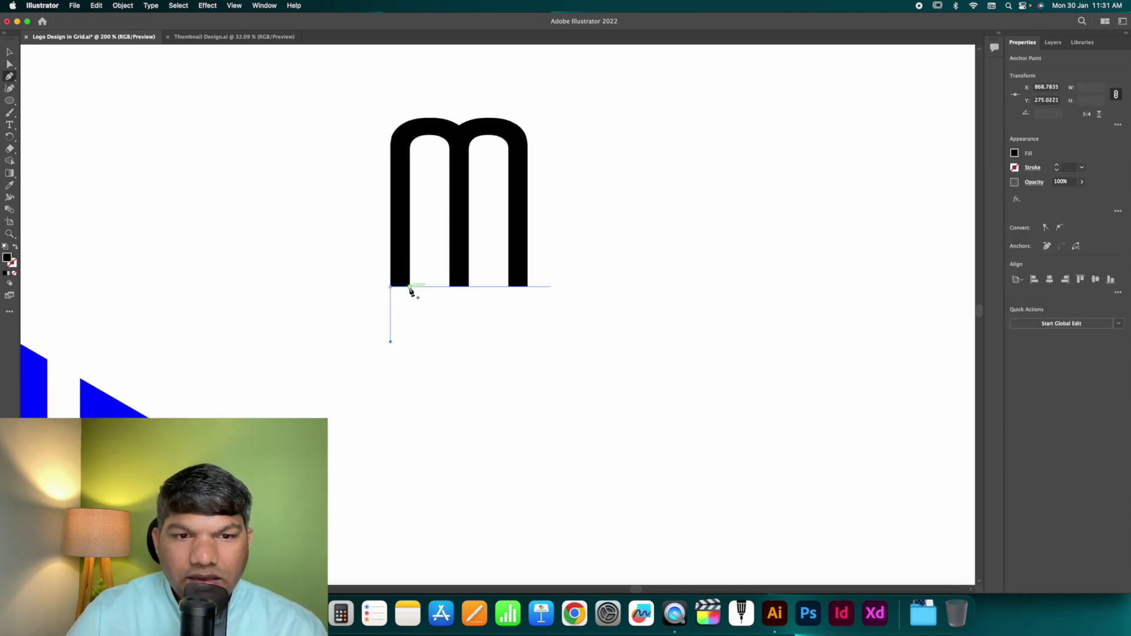
left_click(410, 287)
left_click(410, 341)
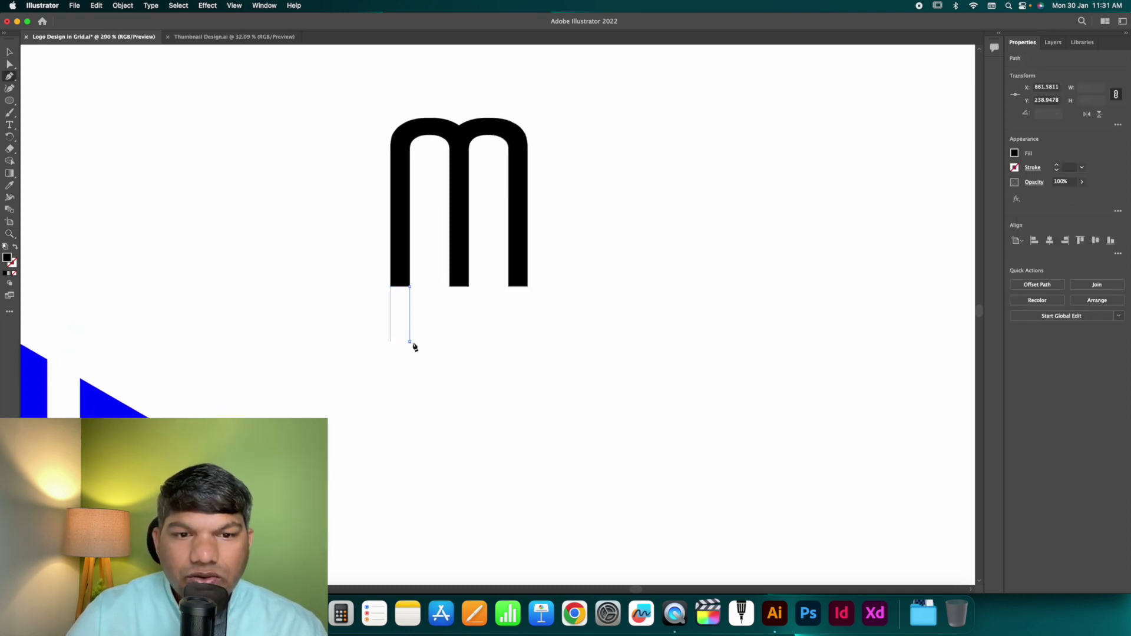
key("Escape")
Step: Extend both edges of the m's middle stem downward with two separate vertical Pen lines of similar length
left_click(449, 287)
left_click(450, 341)
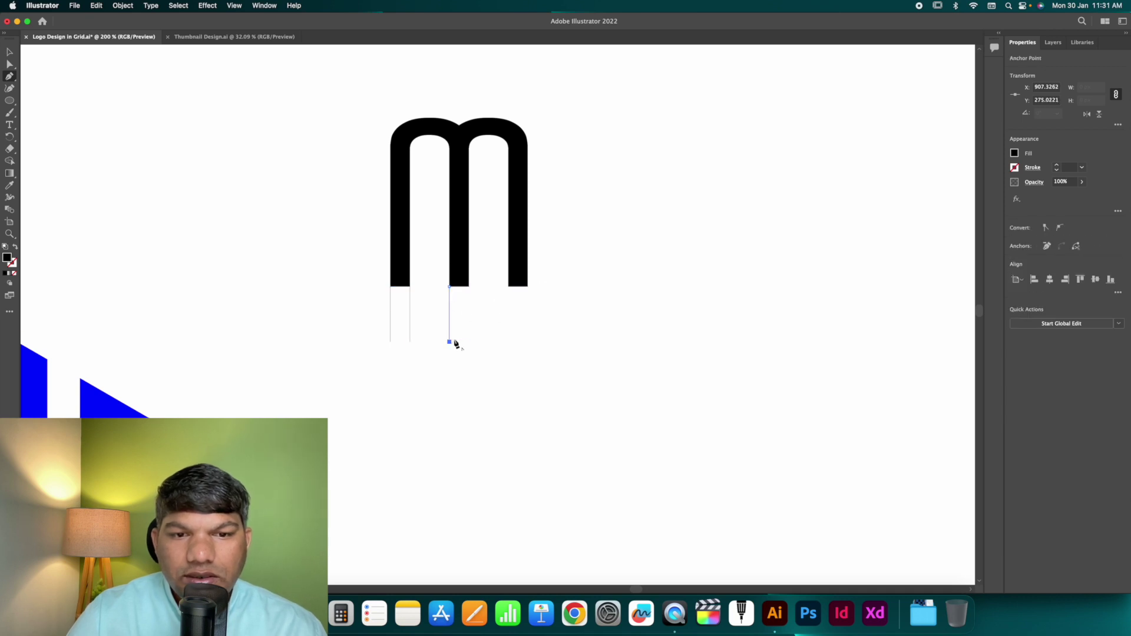
key("Escape")
left_click(469, 287)
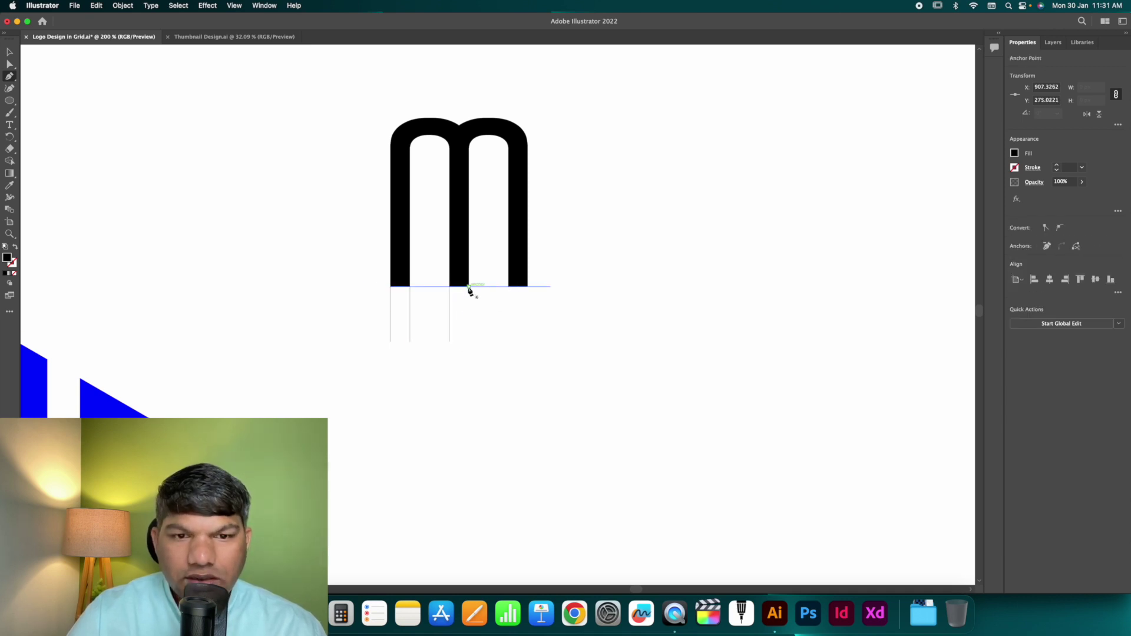
left_click(469, 338)
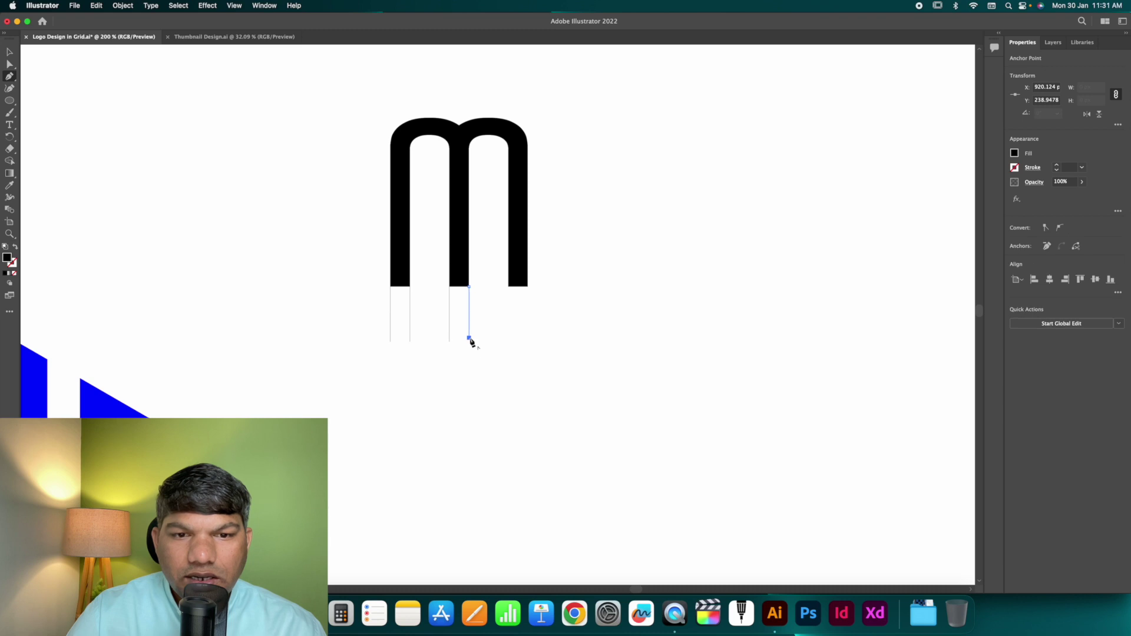
key("Escape")
Step: Extend both edges of the m's right stem downward with two vertical Pen lines about 36 px long
left_click(509, 287)
left_click(508, 308)
left_click(509, 341)
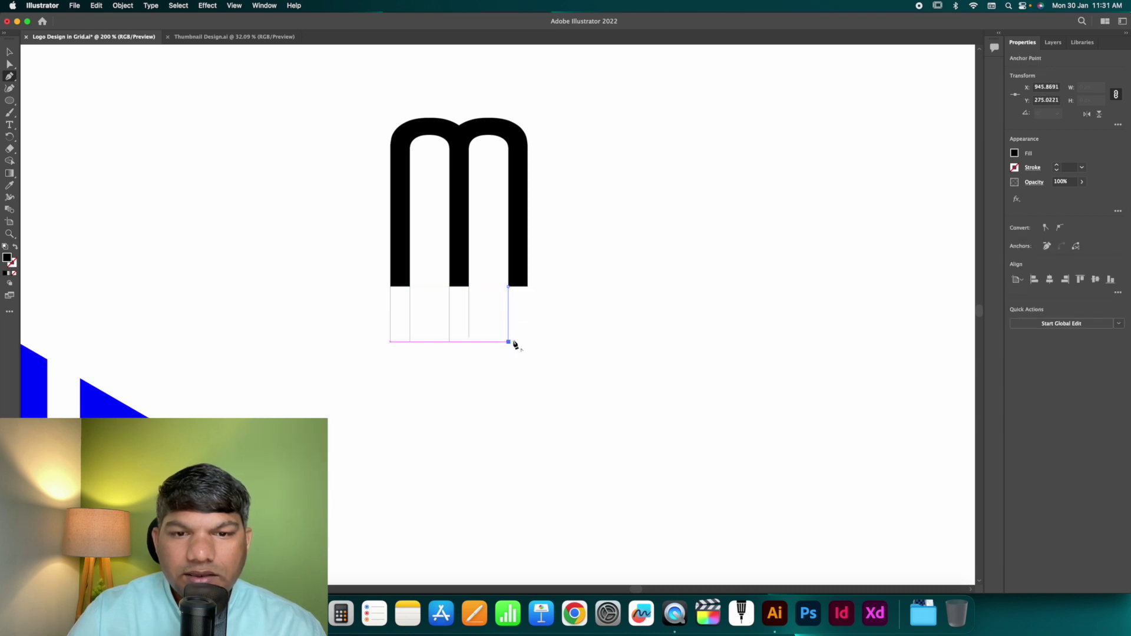
key("Escape")
left_click(527, 287)
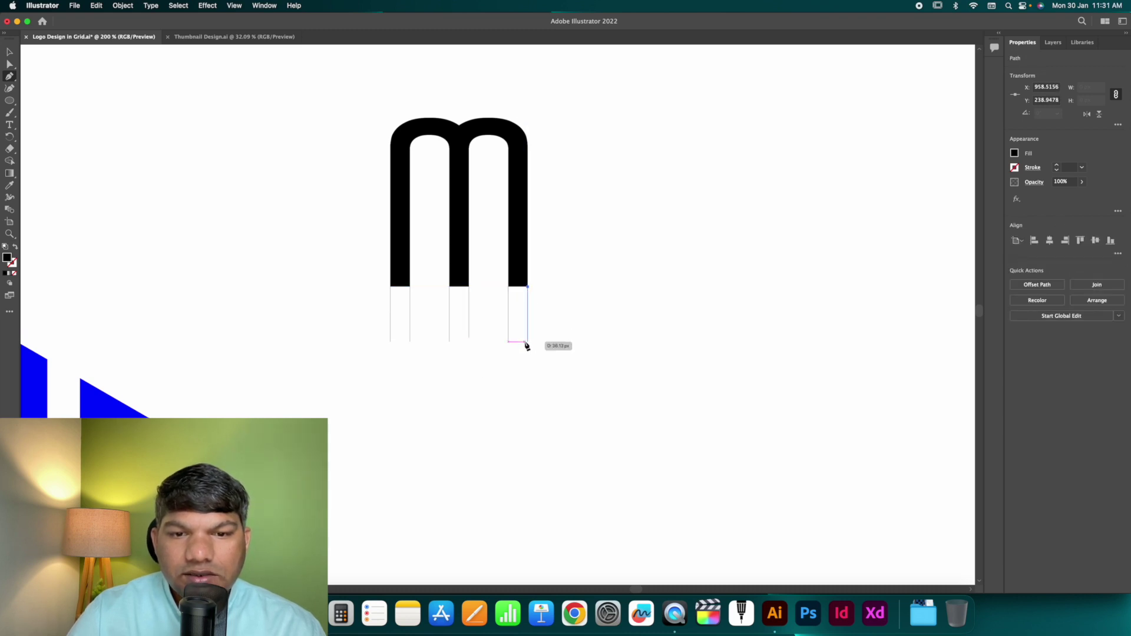
left_click(527, 341)
key("v")
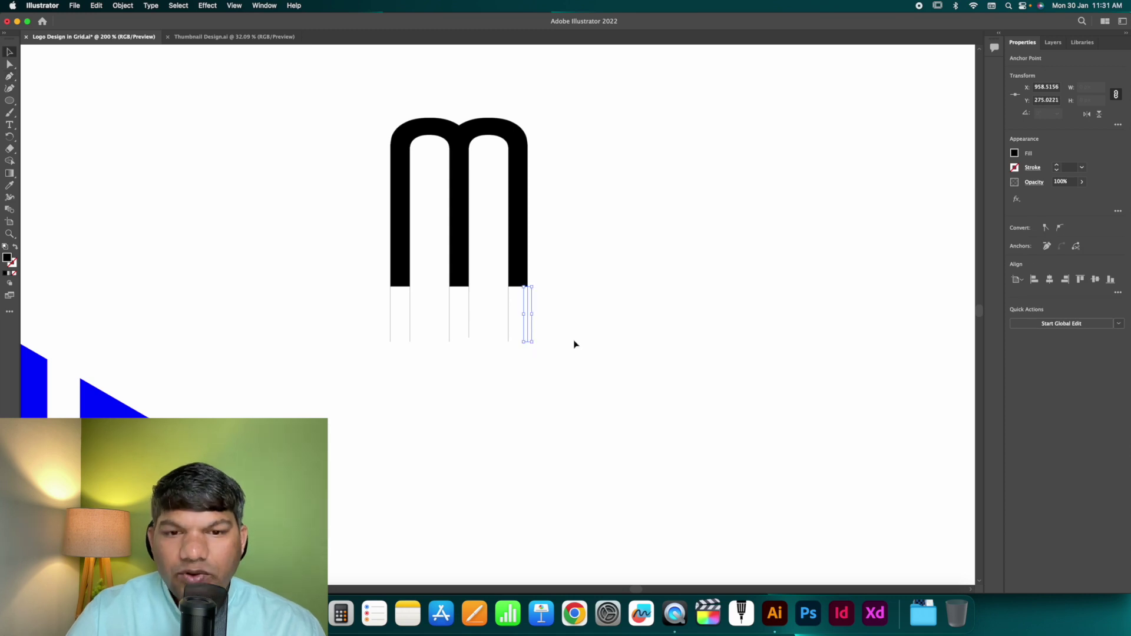
left_click(425, 323)
left_click_drag(371, 322, 638, 378)
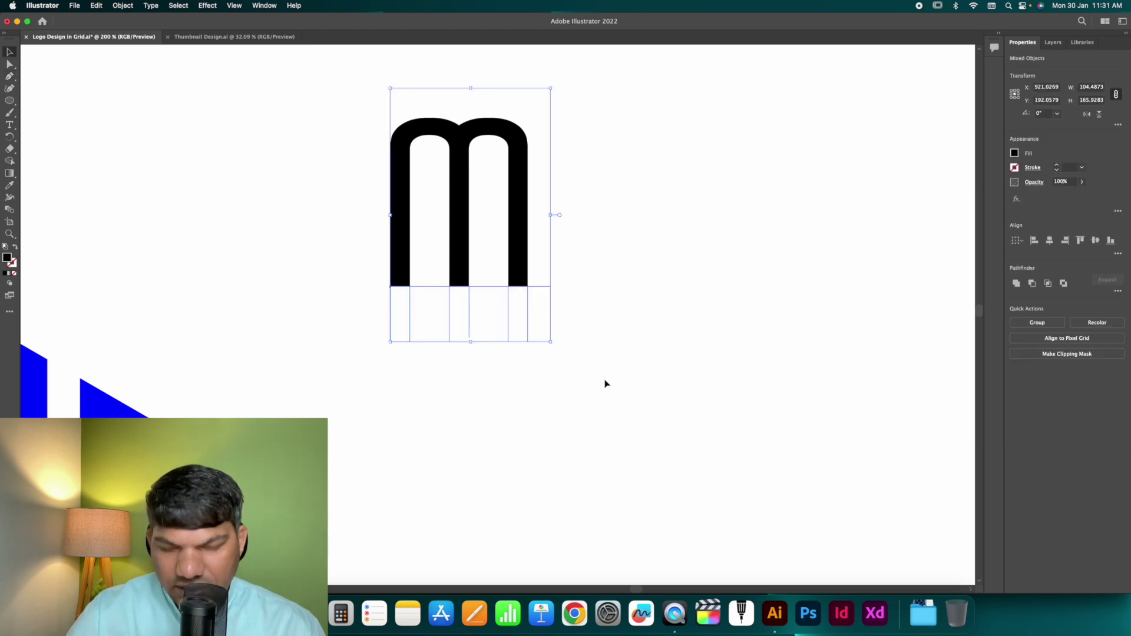
key("super+minus")
key("super+minus")
key("super+minus")
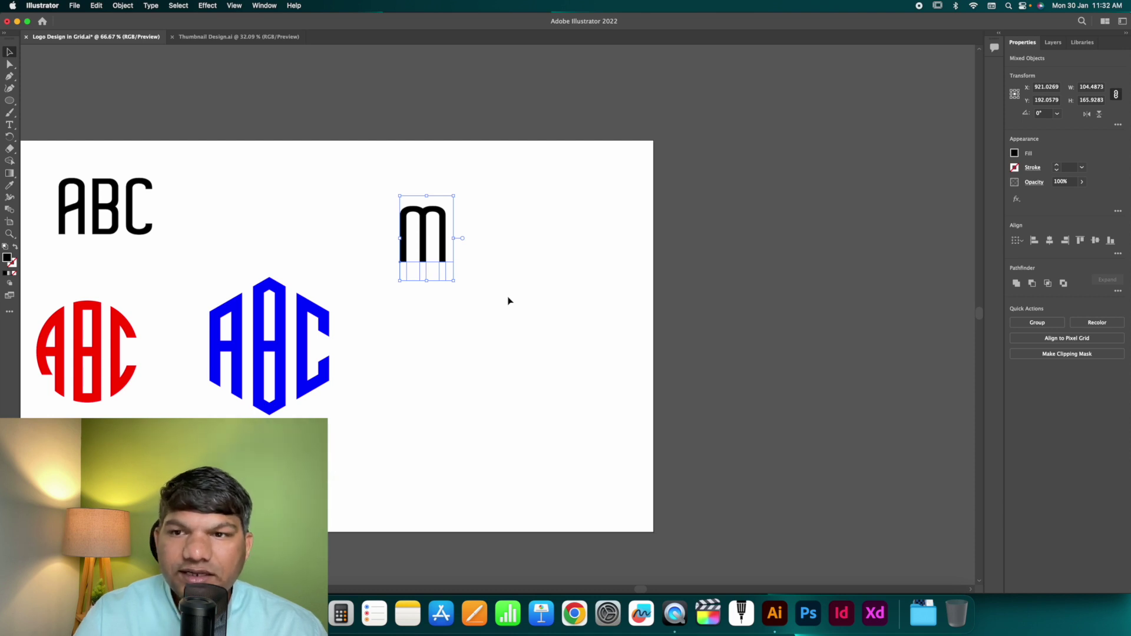
left_click_drag(391, 285, 445, 302)
left_click(445, 302)
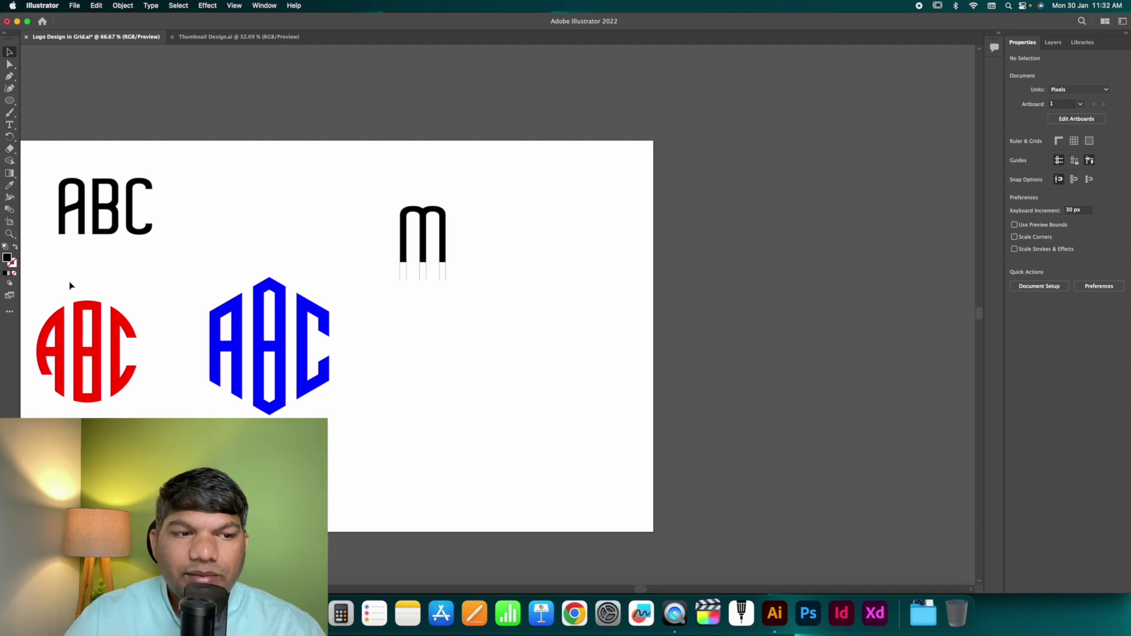
Step: Draw a vertical line about 443 px tall right of the artboard and give it the default fill and 1 pt stroke
left_click(9, 102)
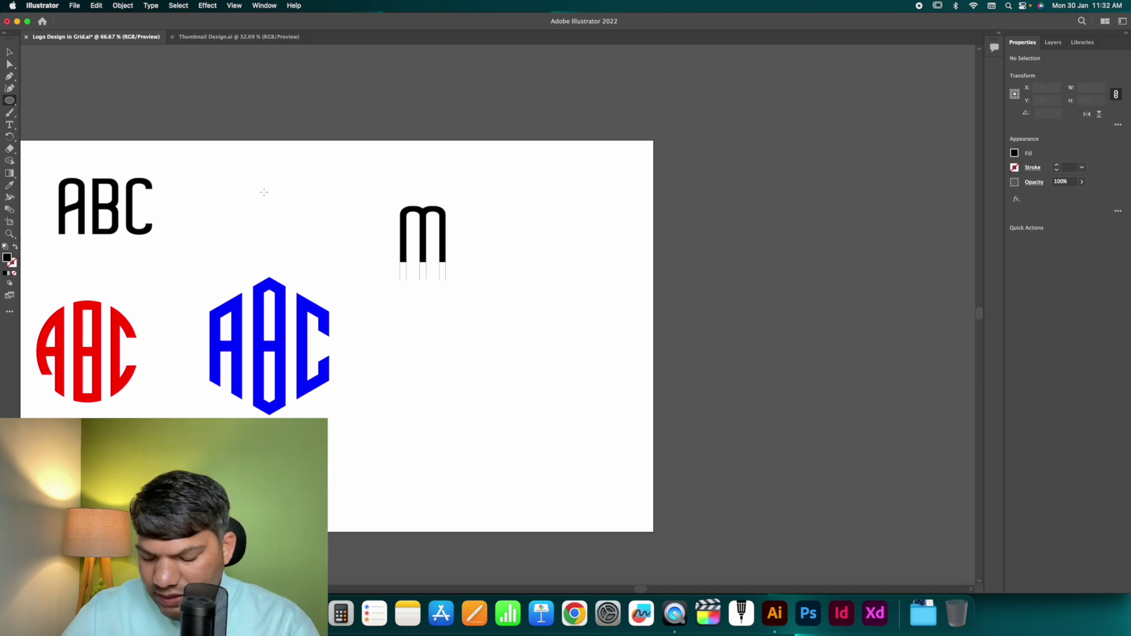
key("p")
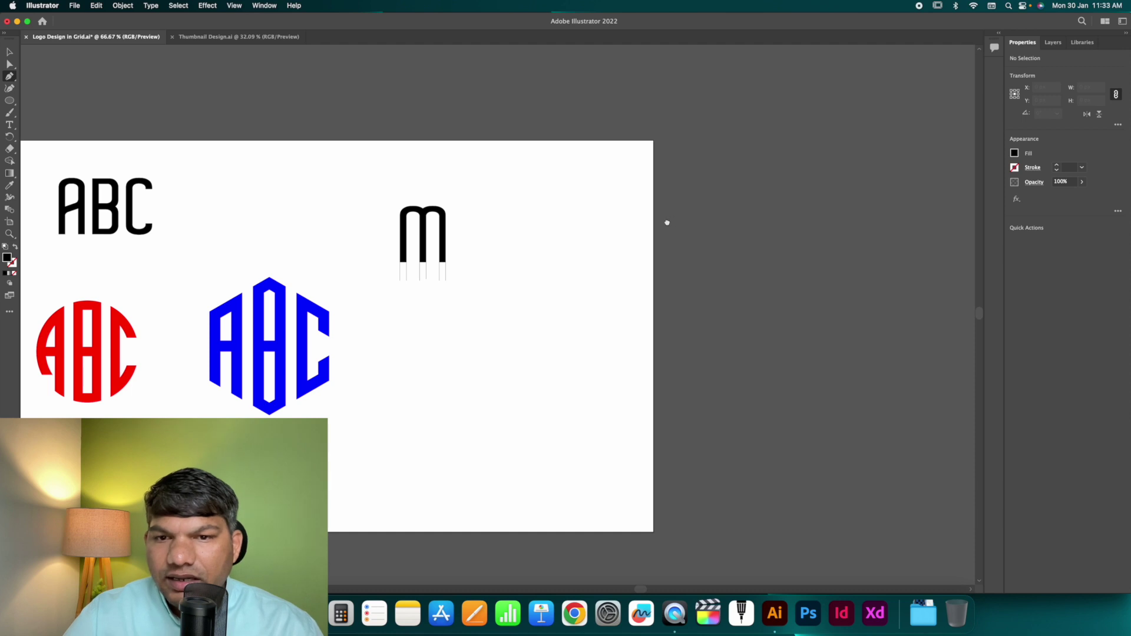
scroll(664, 222, "right", 5)
left_click(537, 176)
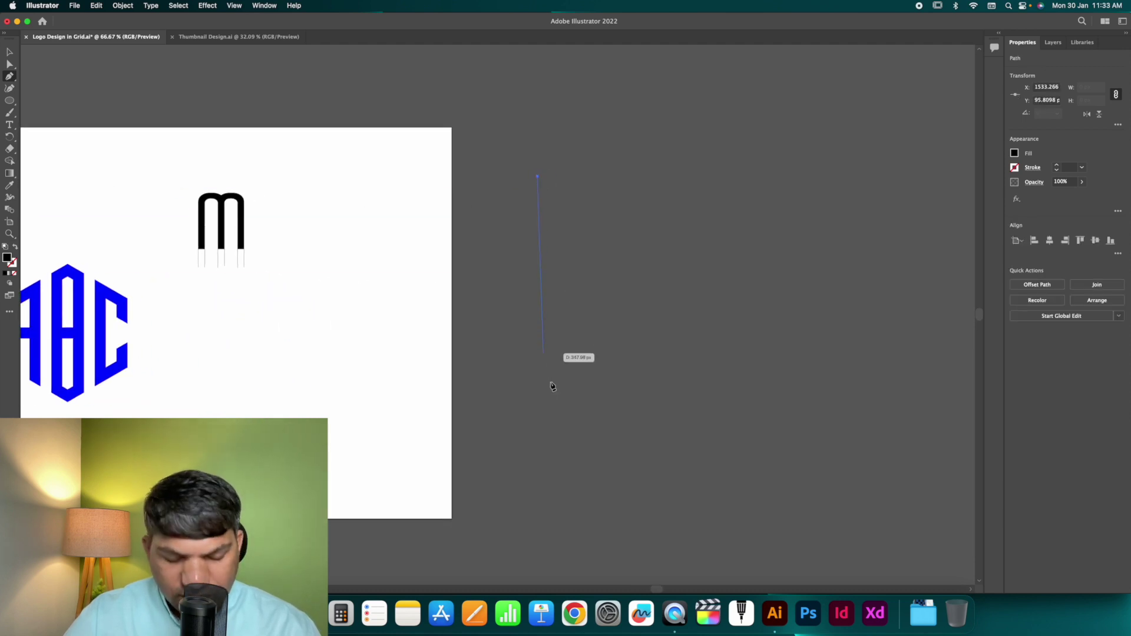
left_click(537, 402)
key("d")
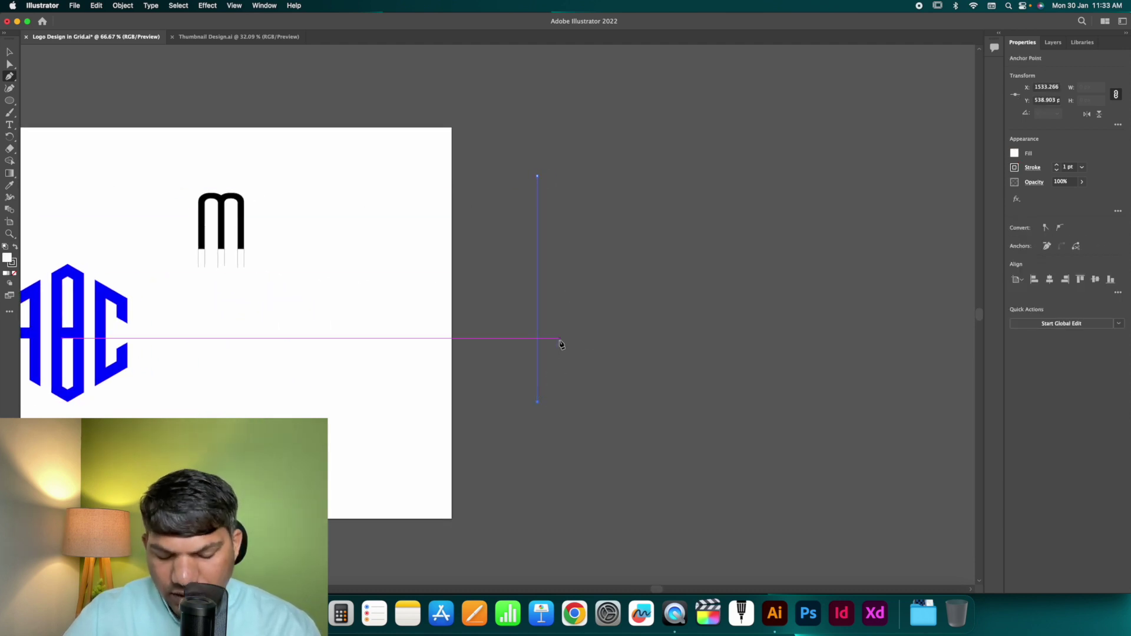
key("v")
left_click(556, 316)
left_click(538, 298)
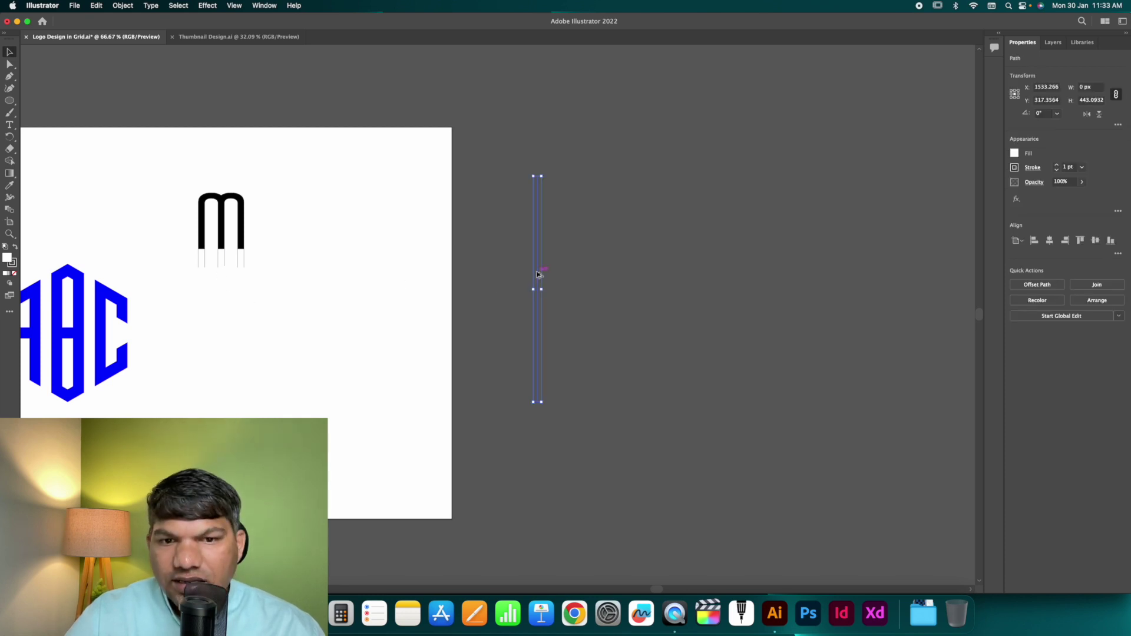
Step: Duplicate the vertical line rightward at equal intervals to make six parallel lines spanning about 89 px
left_click_drag(538, 274, 546, 275)
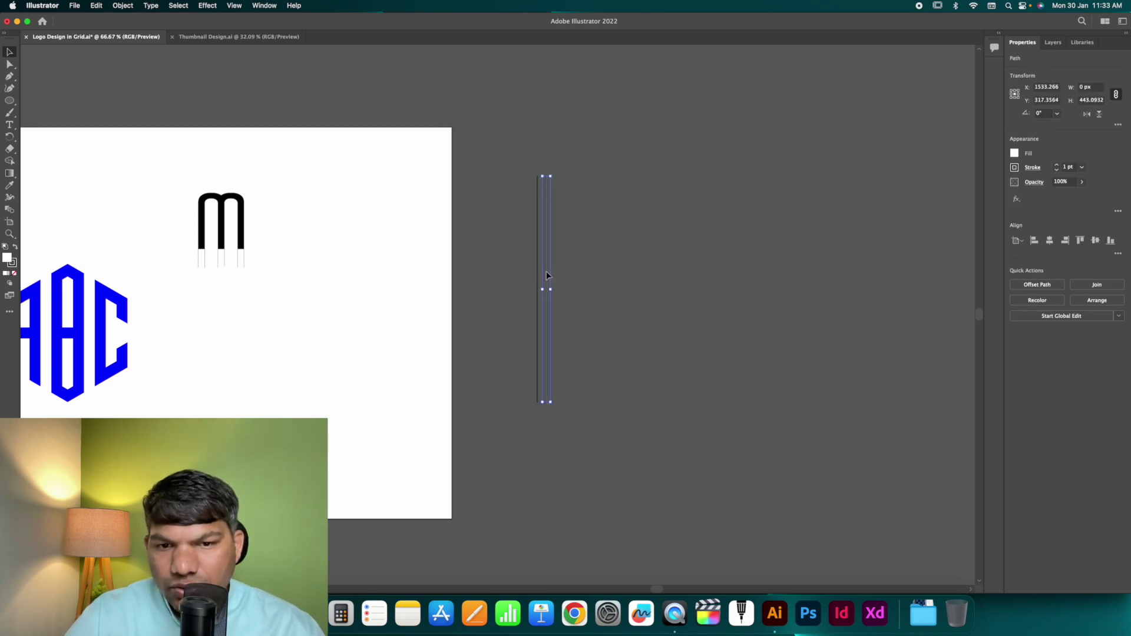
key("super+d")
key("super+d")
key("super+d")
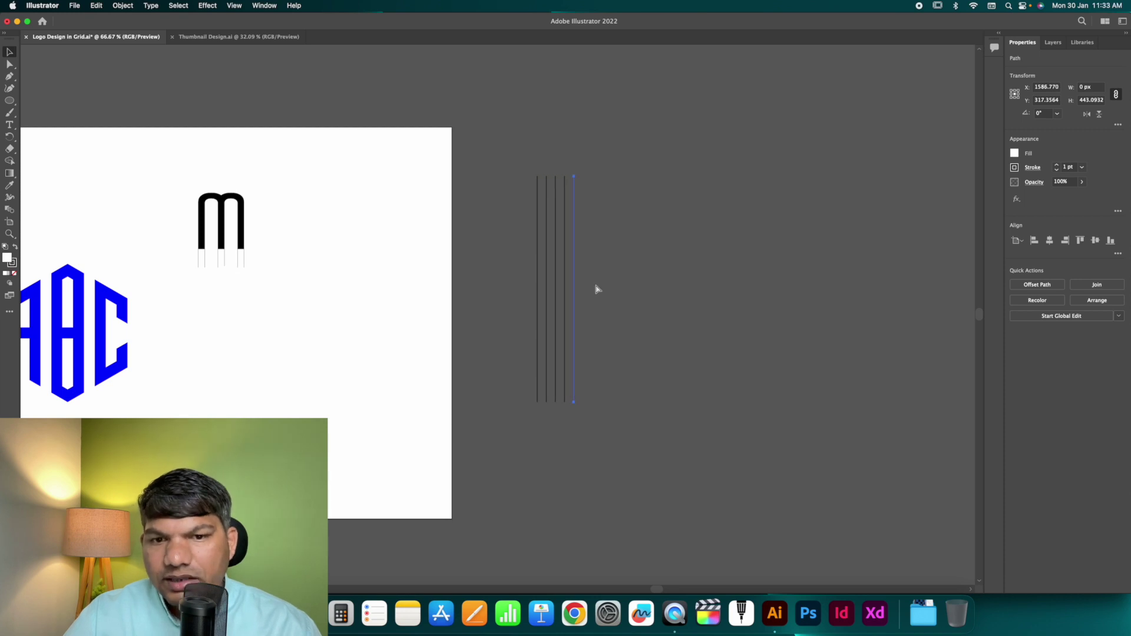
left_click_drag(519, 278, 655, 315)
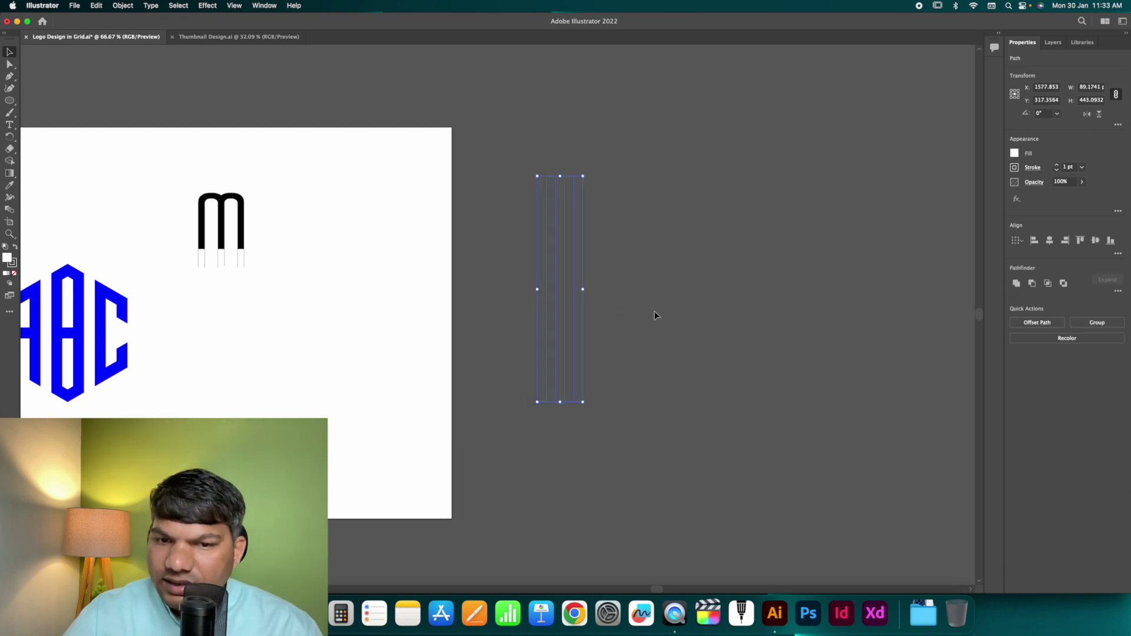
left_click(654, 313)
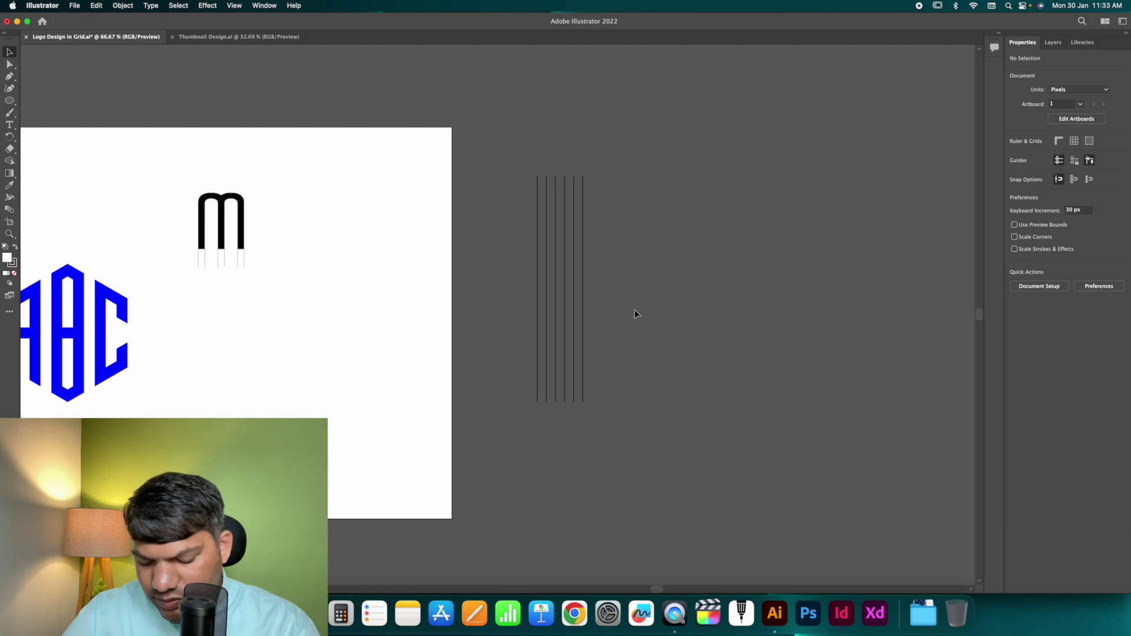
Step: Draw a circle about 89 px in diameter fitting between the outermost grid lines and remove its fill
key("l")
left_click_drag(537, 261, 773, 370)
key("z")
key("v")
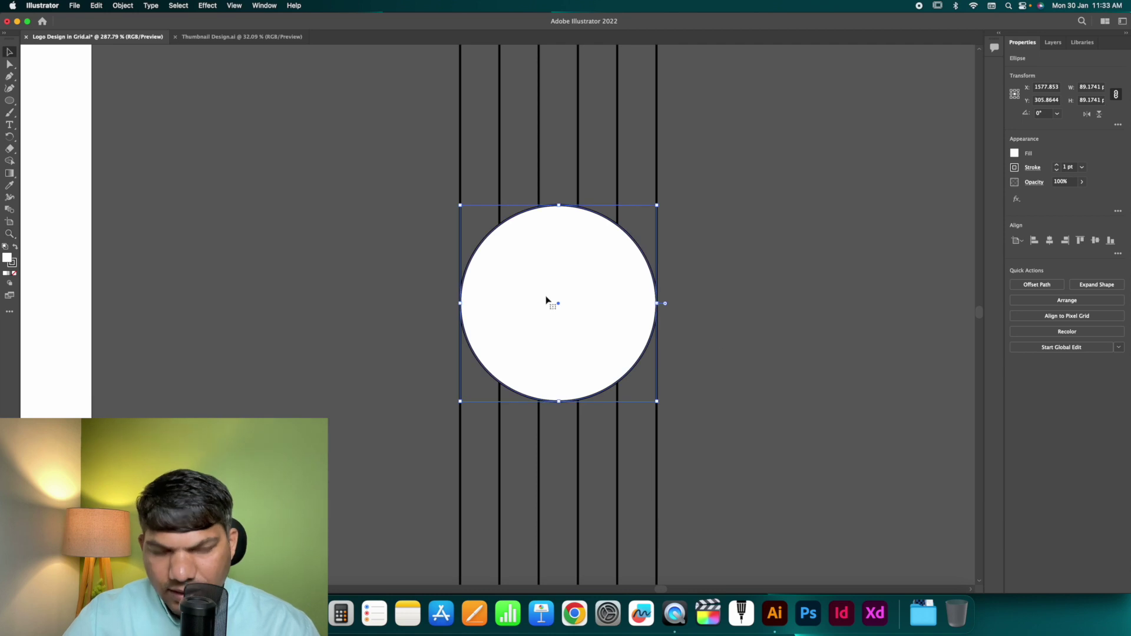
left_click(15, 274)
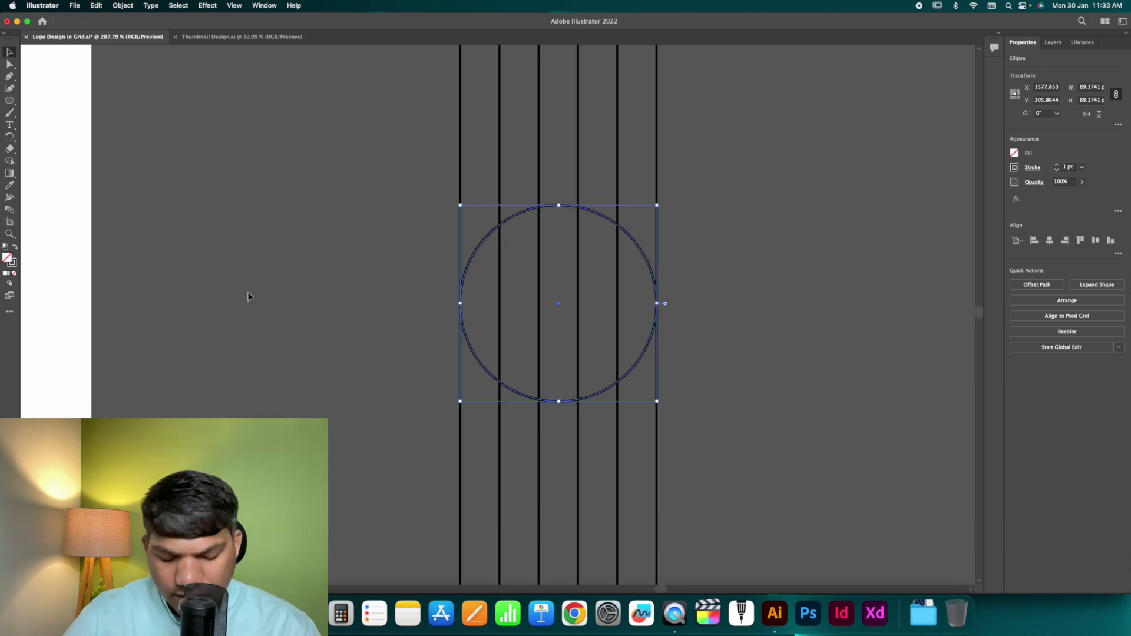
left_click(321, 289)
left_click(506, 234)
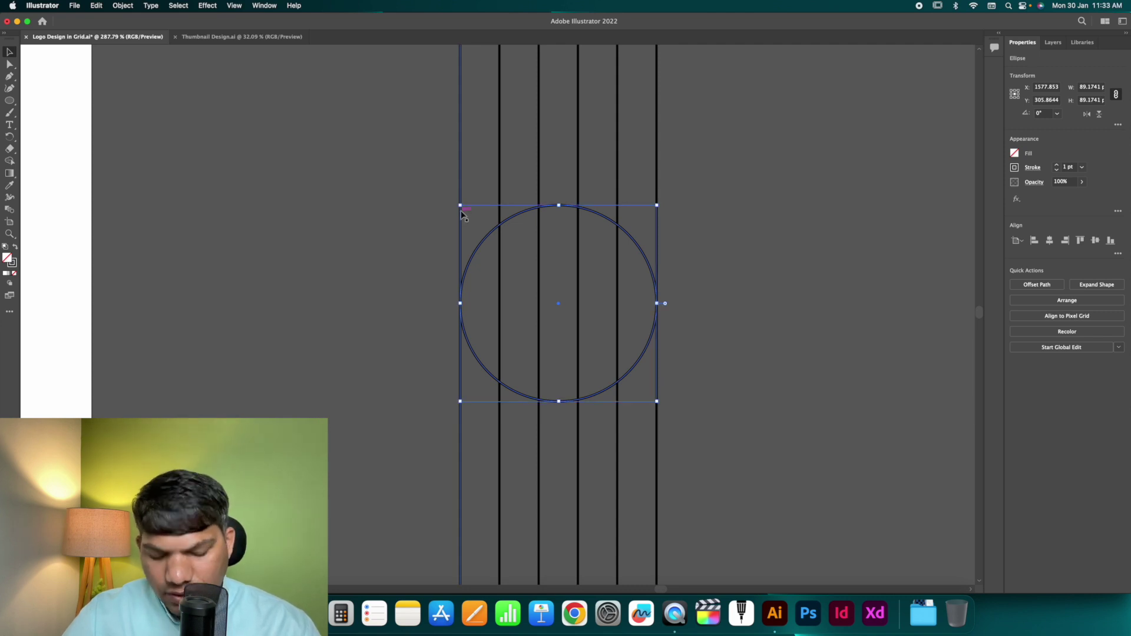
Step: Make a smaller concentric copy of the circle that fits across the three middle grid spaces
left_click_drag(461, 206, 500, 244)
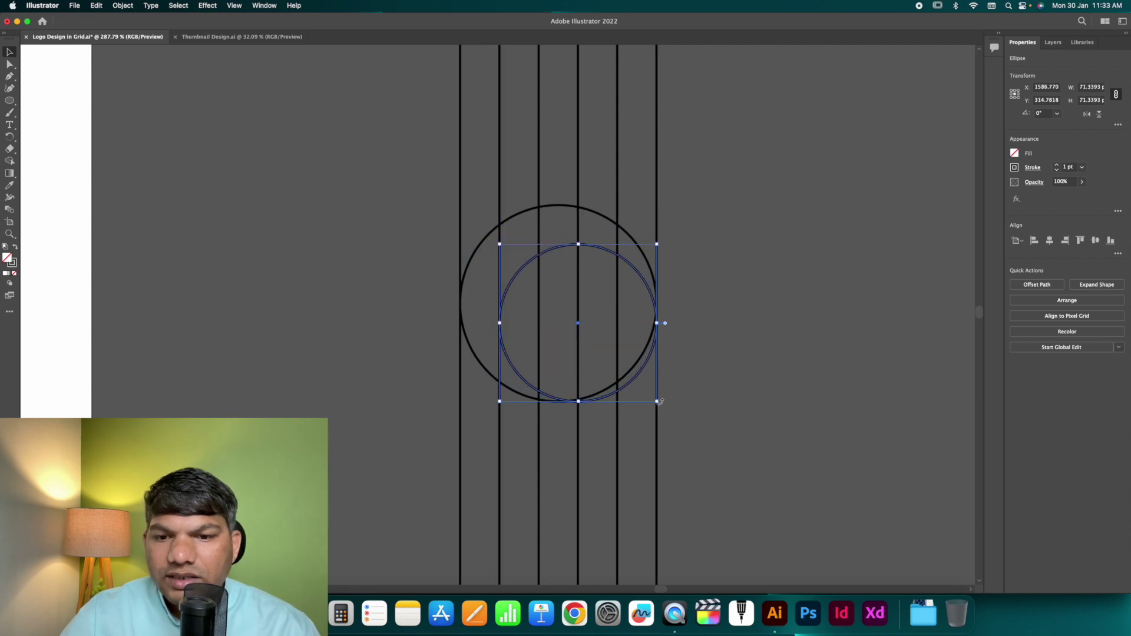
left_click_drag(657, 401, 618, 396)
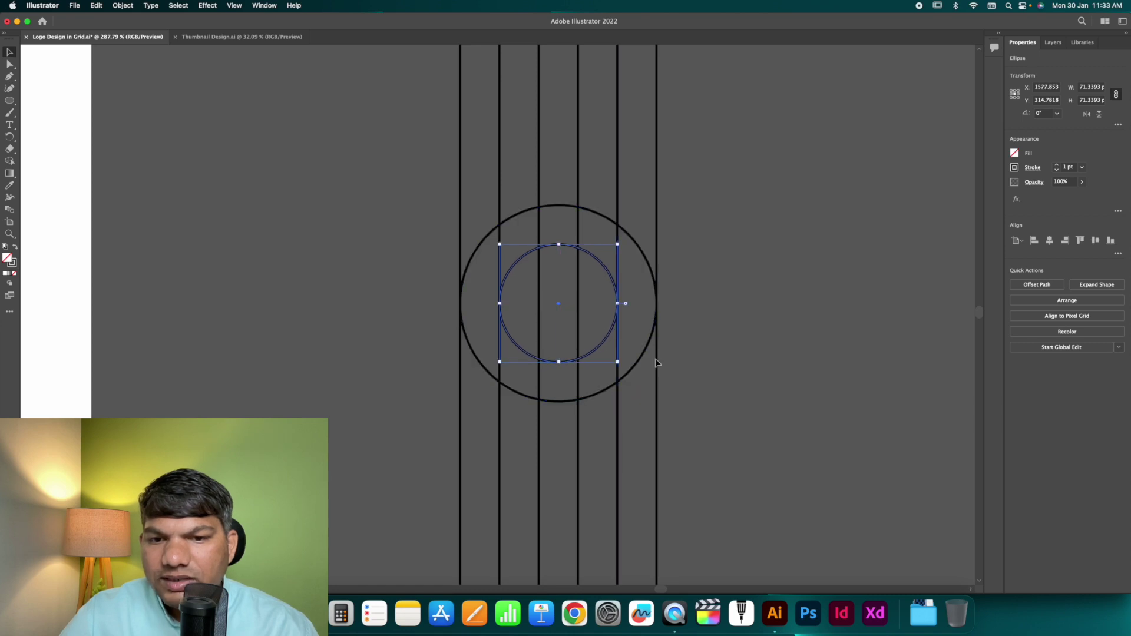
left_click(716, 321)
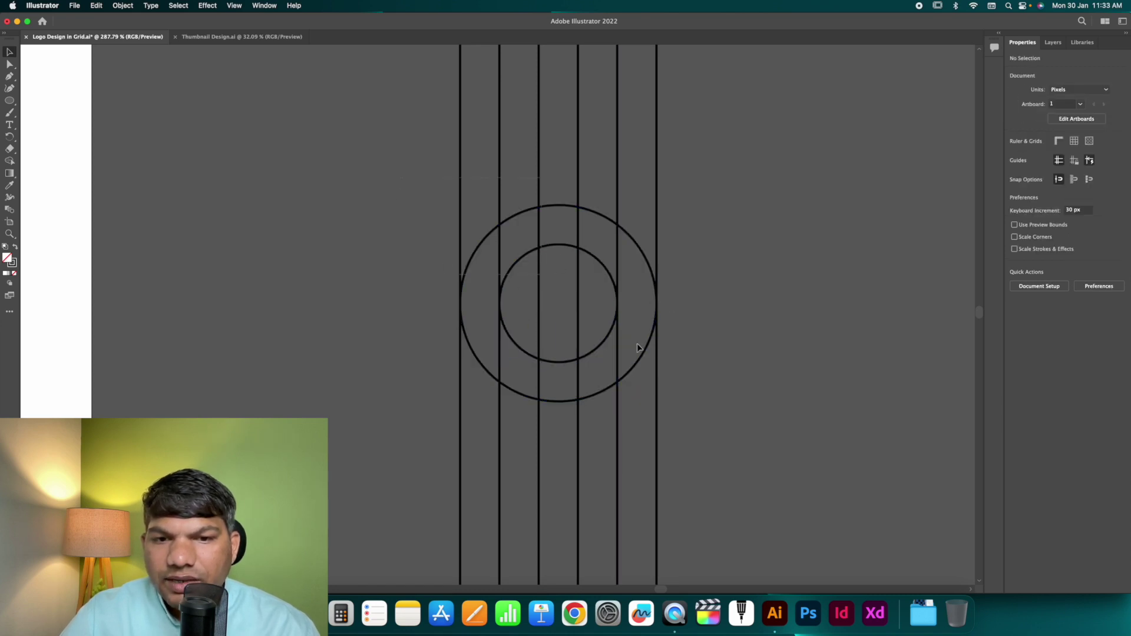
Step: Align the vertical lines and both circles to a common vertical center
key("super+a")
left_click(1074, 239)
left_click(701, 266)
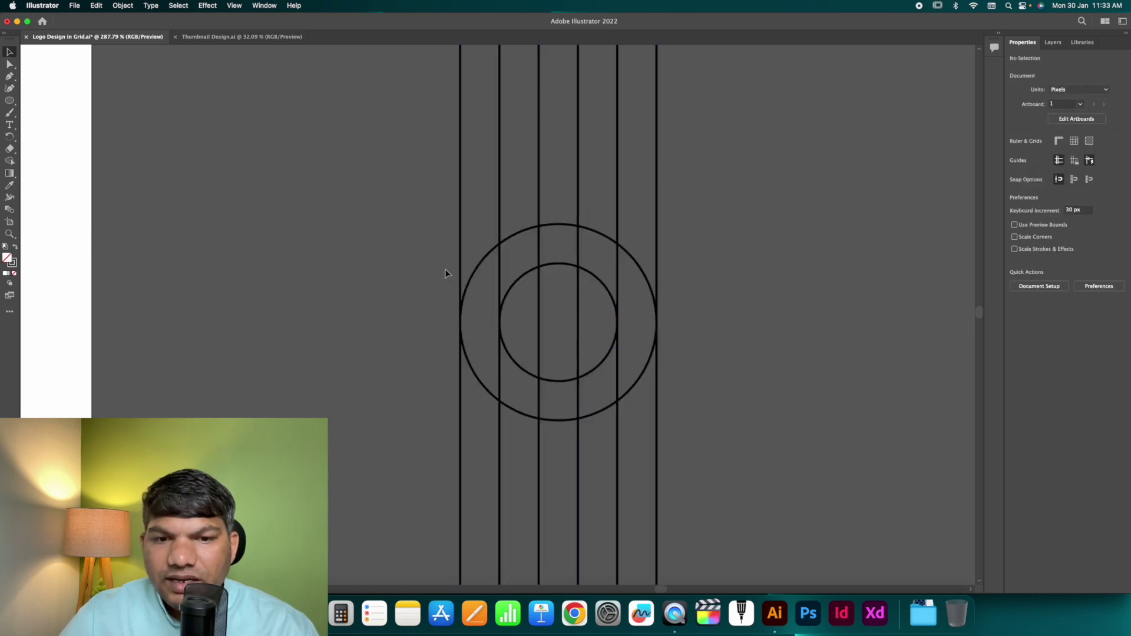
Step: Rotate a copy of the six vertical lines by 90° to form crossing horizontal lines through the circles
key("super+a")
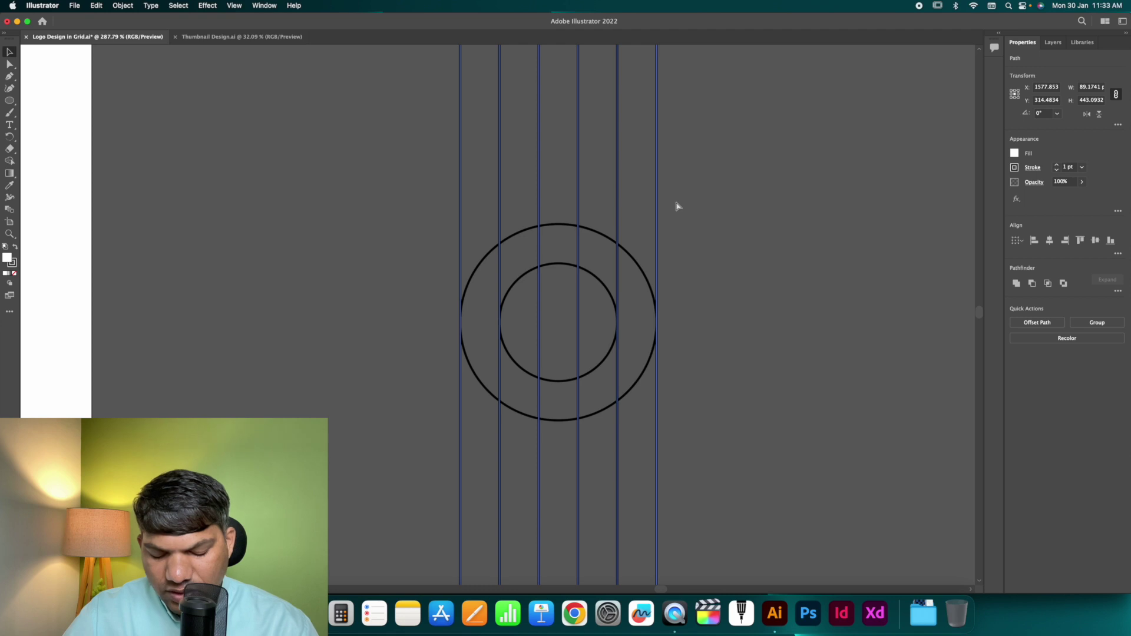
key("super+minus")
key("super+minus")
key("super+minus")
key("super+minus")
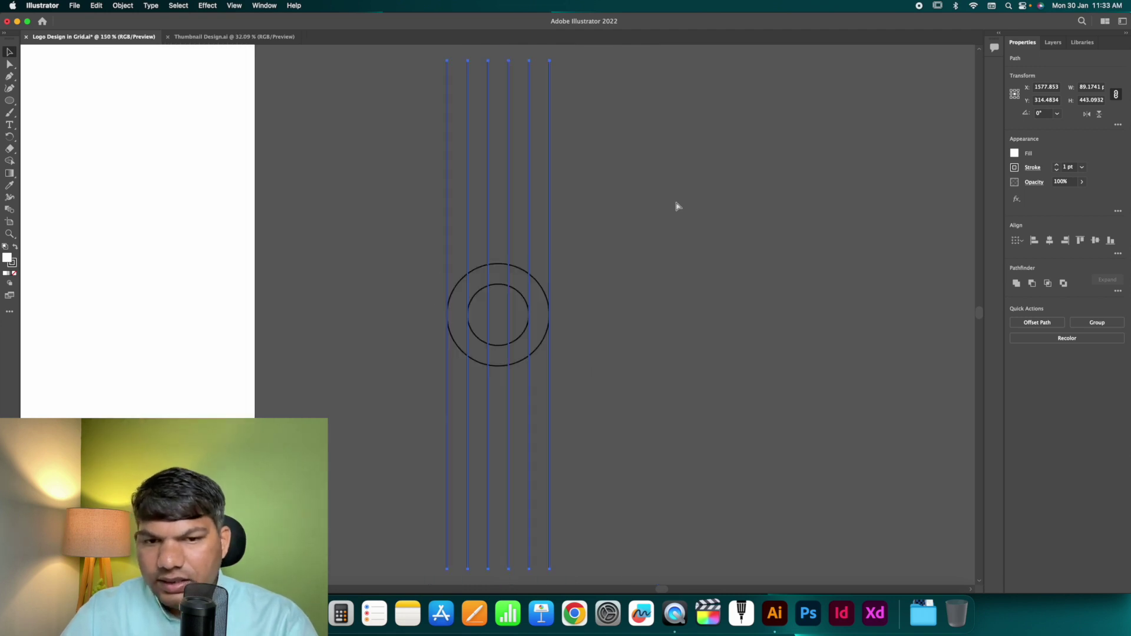
key("super+shift+a")
scroll(492, 302, "up", 5)
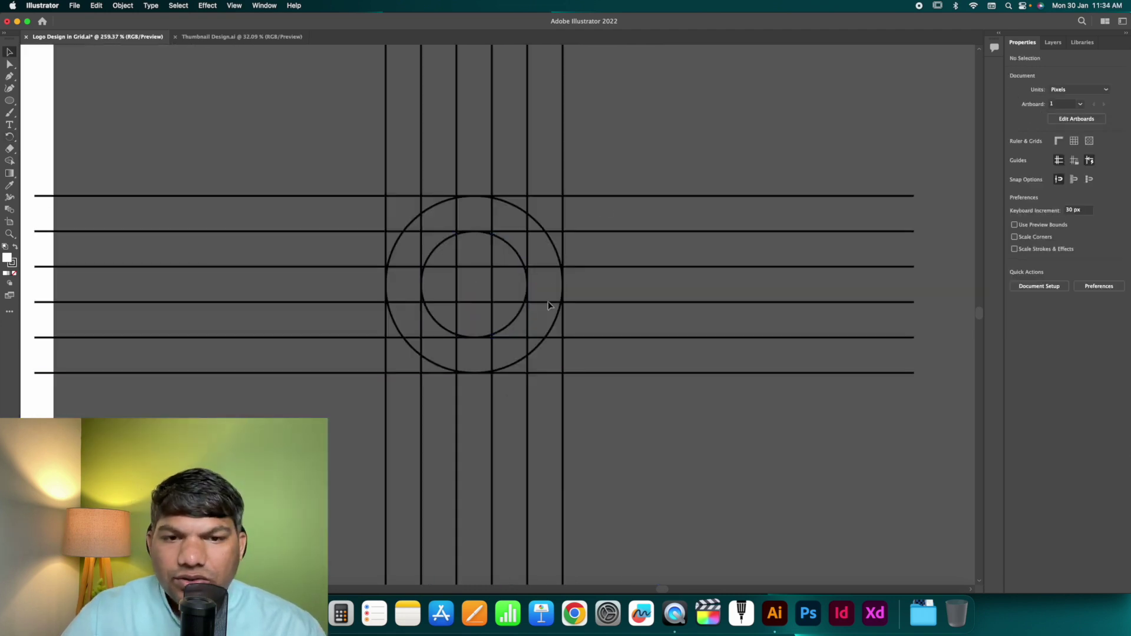
Step: With all grid artwork selected, merge the left, top and right ring segments between the circles using the Shape Builder tool
key("super+a")
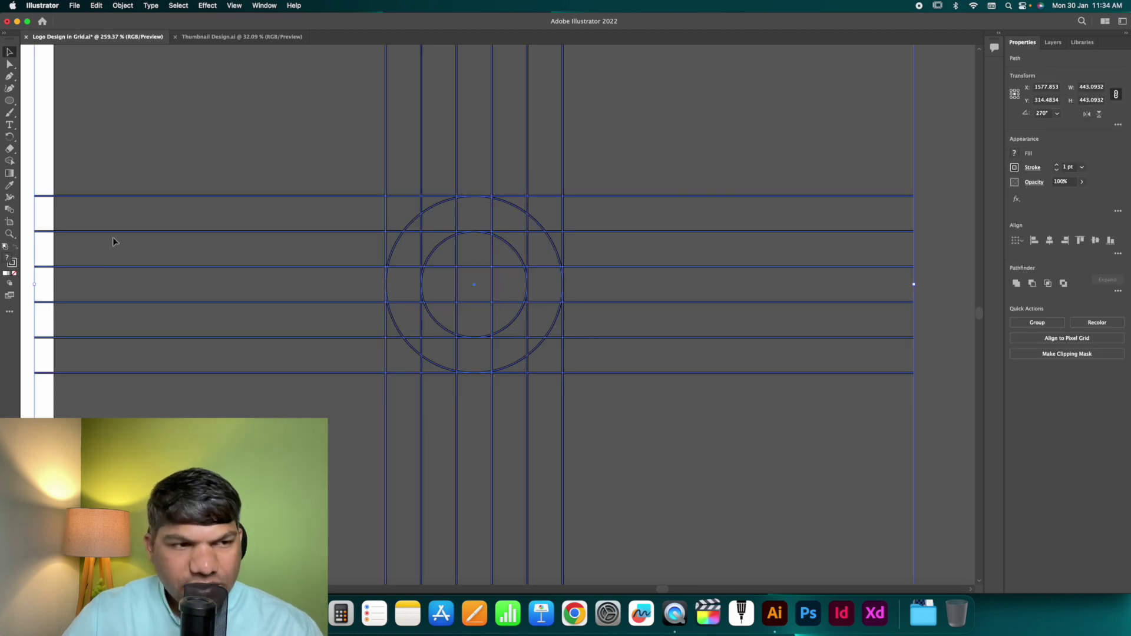
left_click(10, 162)
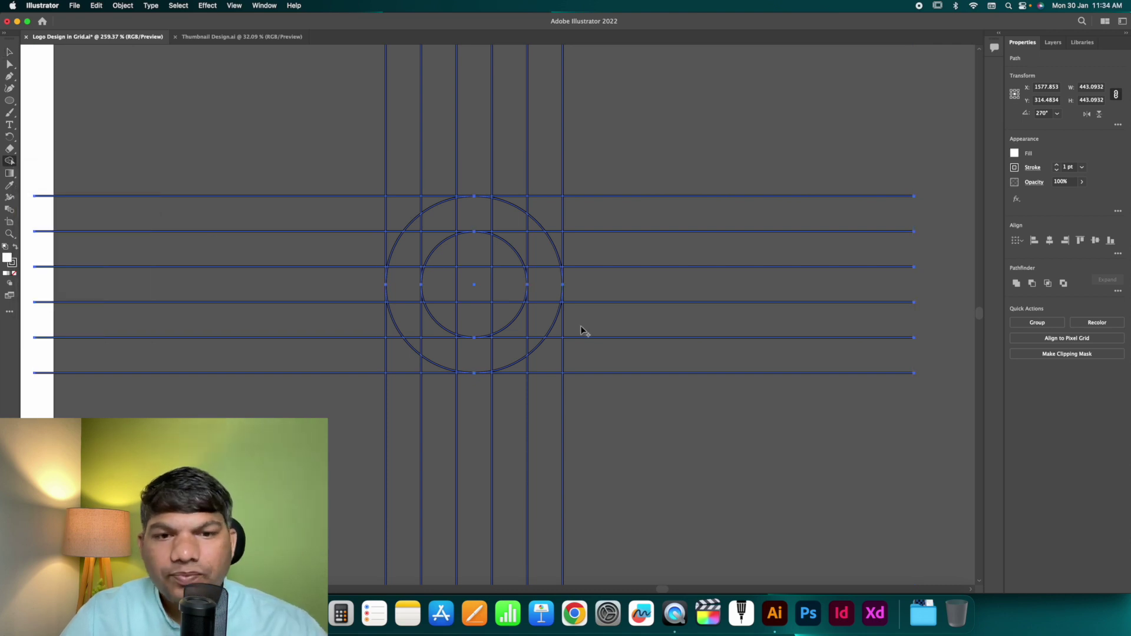
left_click(422, 301)
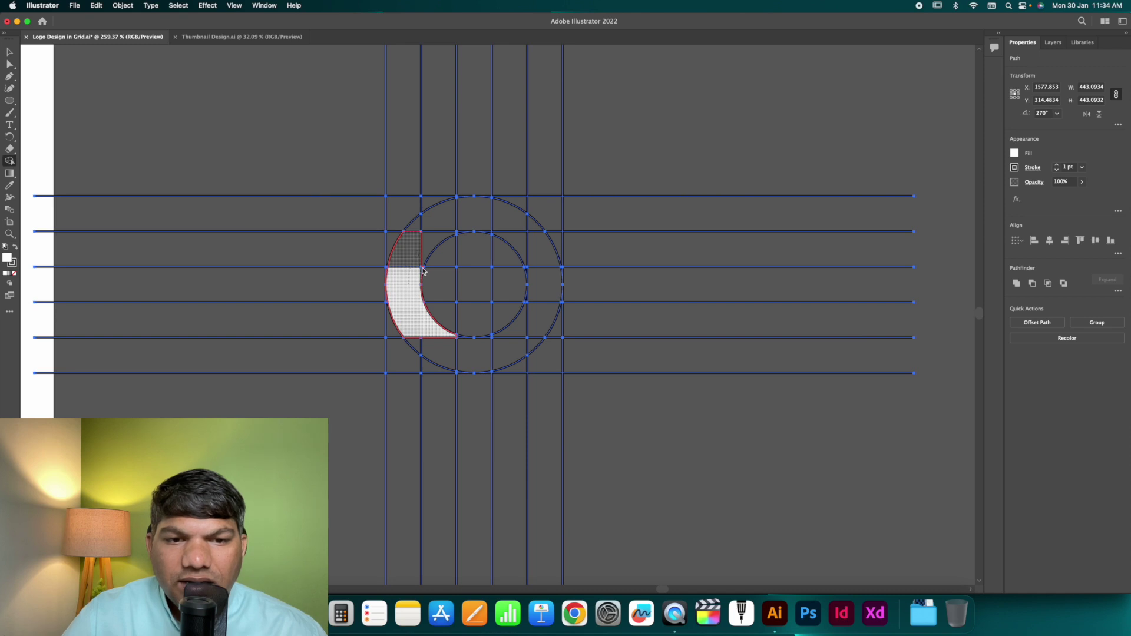
mouse_move(422, 270)
left_mouse_down()
mouse_move(434, 245)
mouse_move(415, 240)
mouse_move(505, 227)
mouse_move(533, 258)
left_mouse_up()
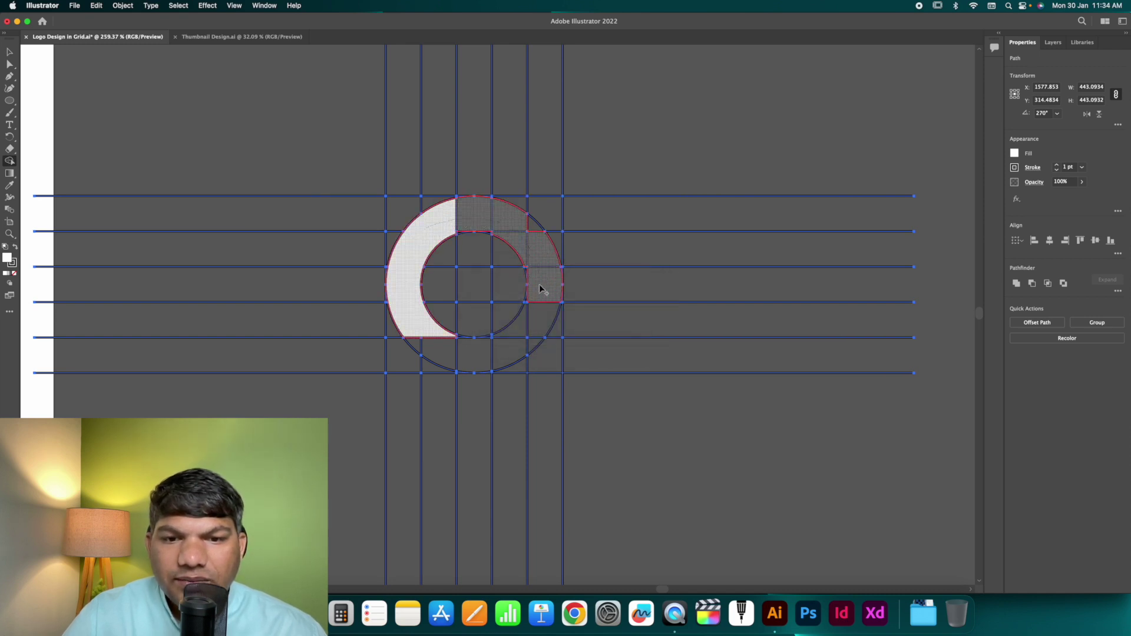
mouse_move(530, 315)
left_mouse_down()
mouse_move(518, 322)
mouse_move(529, 295)
left_mouse_up()
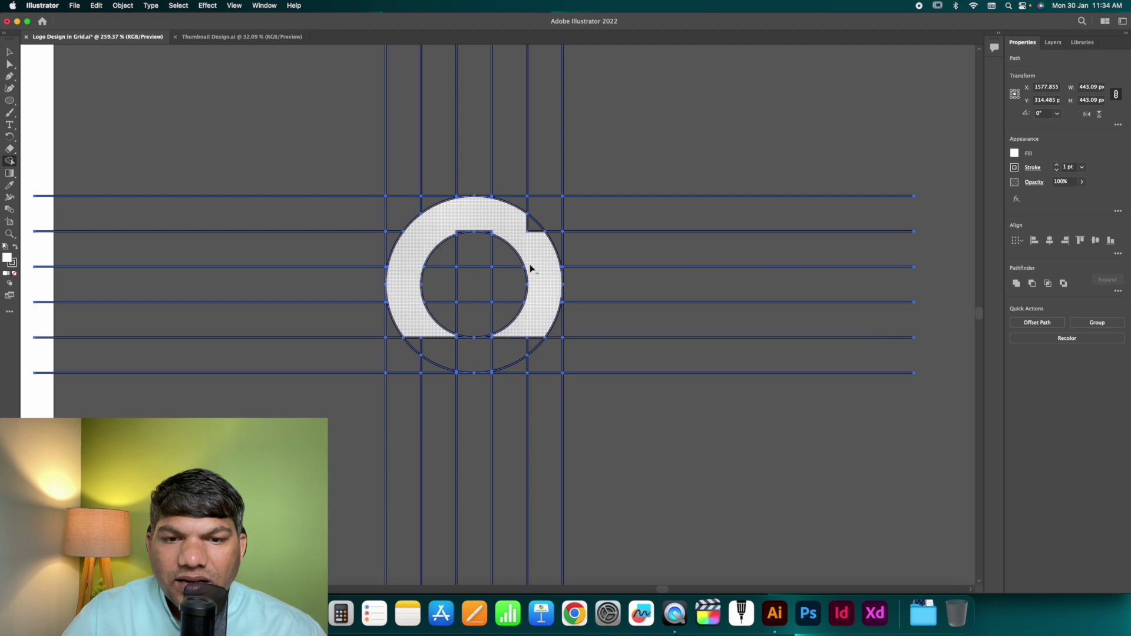
Step: Merge the ring's upper-right gap, a central stem down to the fourth horizontal line and both lower side segments, leaving the bottom middle open
left_click(533, 225)
left_click_drag(486, 224, 472, 284)
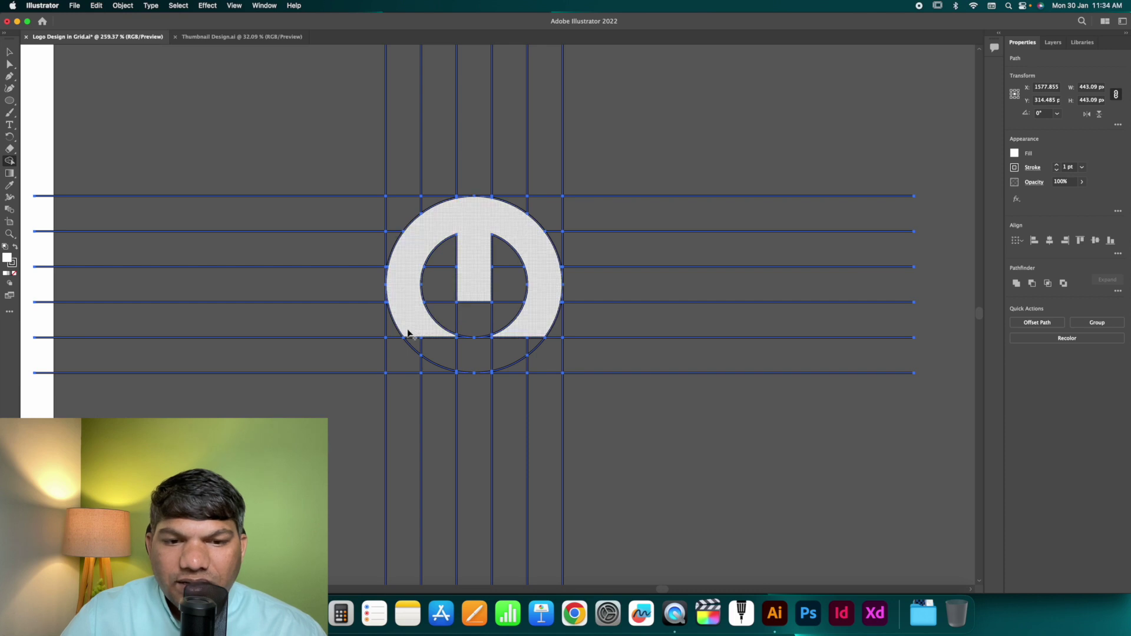
left_click(443, 352)
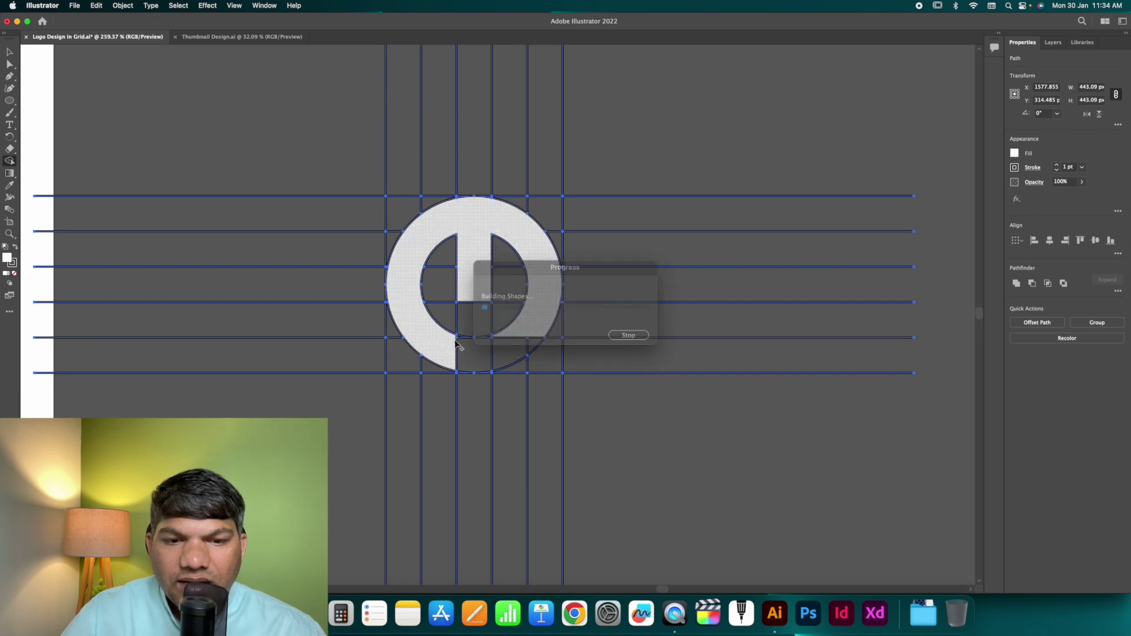
left_click(543, 337)
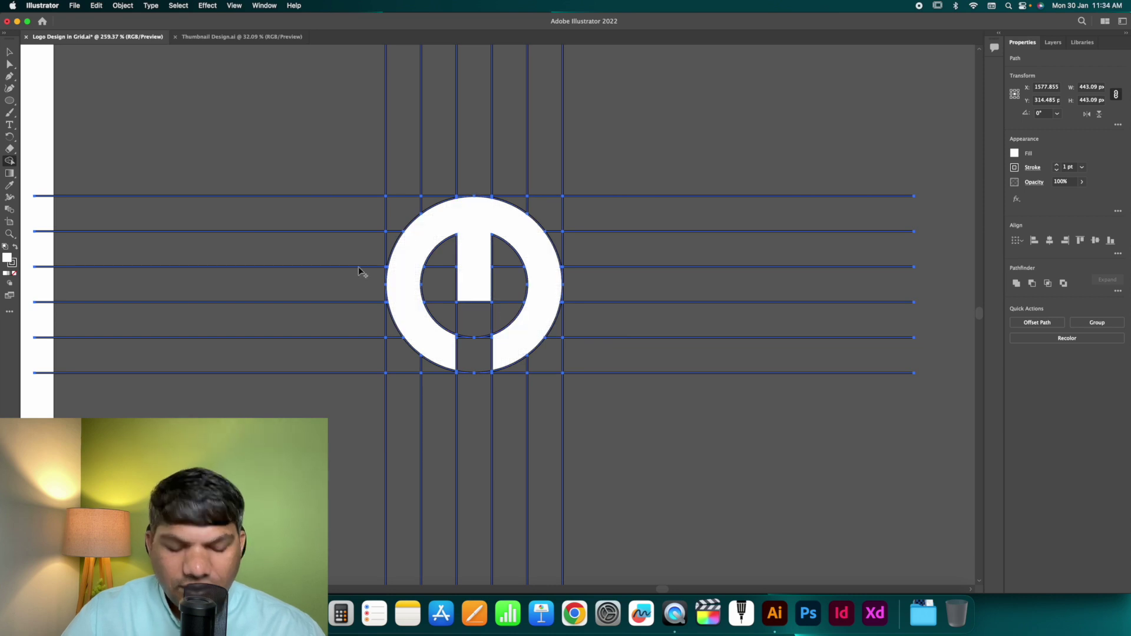
Step: Move the merged m mark out of the grid onto the artboard, to the right of the black m
left_click(10, 52)
left_click(194, 128)
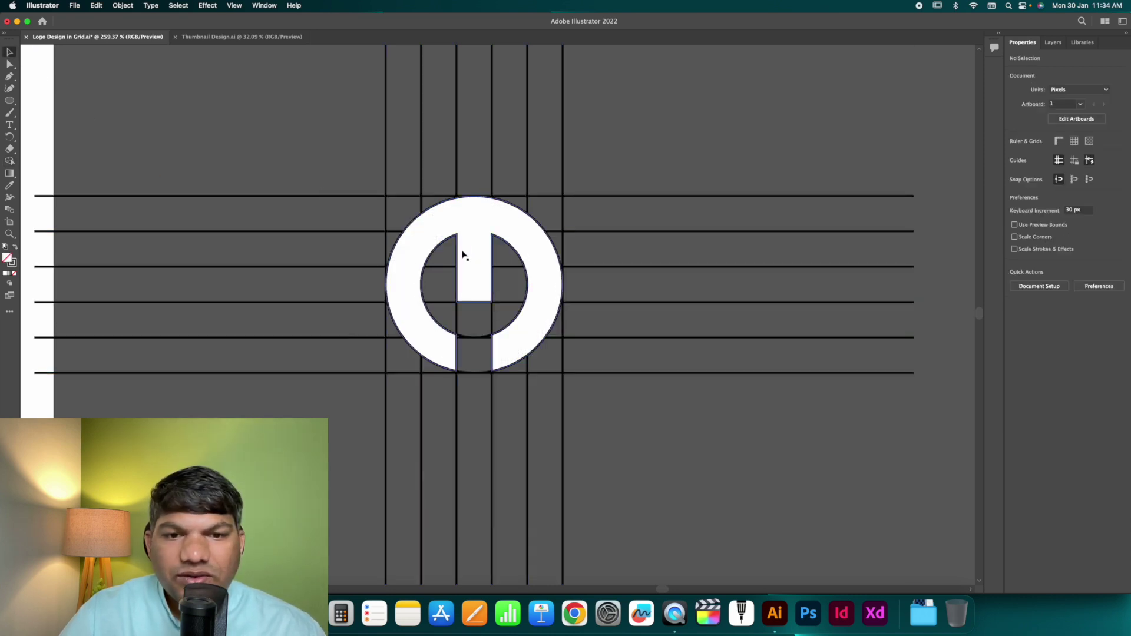
left_click(470, 254)
key("super+1")
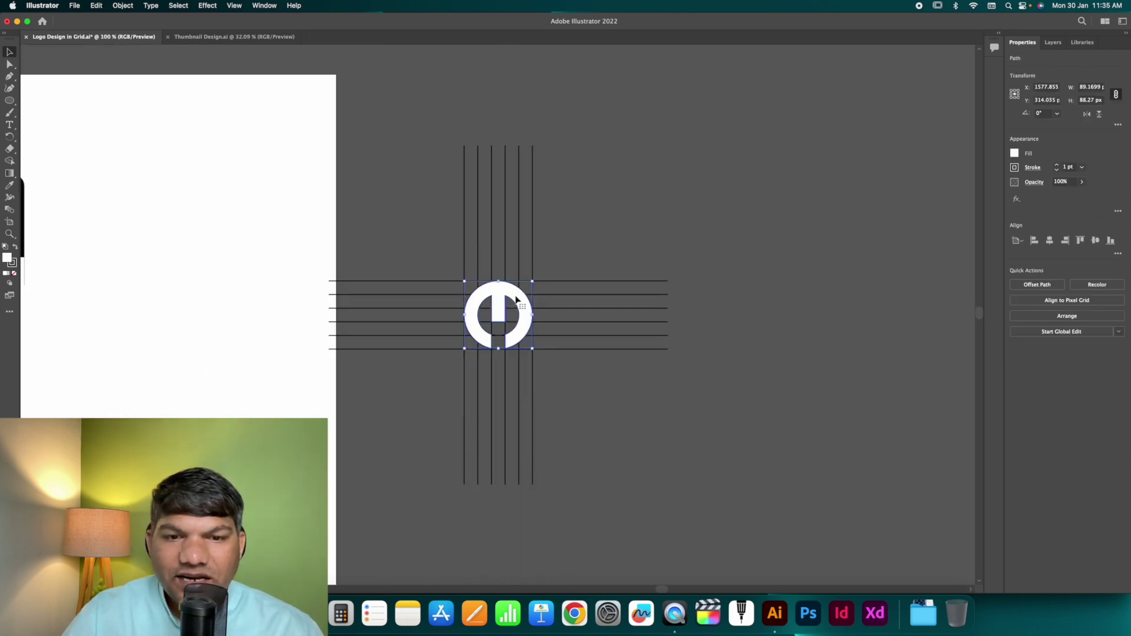
left_click_drag(526, 298, 259, 174)
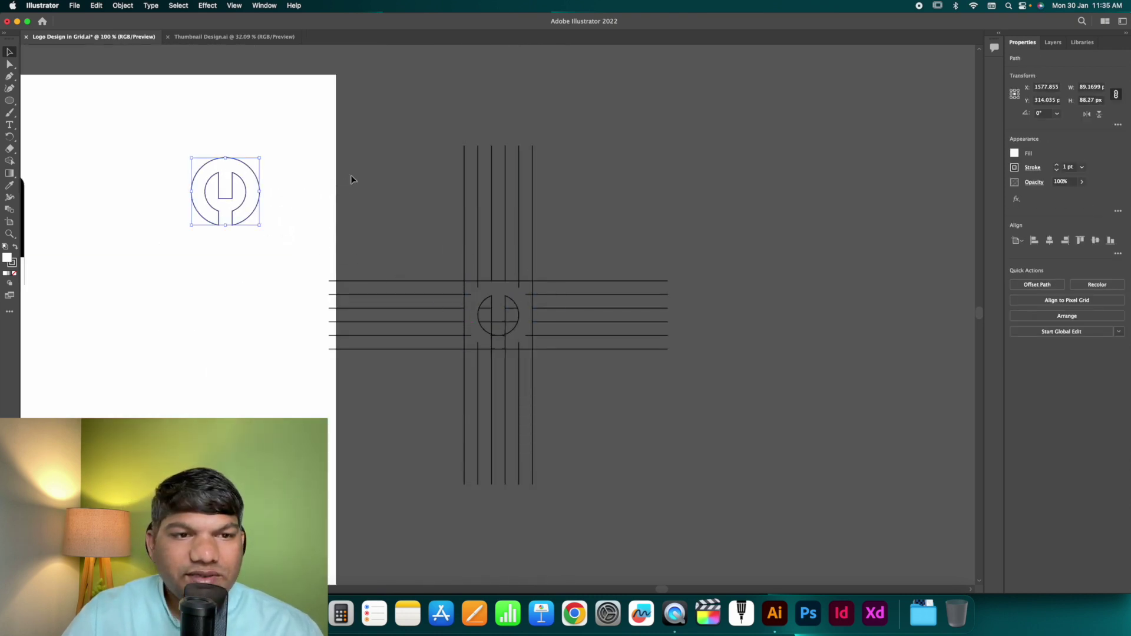
Step: Fill the circular m mark with dark red and delete the leftover construction grid beside the artboard
left_click(1015, 154)
left_click(974, 192)
left_click(581, 114)
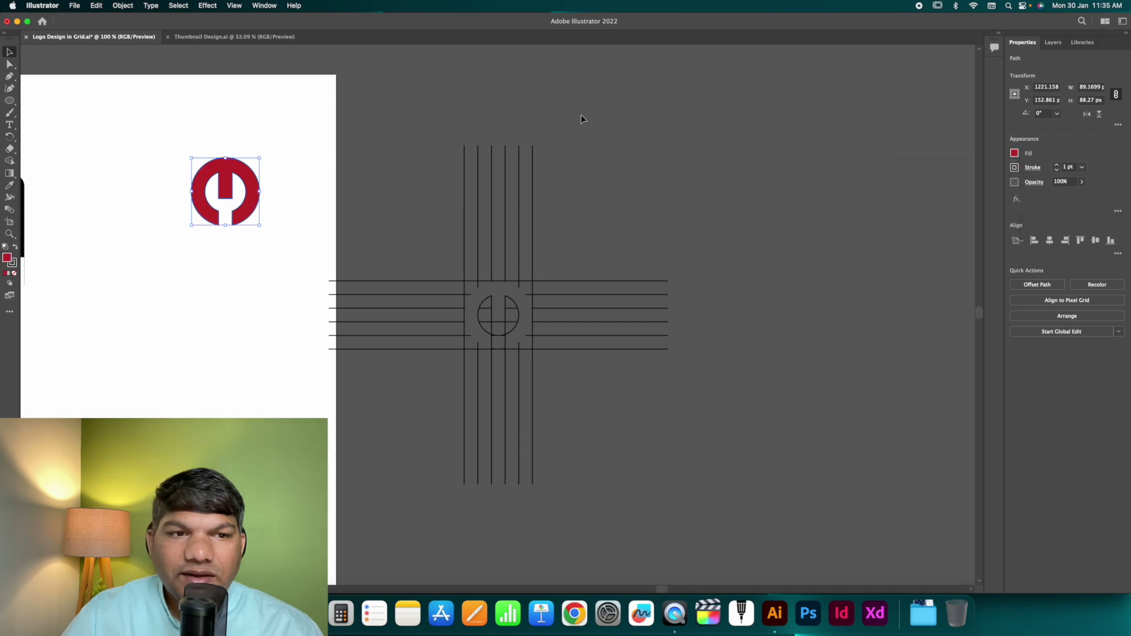
left_click(581, 114)
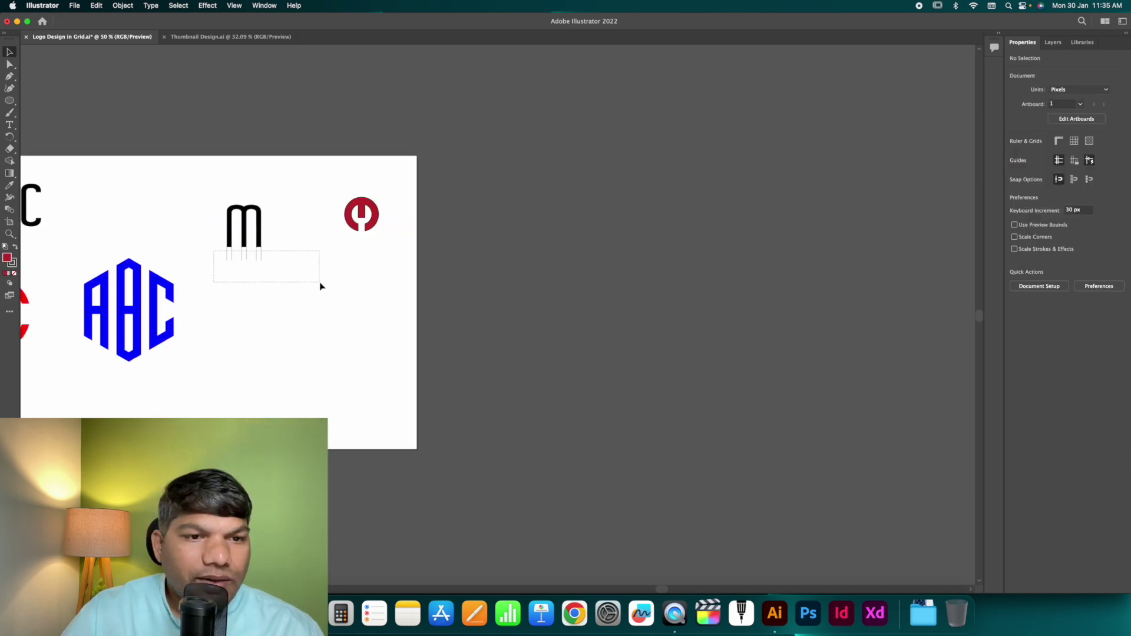
left_click_drag(320, 286, 319, 285)
left_click(318, 285)
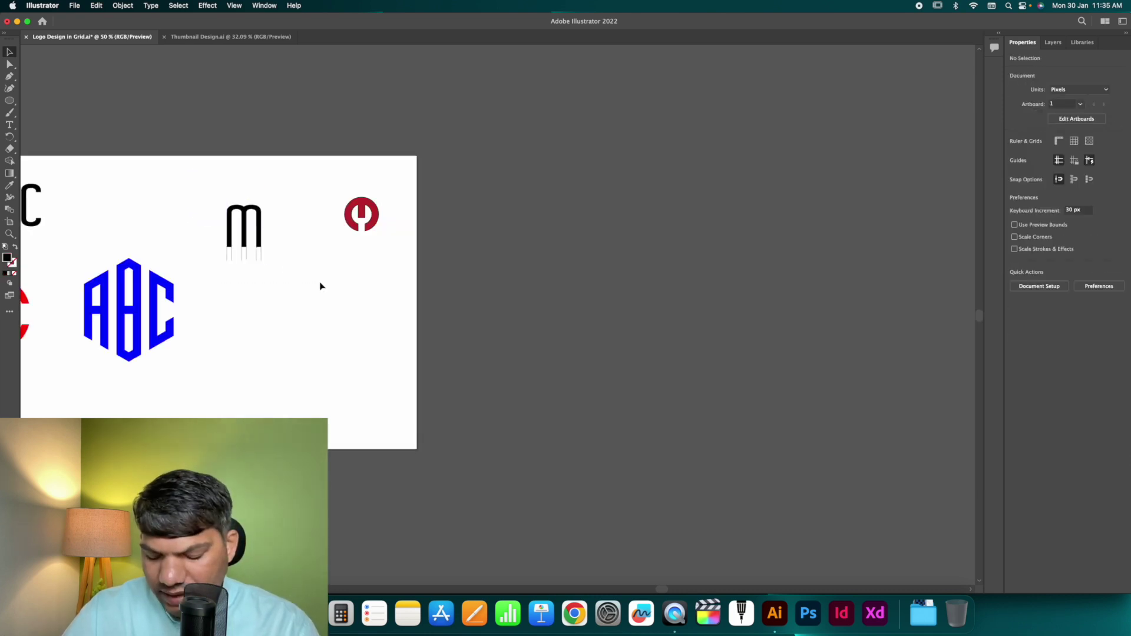
Step: Draw a vertical Pen line about 407 px tall right of the artboard and give it the default fill and 1 pt stroke
key("p")
left_click(494, 221)
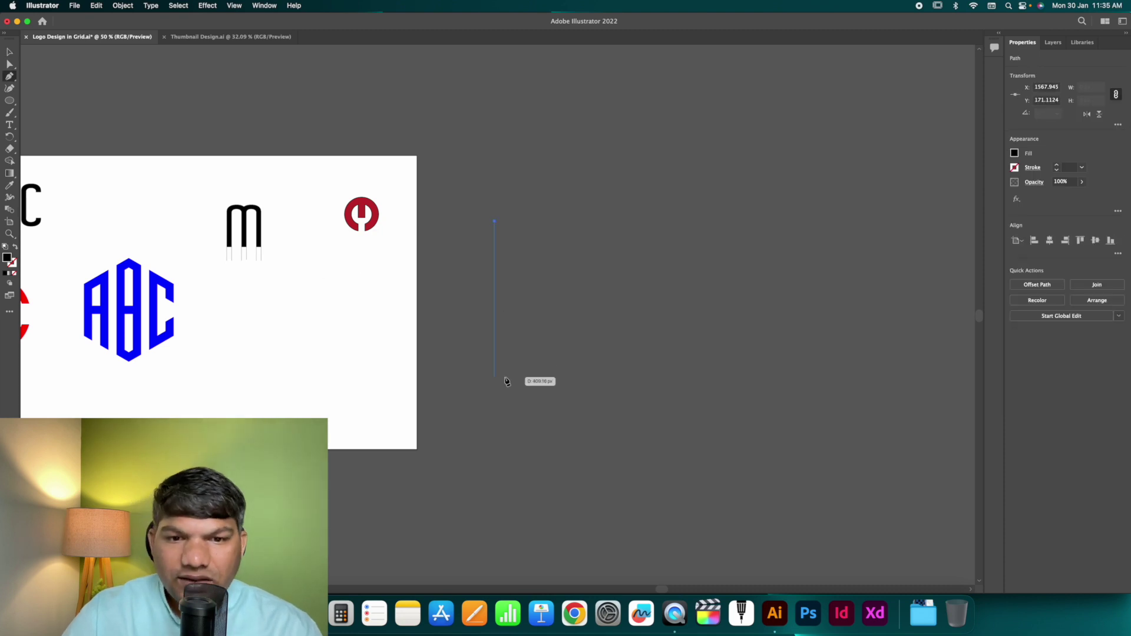
left_click(504, 380)
key("v")
key("d")
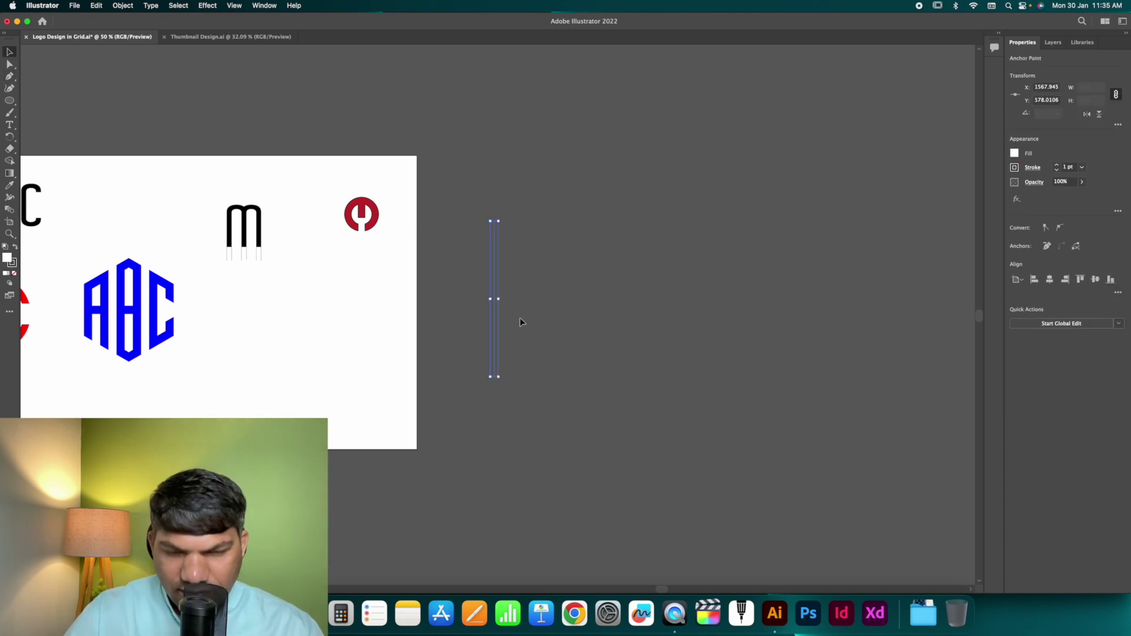
left_click(520, 321)
Step: Duplicate the vertical line rightward at equal intervals to make twelve parallel lines spanning about 233 px
left_click(496, 293)
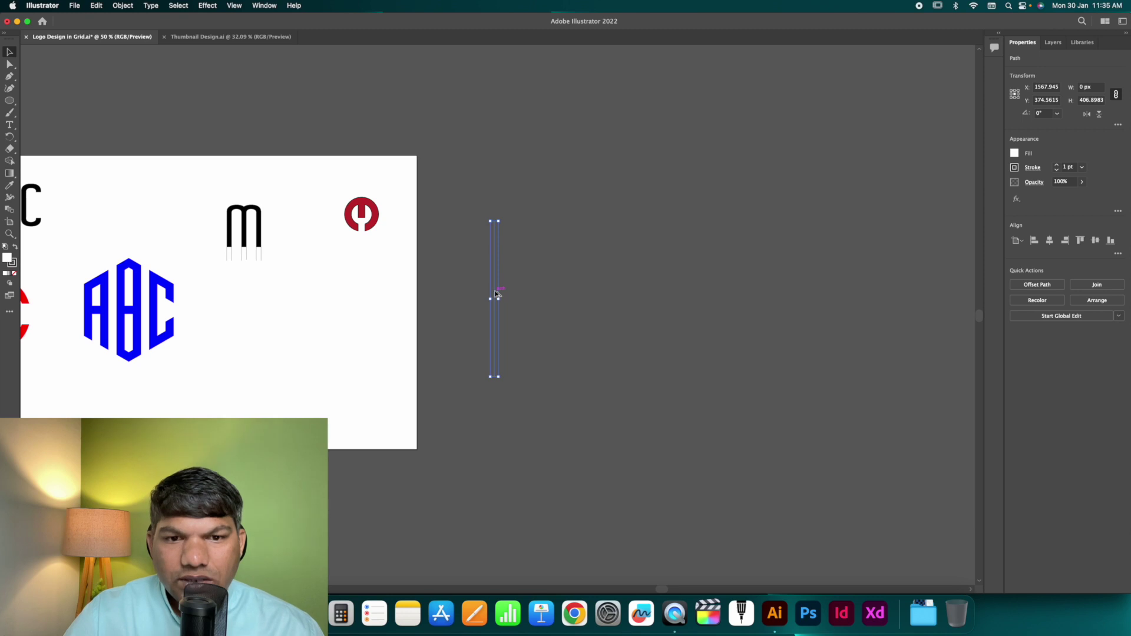
left_click_drag(496, 293, 502, 296)
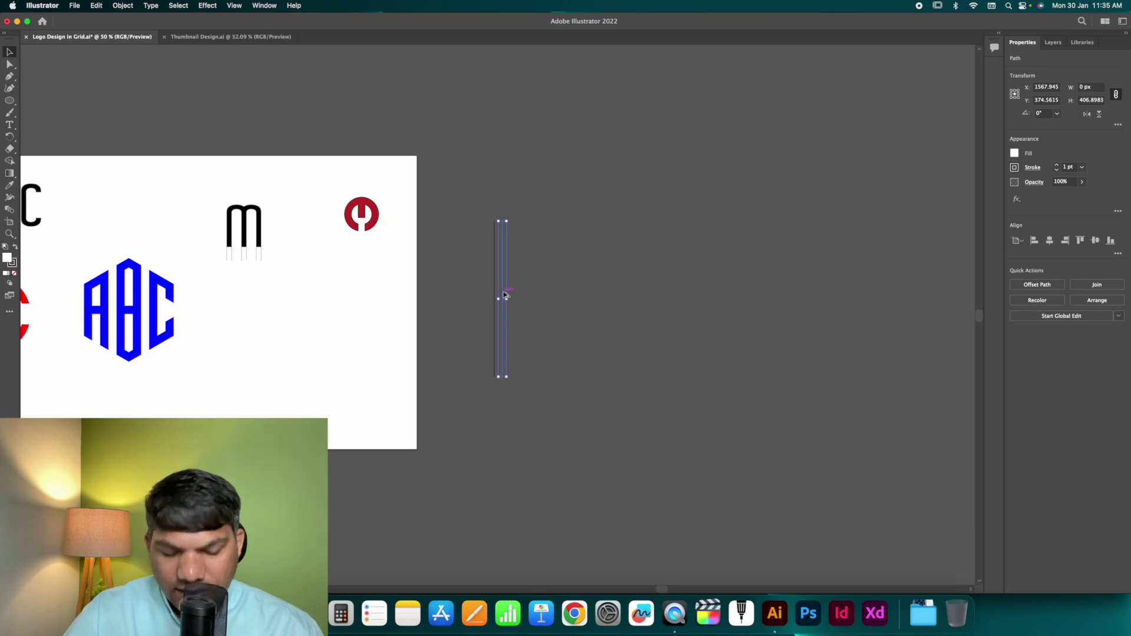
key("super+d")
key("super+d")
key("super+d")
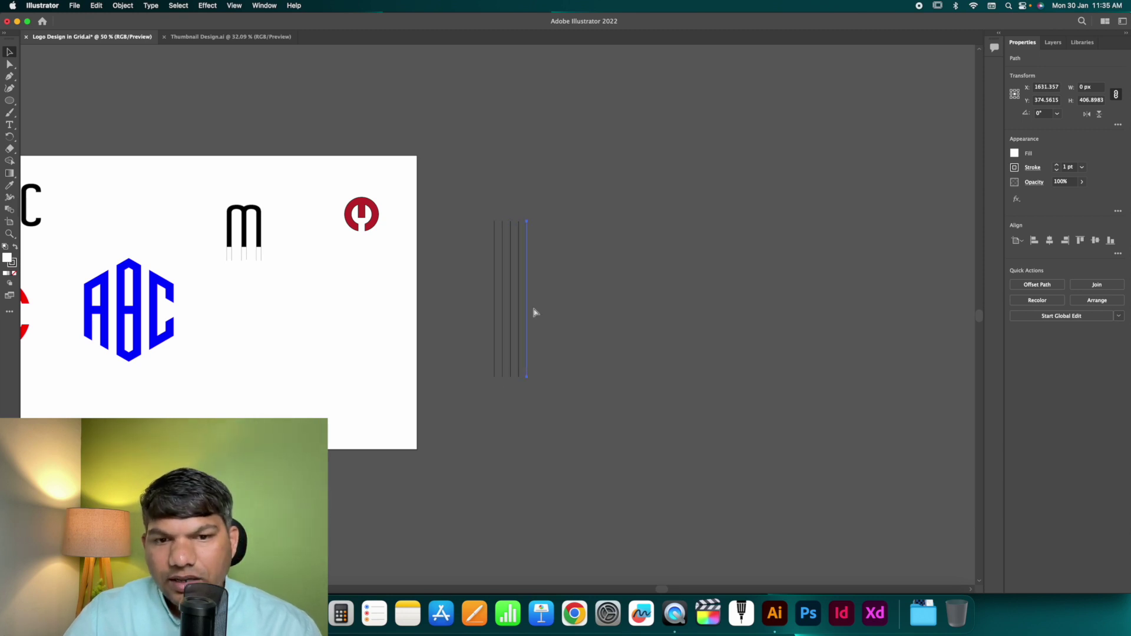
key("super+d")
key("super+d")
key("super+d")
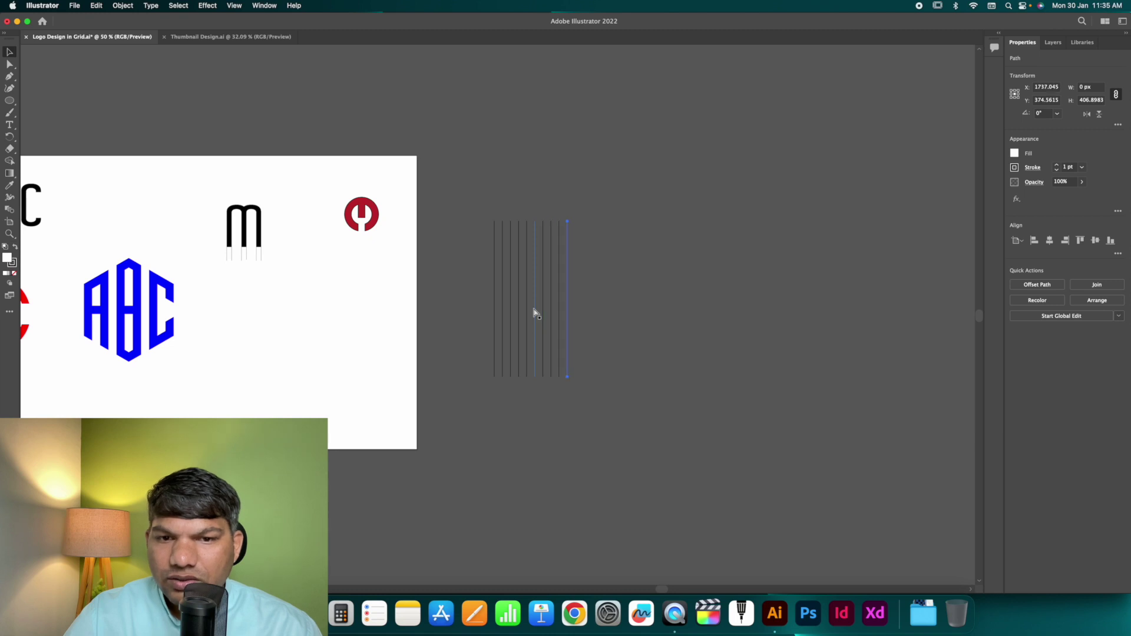
key("super+d")
key("super+d")
key("super+d")
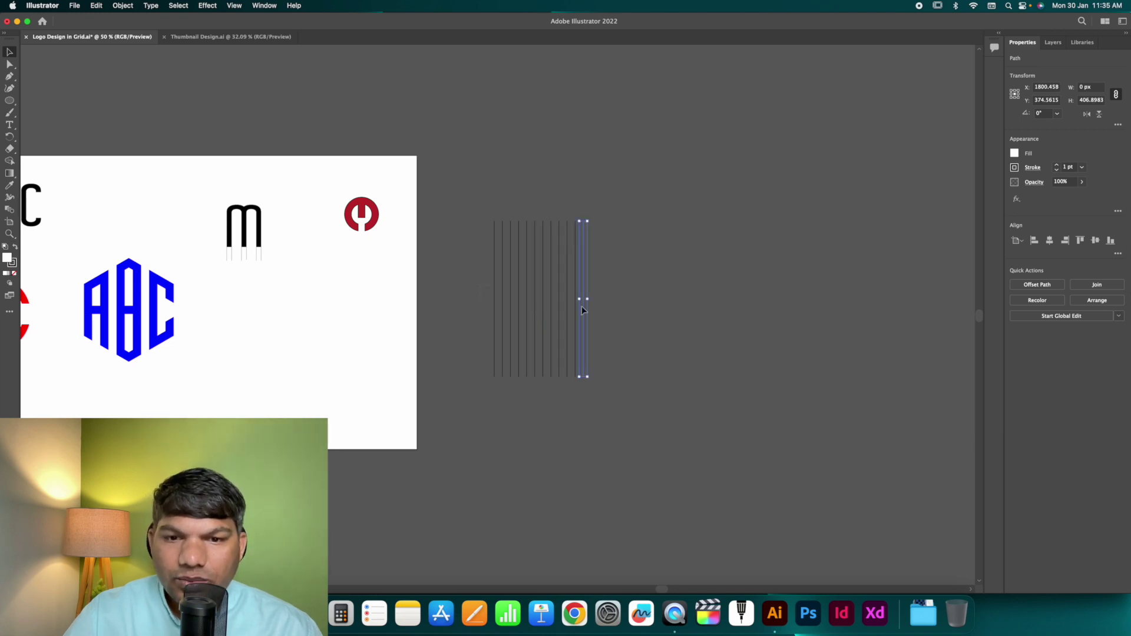
Step: Rotate a copy of the twelve vertical lines by 90° about their center to form a square grid
key("super+a")
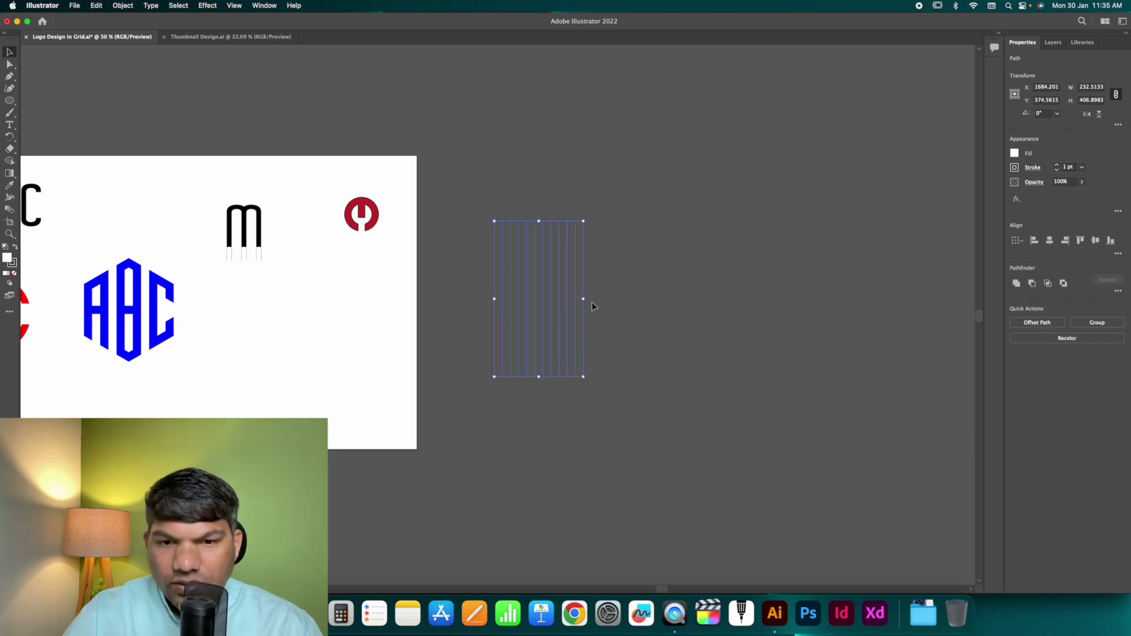
key("r")
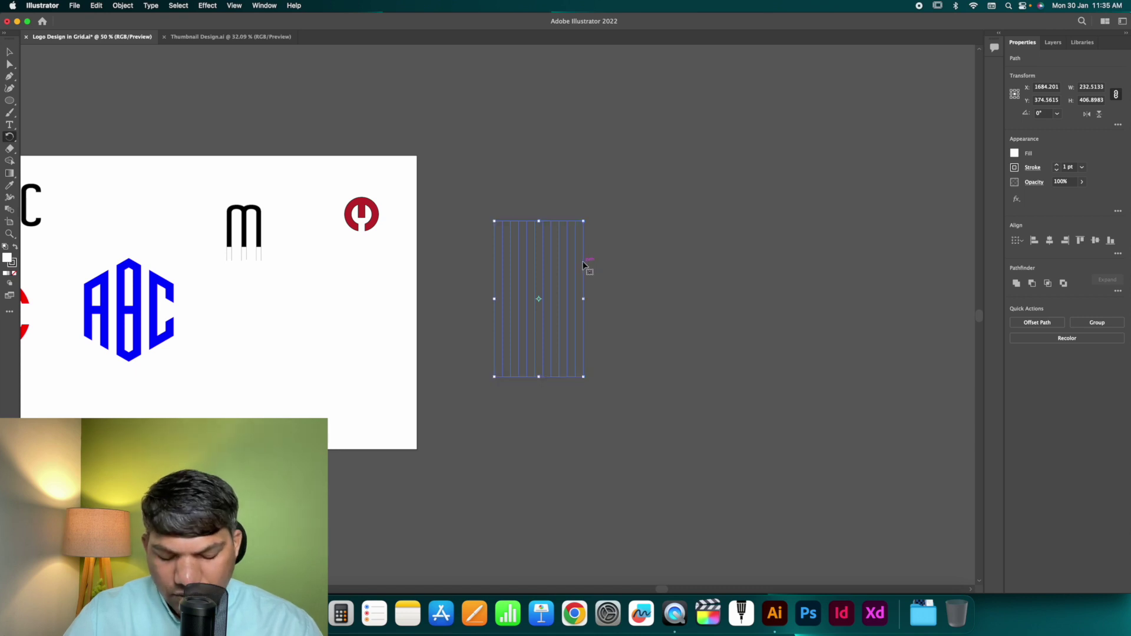
left_click_drag(595, 257, 624, 383)
key("v")
left_click(638, 376)
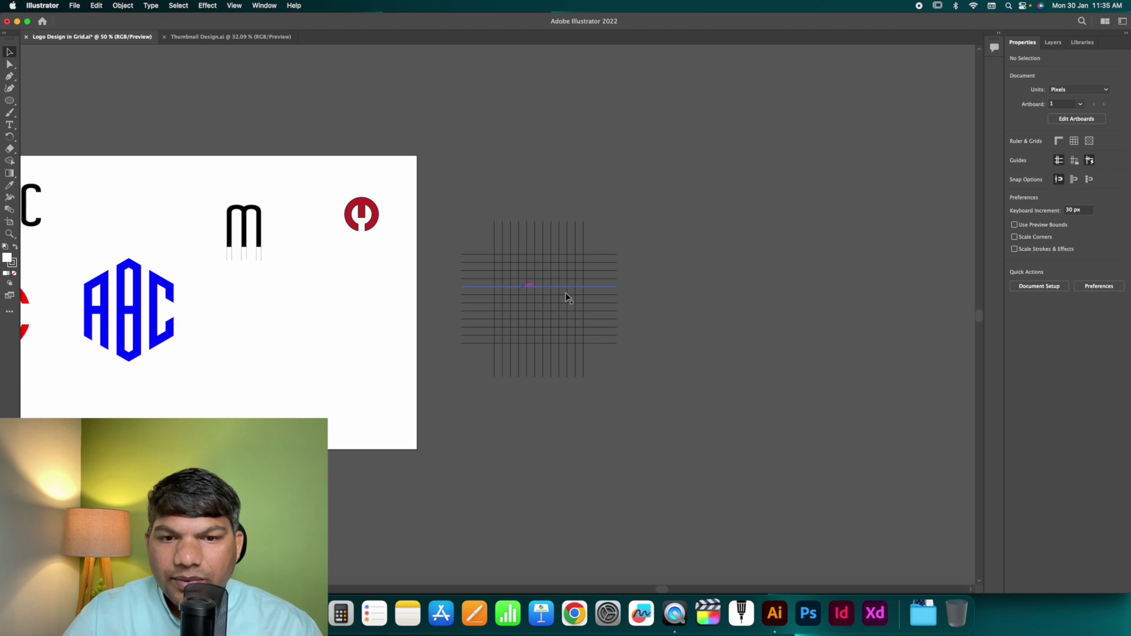
Step: Draw a circle about 233 px in diameter fitting the grid's outermost lines and remove its fill
key("z")
left_click_drag(566, 295, 714, 361)
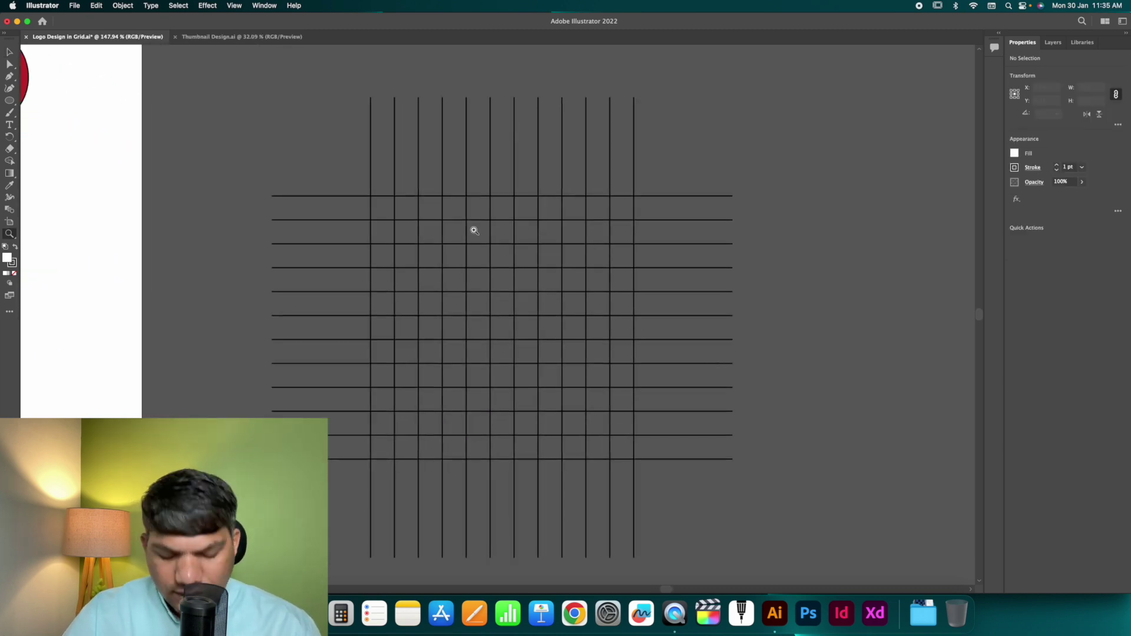
key("v")
key("l")
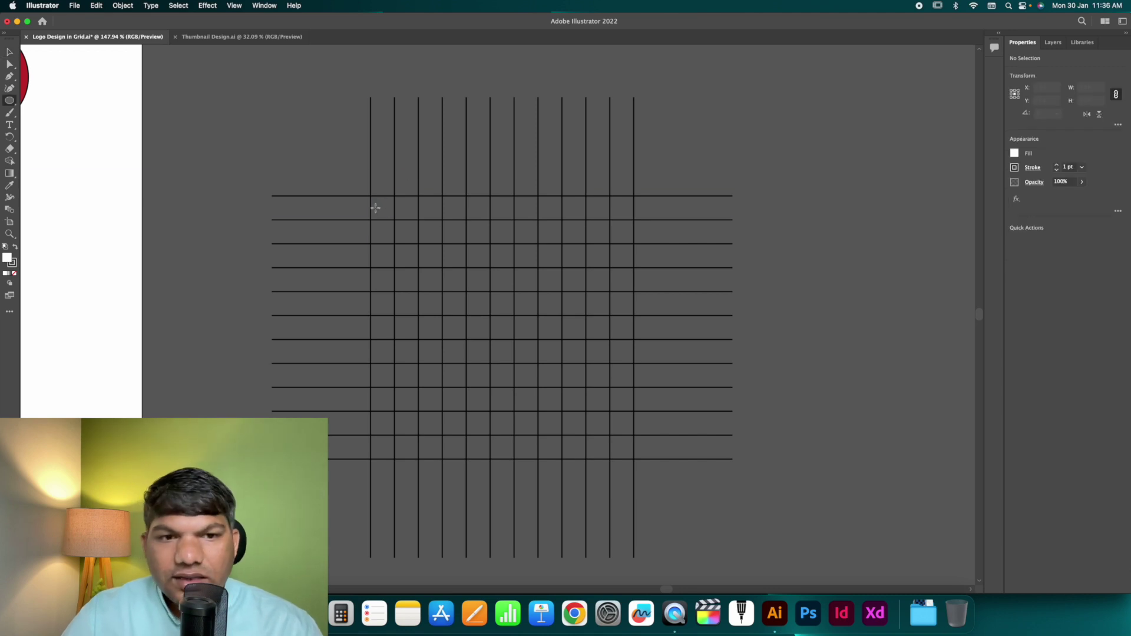
mouse_move(371, 226)
left_mouse_down()
mouse_move(524, 295)
mouse_move(633, 310)
mouse_move(598, 249)
left_mouse_up()
key("v")
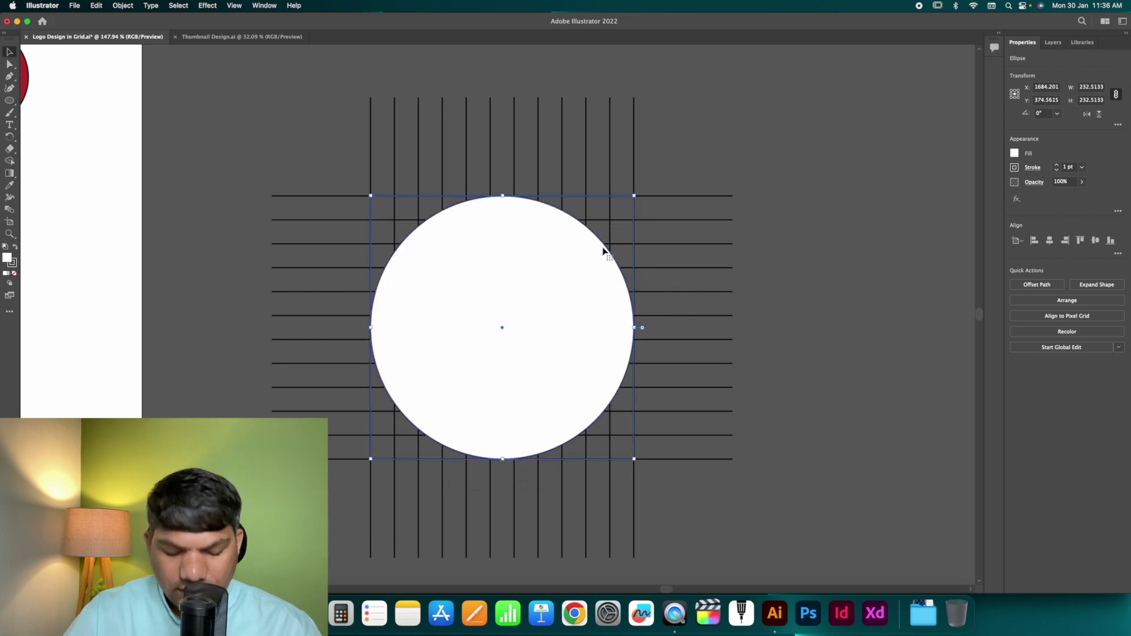
left_click(14, 273)
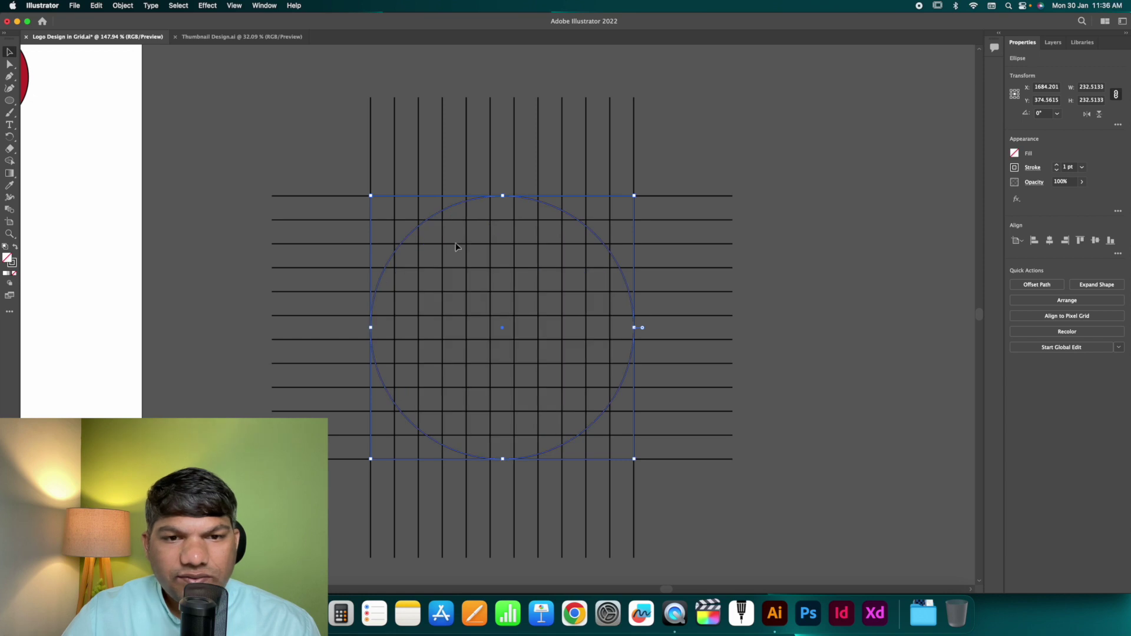
Step: Scale a copy of the circle to about 190 px in diameter, placed concentrically one grid cell inside the original circle
left_click(733, 149)
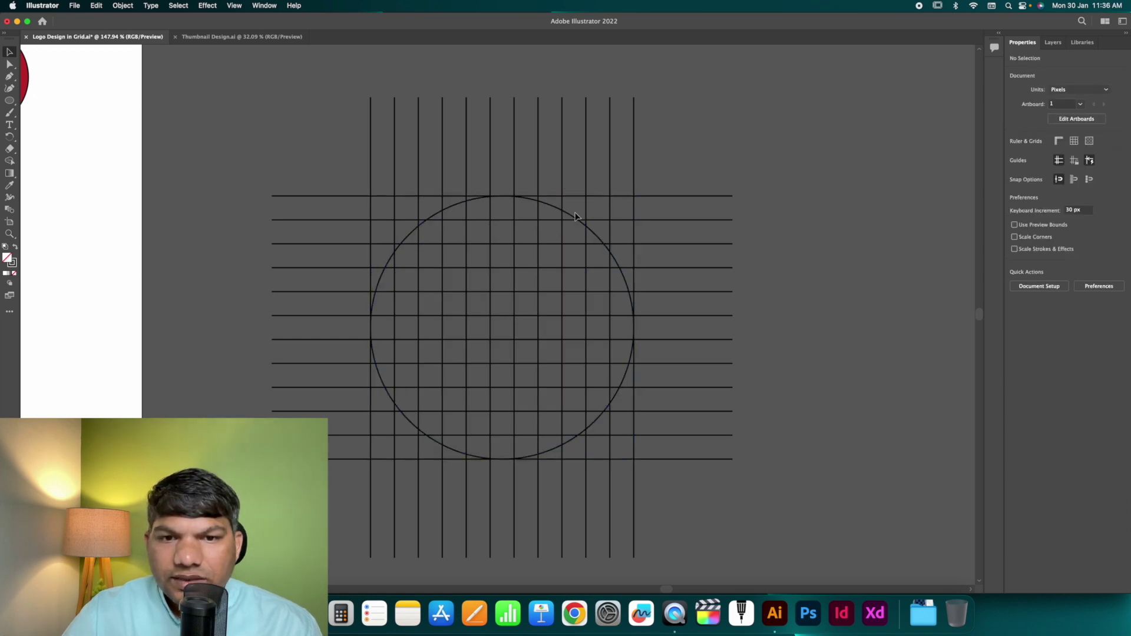
left_click(571, 216)
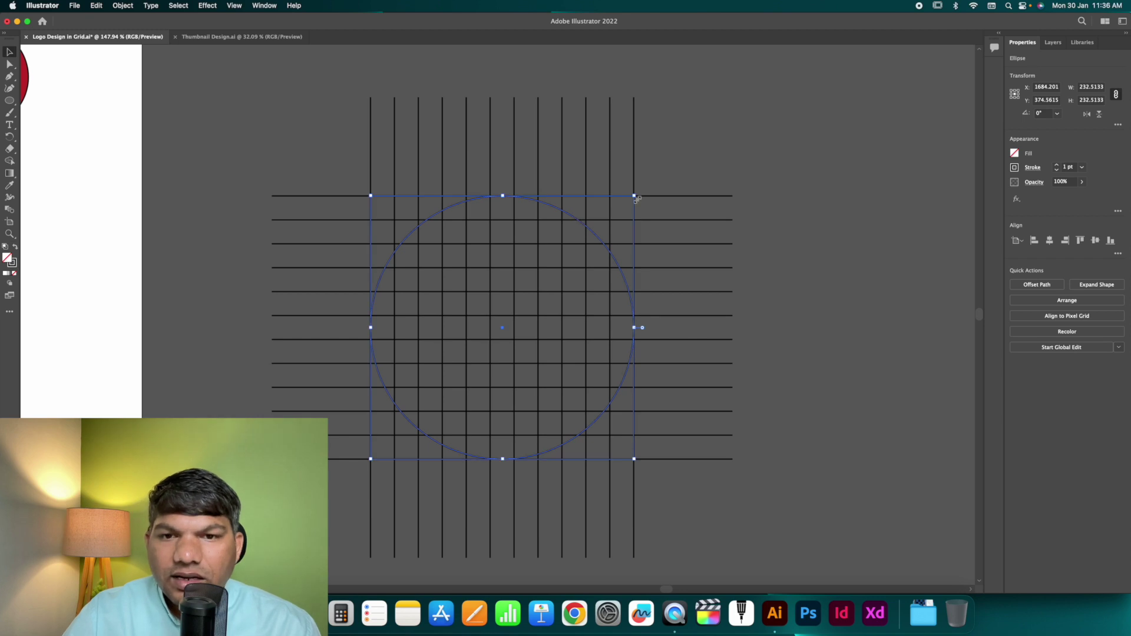
left_click_drag(632, 198, 610, 222)
scroll(433, 401, "up", 3)
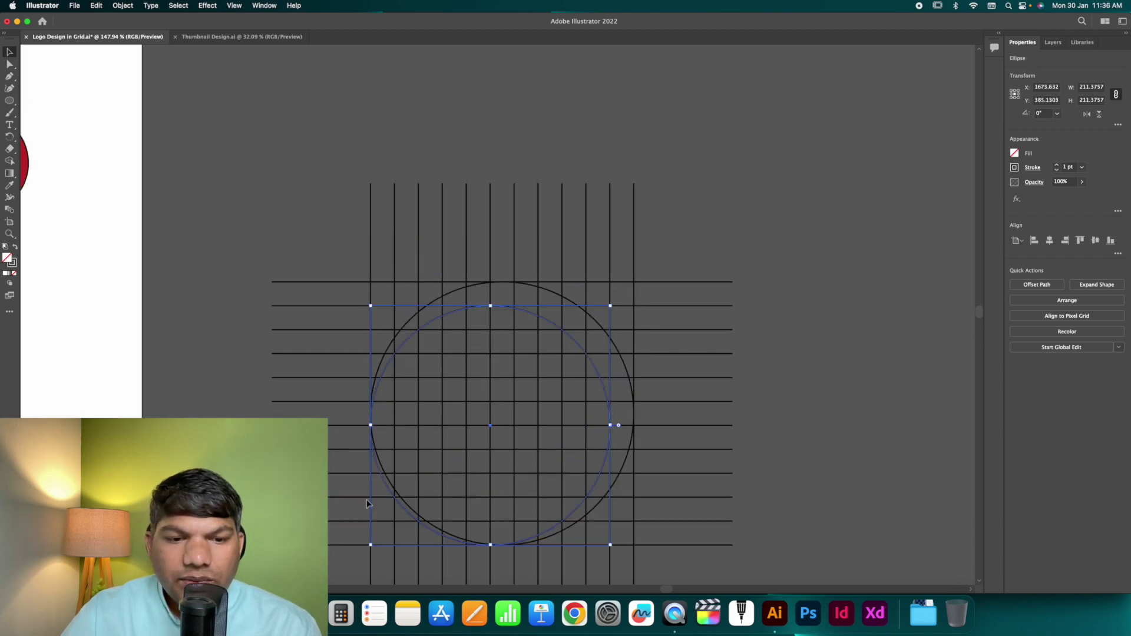
left_click_drag(370, 545, 394, 521)
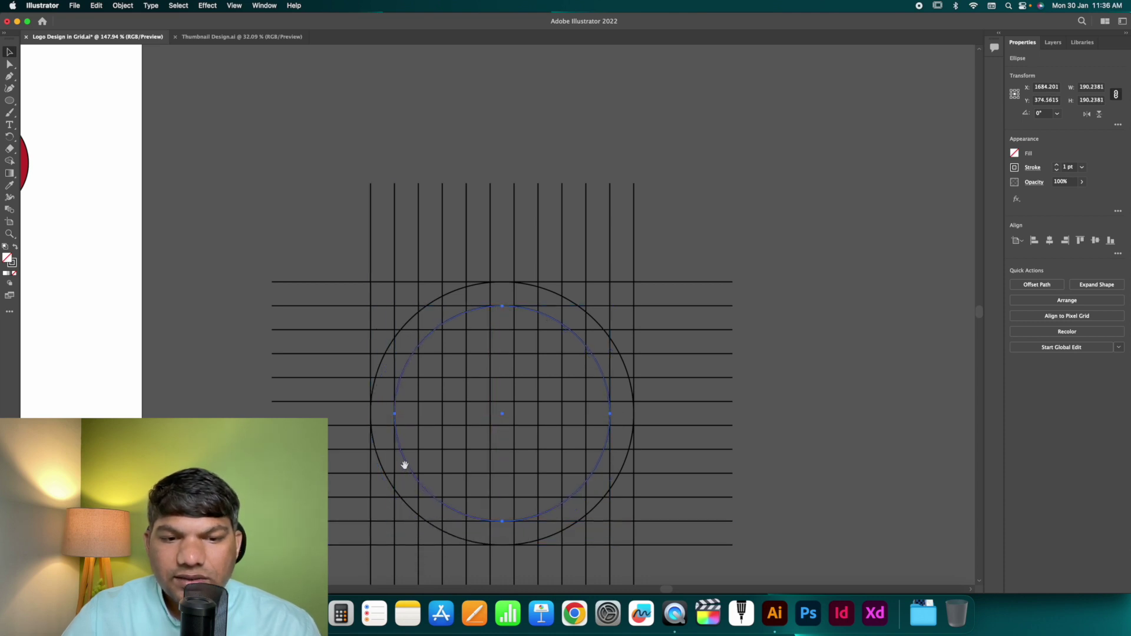
scroll(387, 315, "down", 5)
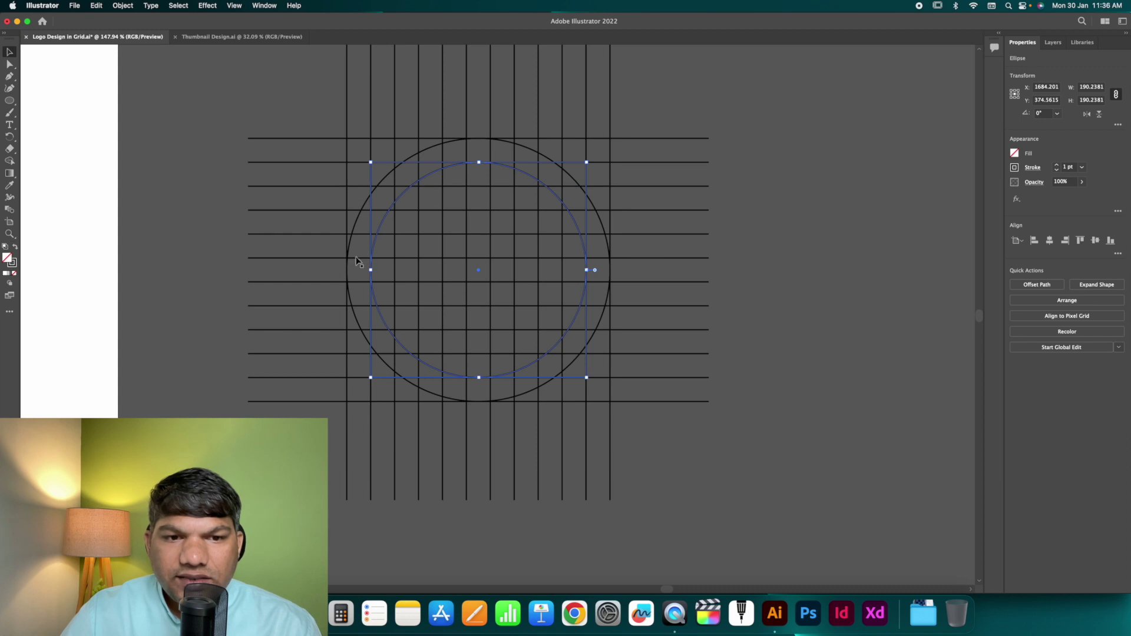
left_click(227, 189)
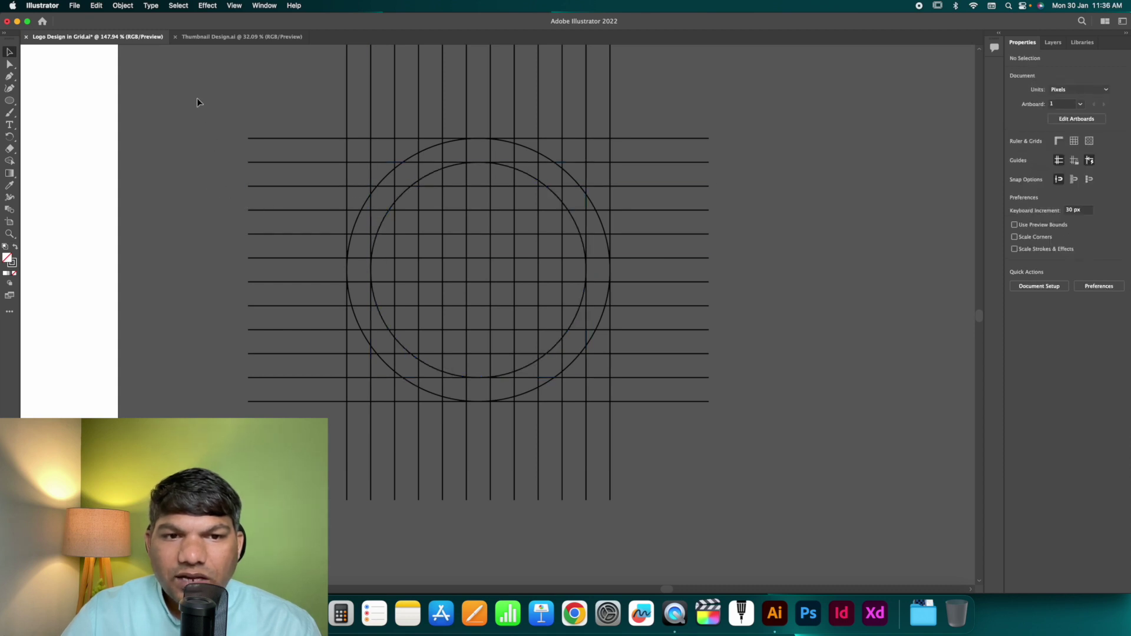
Step: Group the twelve horizontal and the twelve vertical lines as two separate groups, and center-align the grid with both circles
key("super+a")
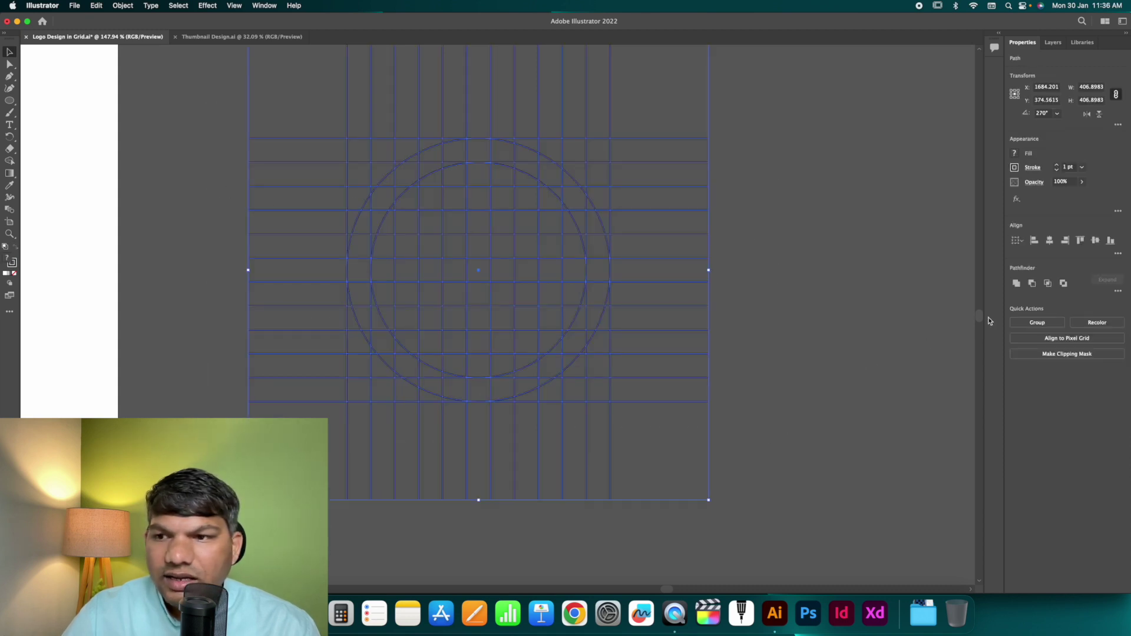
left_click(805, 213)
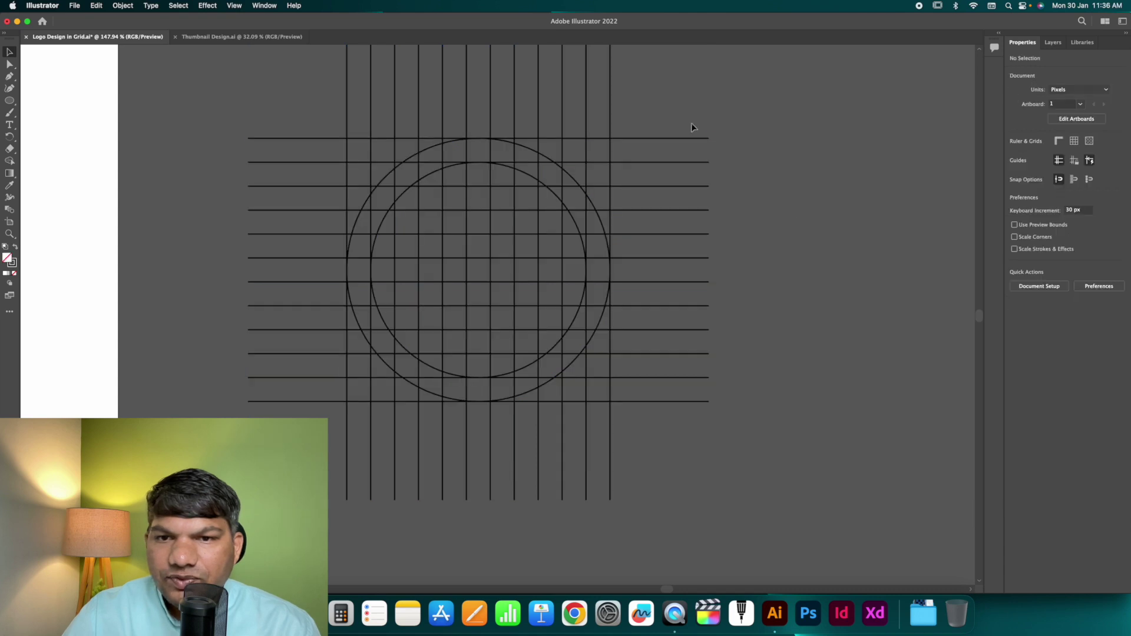
left_click_drag(804, 448, 805, 451)
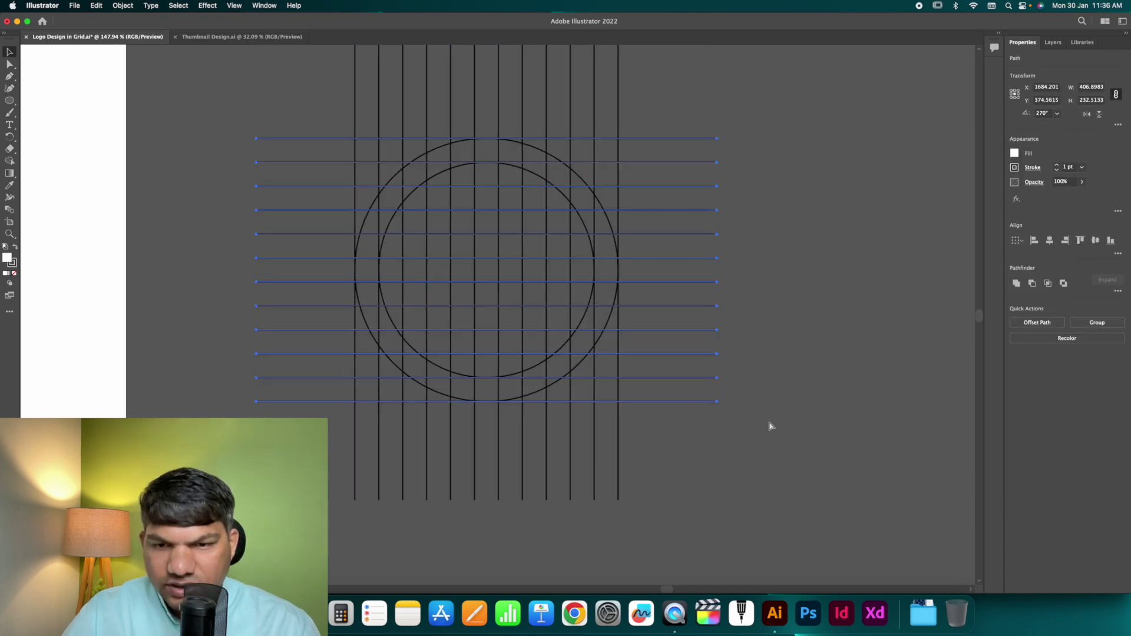
key("super+alt+bracketleft")
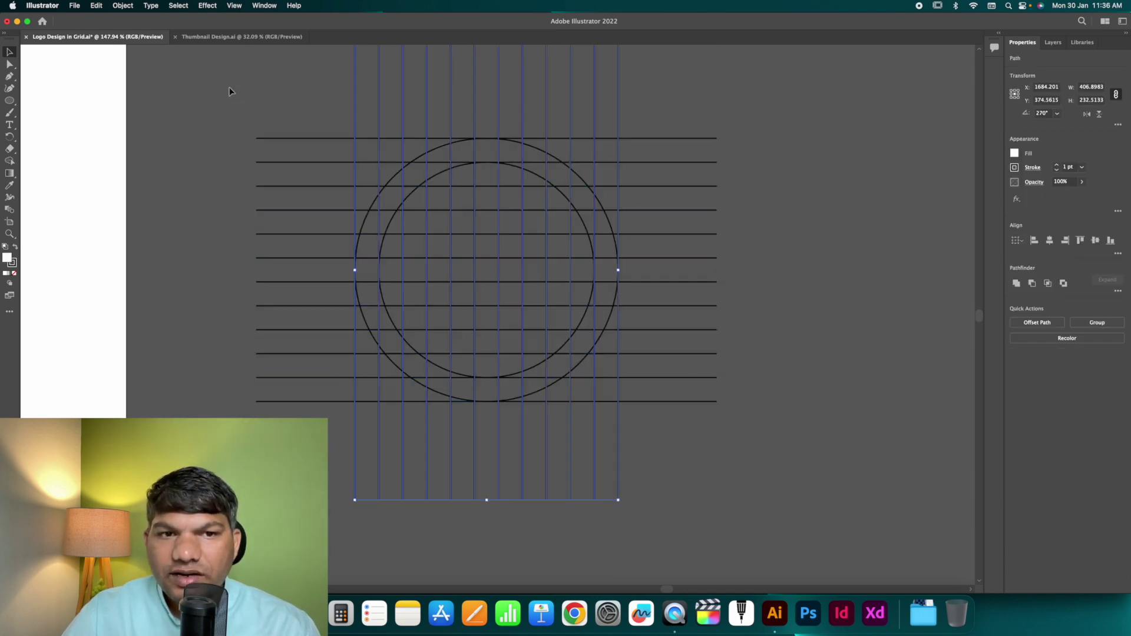
left_click_drag(281, 94, 855, 474)
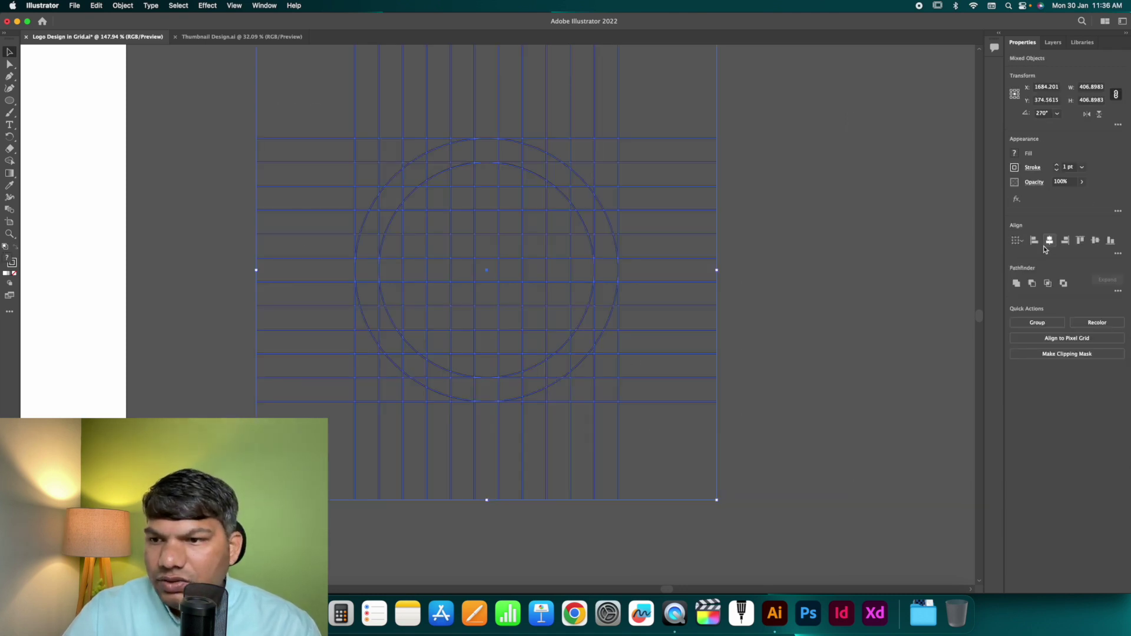
left_click(786, 245)
left_click_drag(581, 246, 574, 265)
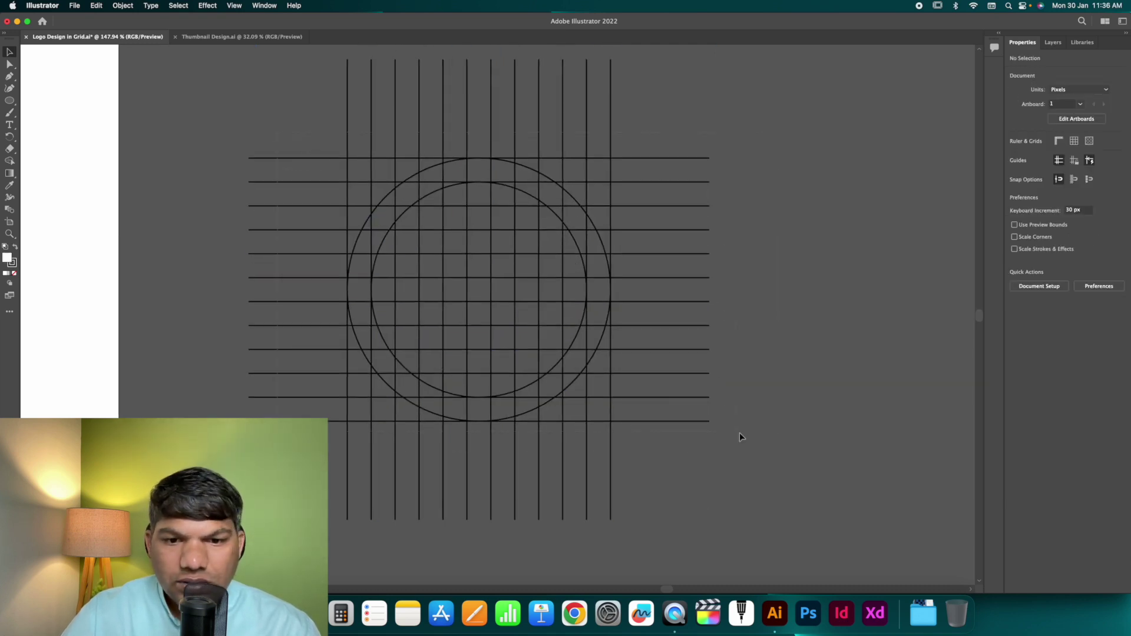
Step: With the Shape Builder, merge the grid columns on either side of the middle column into two white bars spanning the outer circle's height
key("super+a")
key("shift+m")
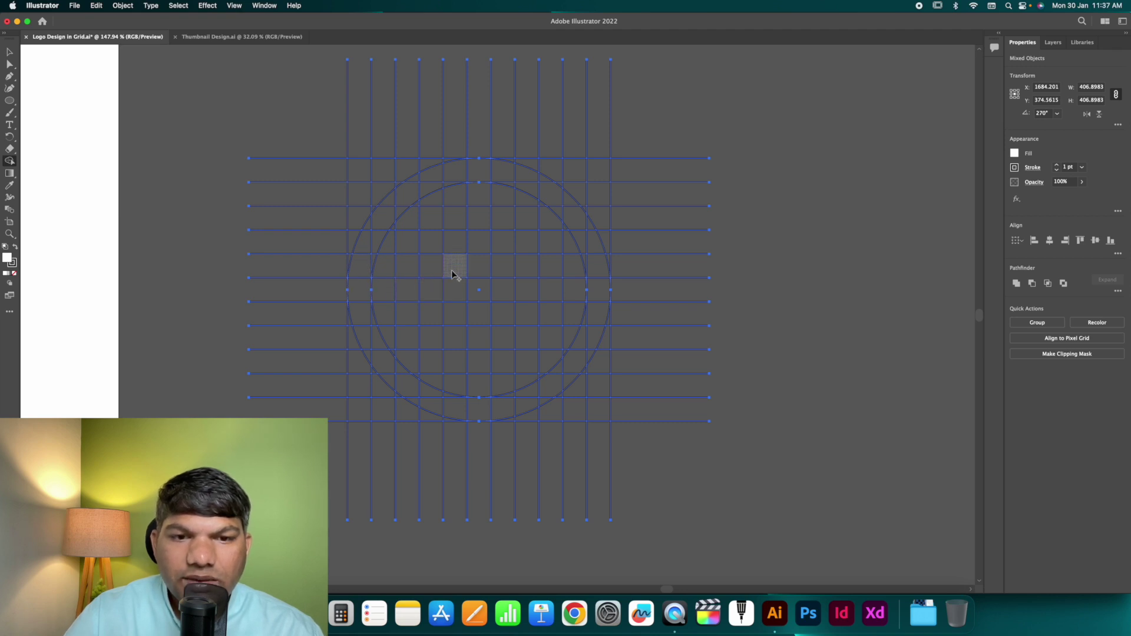
left_click_drag(454, 172, 454, 410)
key("Return")
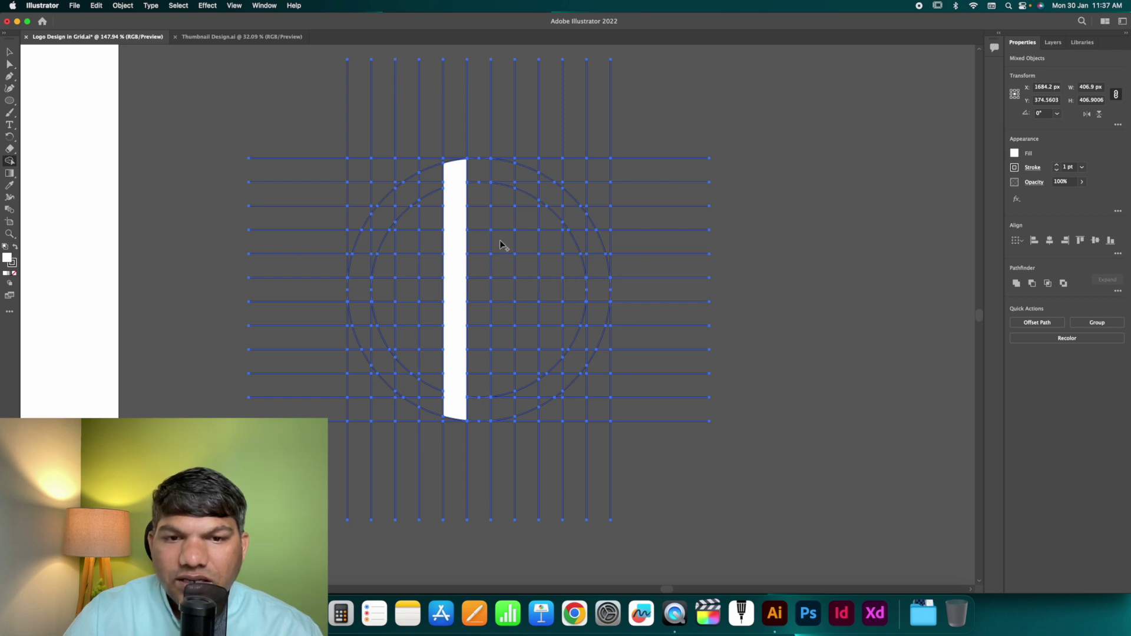
left_click_drag(502, 172, 503, 404)
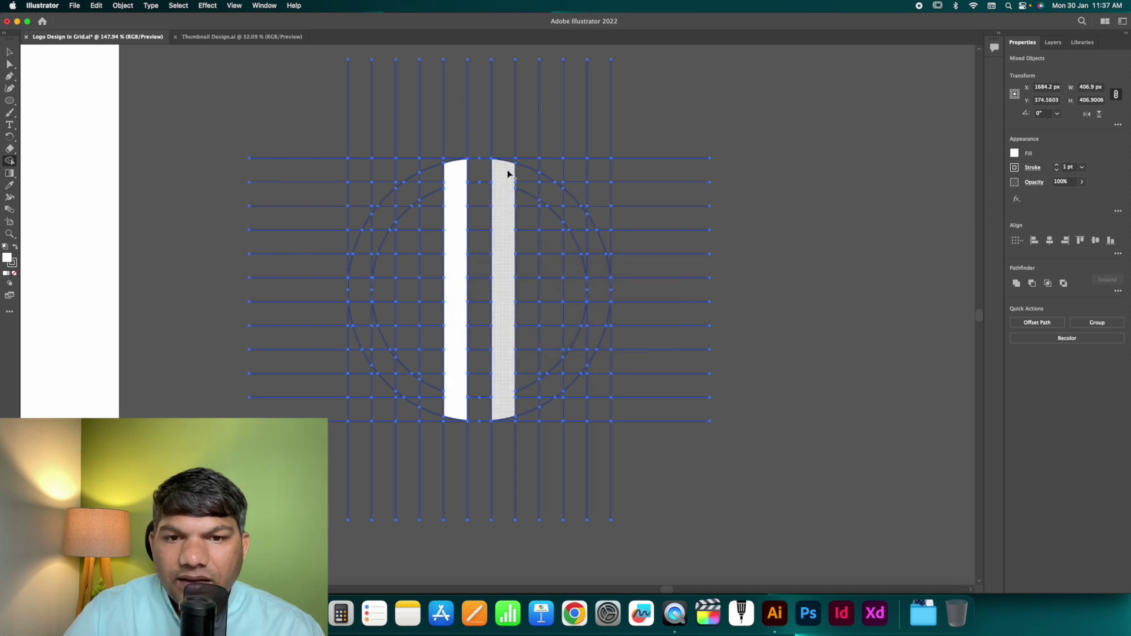
Step: Merge the right bar with the adjoining ring arc down to the ninth grid line and a shorter inner stem, forming a curved m
mouse_move(508, 173)
left_mouse_down()
mouse_move(533, 189)
mouse_move(543, 182)
mouse_move(546, 216)
mouse_move(557, 203)
mouse_move(552, 298)
left_mouse_up()
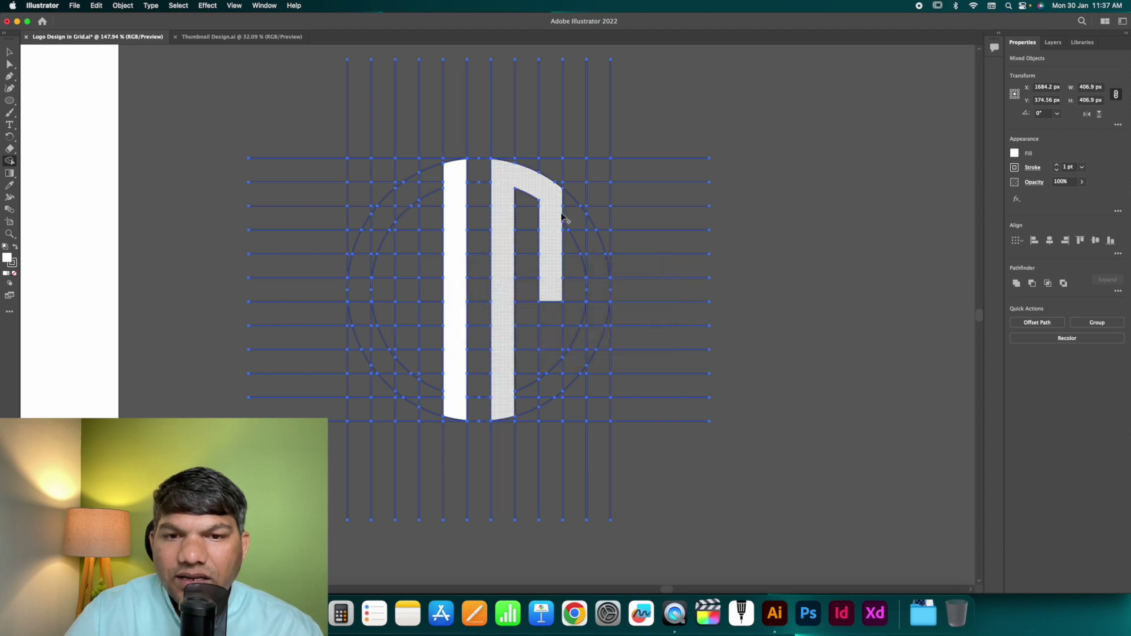
mouse_move(557, 200)
left_mouse_down()
mouse_move(594, 251)
mouse_move(590, 236)
left_mouse_up()
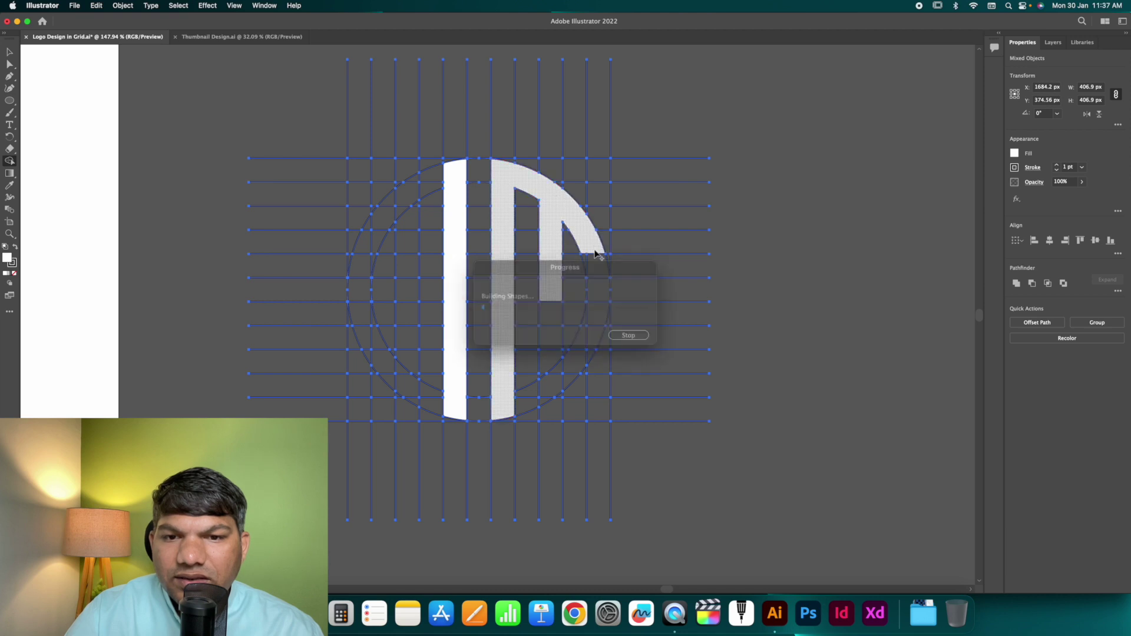
left_click(598, 275)
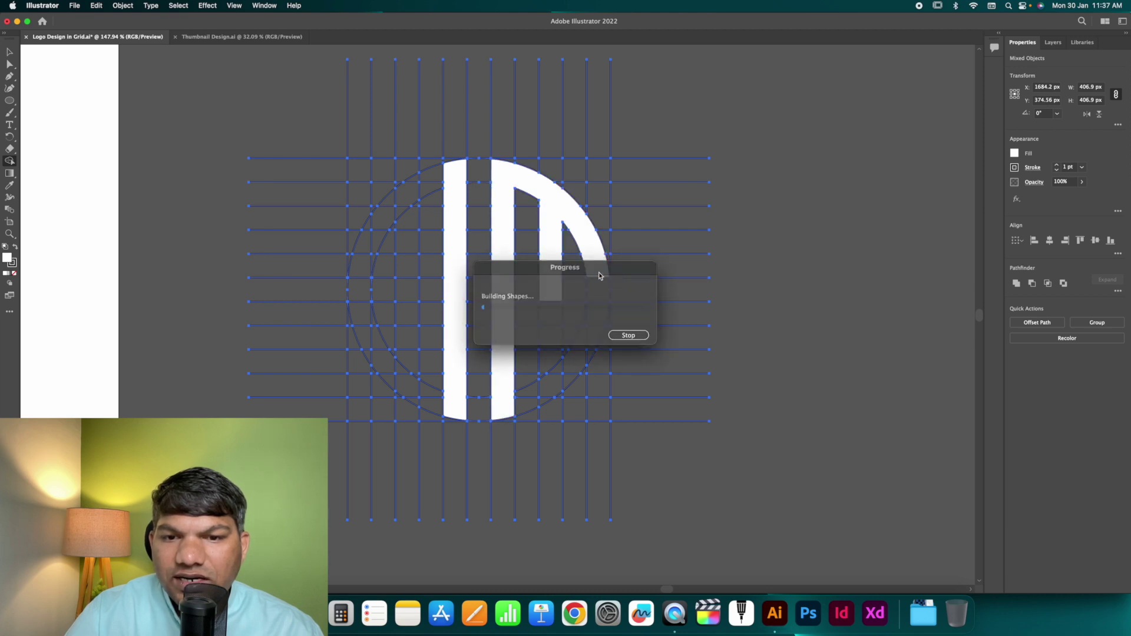
scroll(600, 280, "left", 1)
left_click_drag(602, 288, 599, 309)
left_click(592, 331)
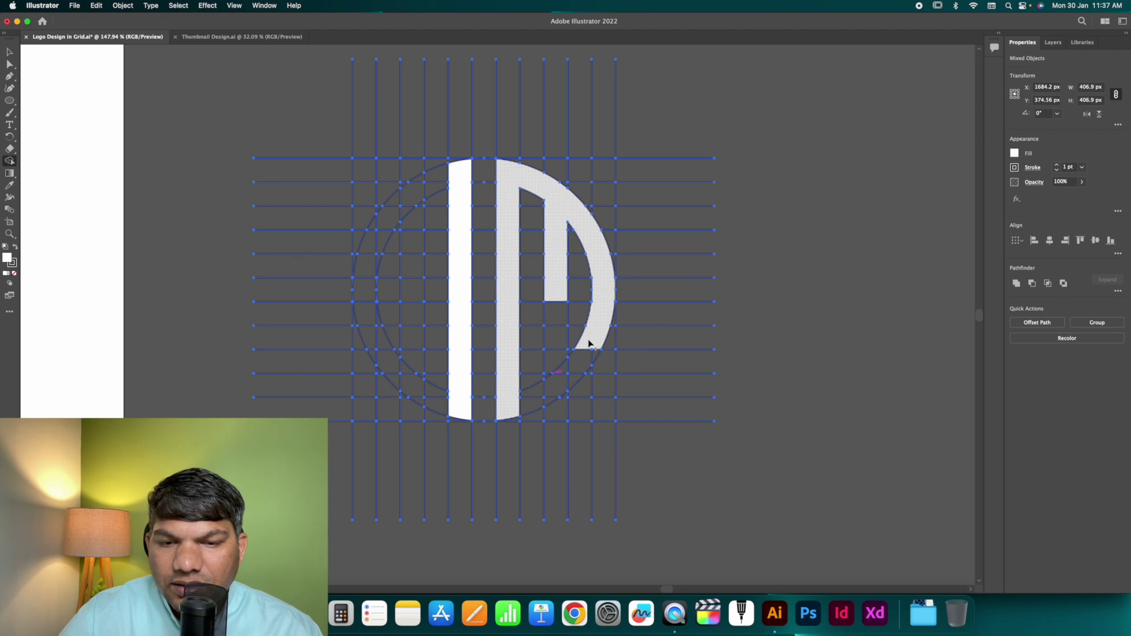
left_click(556, 315)
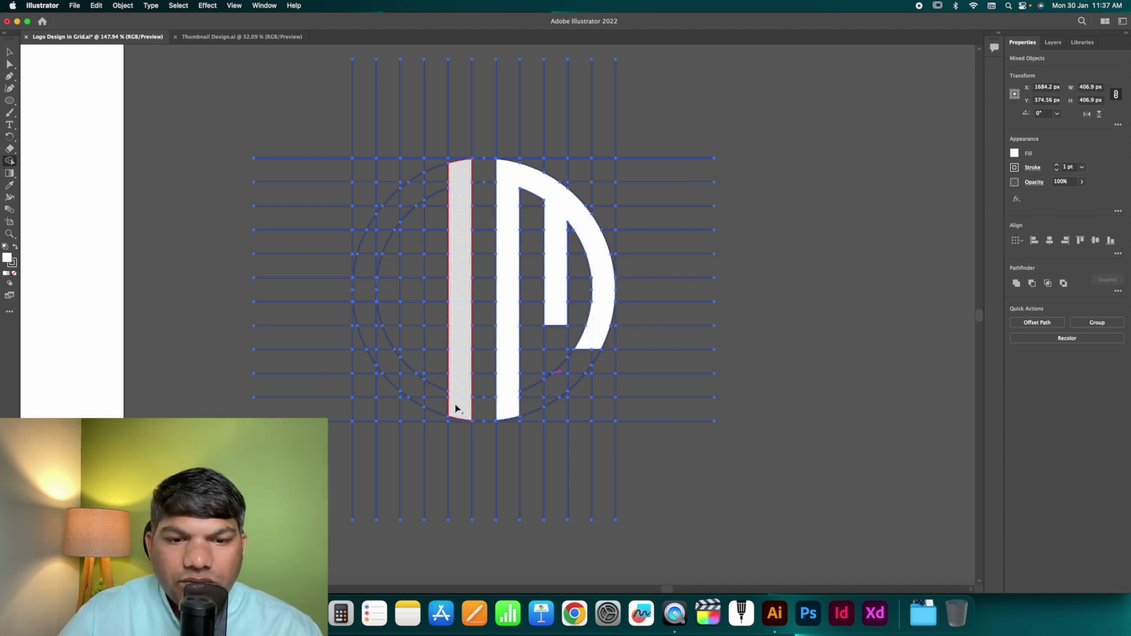
Step: Merge the left bar with the lower-left ring arc up to the fifth grid line and an inner stem up to the fourth line
mouse_move(455, 408)
left_mouse_down()
mouse_move(407, 386)
mouse_move(403, 373)
mouse_move(428, 406)
left_mouse_up()
mouse_move(383, 358)
left_mouse_down()
mouse_move(396, 370)
mouse_move(372, 334)
left_mouse_up()
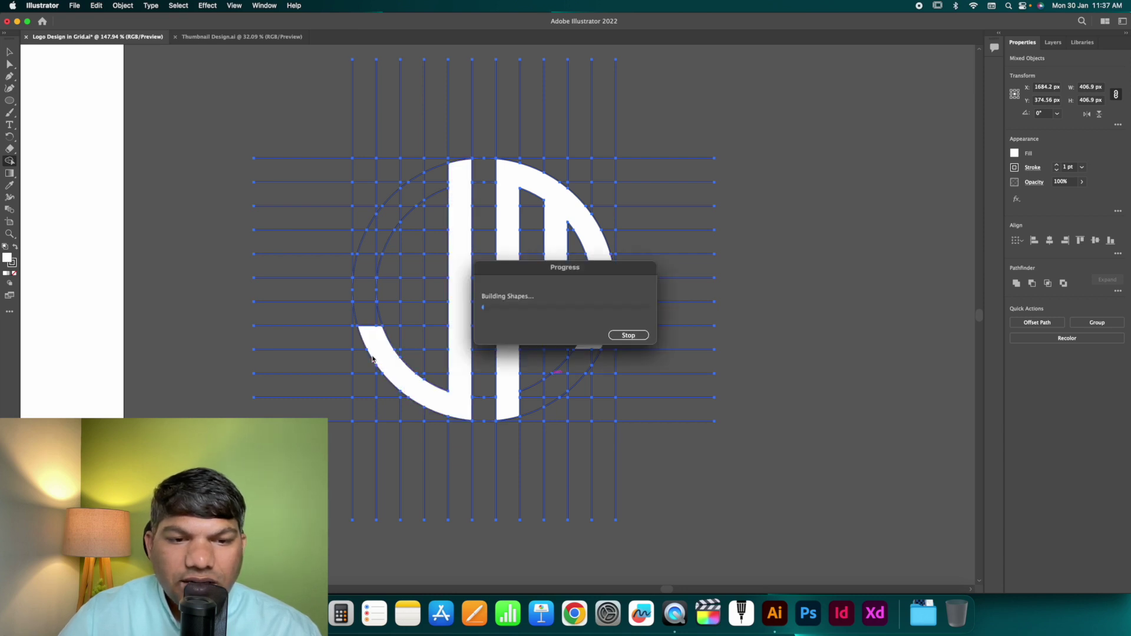
left_click(377, 319)
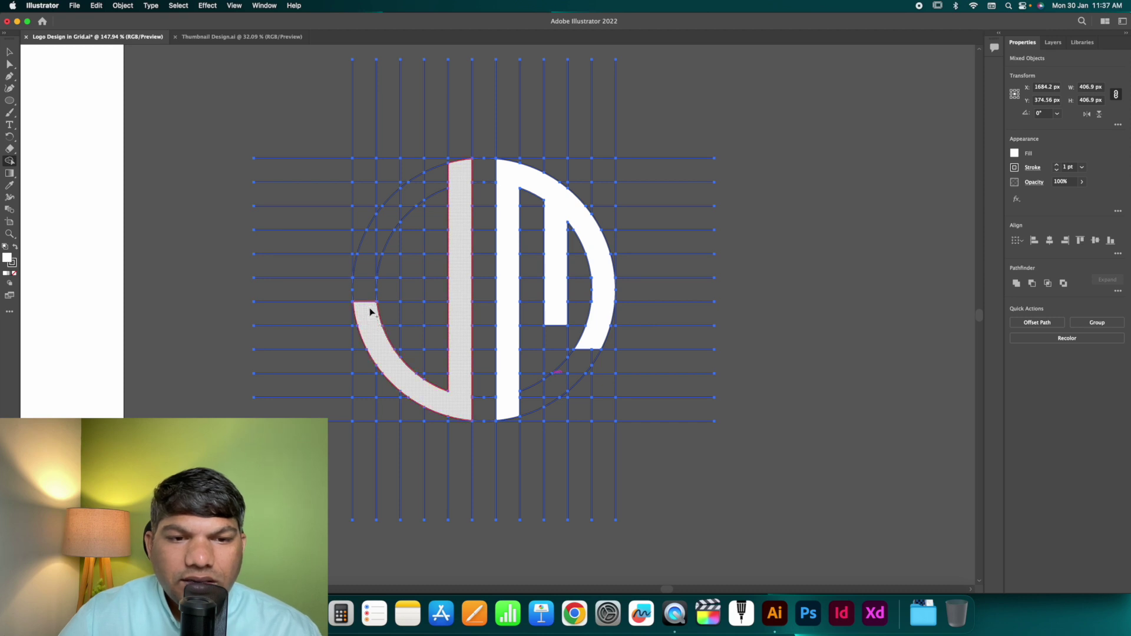
left_click(367, 290)
mouse_move(367, 288)
left_mouse_down()
mouse_move(380, 262)
mouse_move(412, 382)
mouse_move(423, 380)
left_mouse_up()
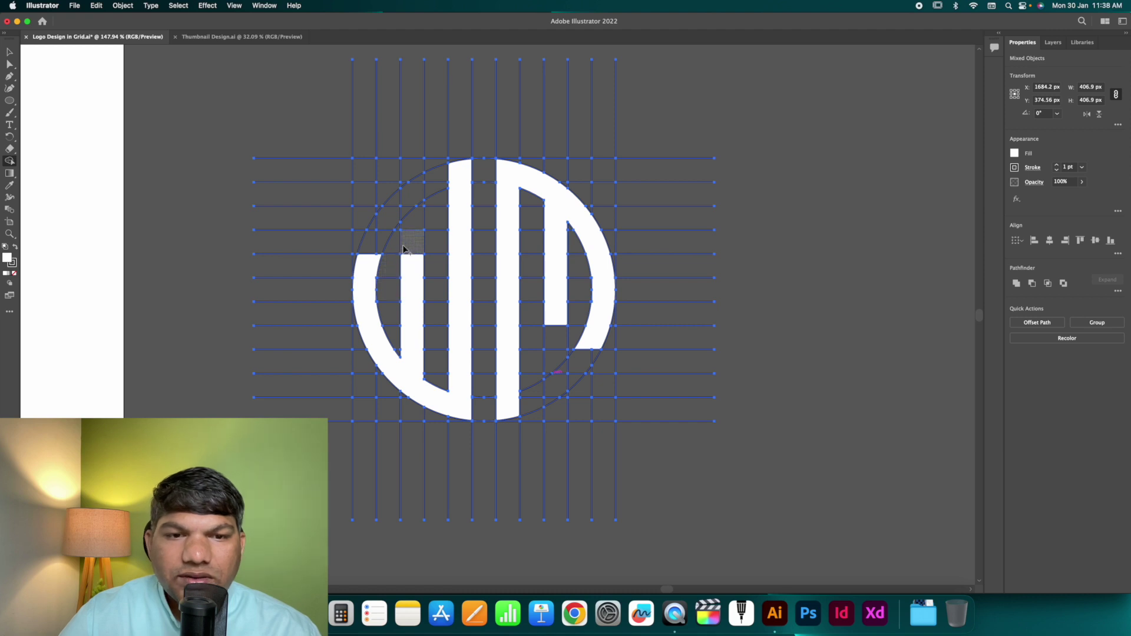
left_click_drag(410, 262, 413, 241)
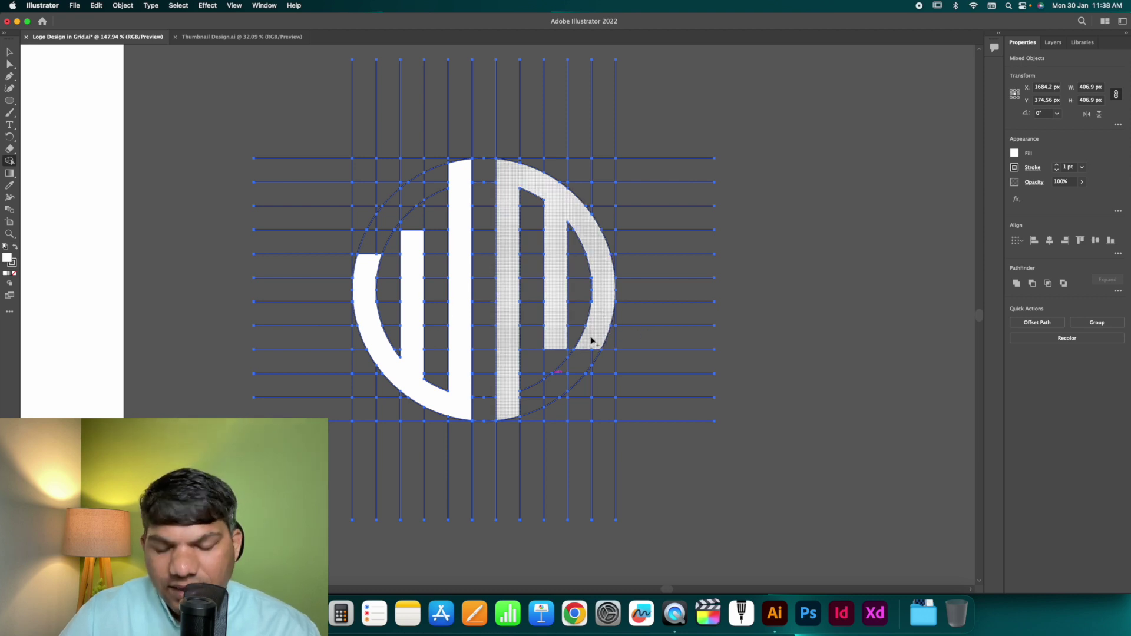
Step: Copy the horizontal line segment beside the right arc's end up one grid row so it crosses the white arc
key("a")
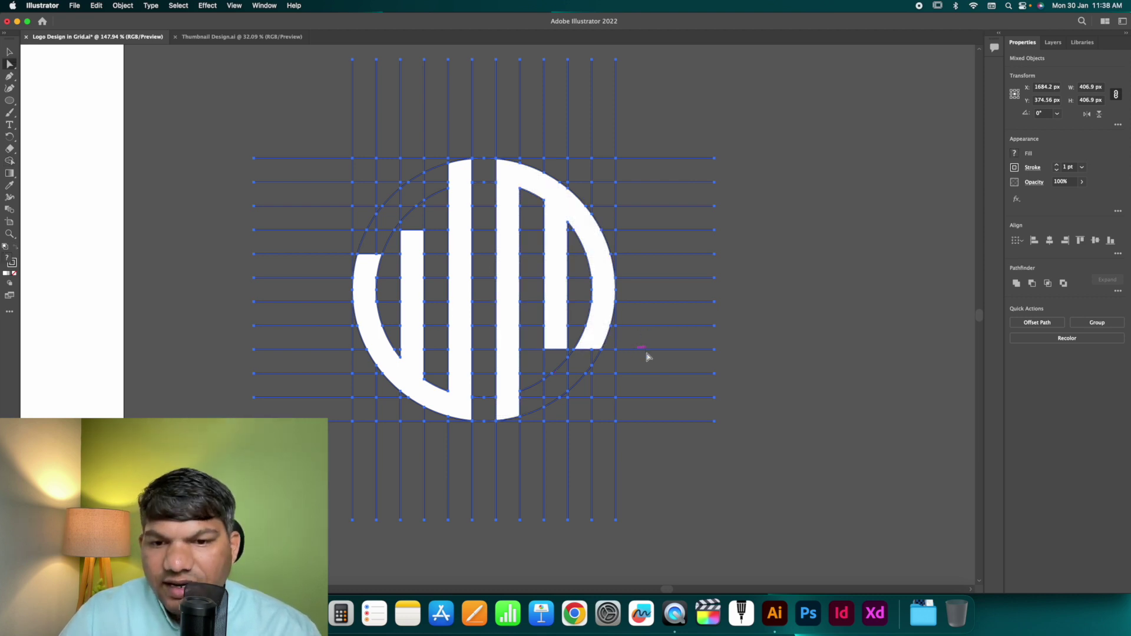
left_click(744, 352)
left_click(701, 350)
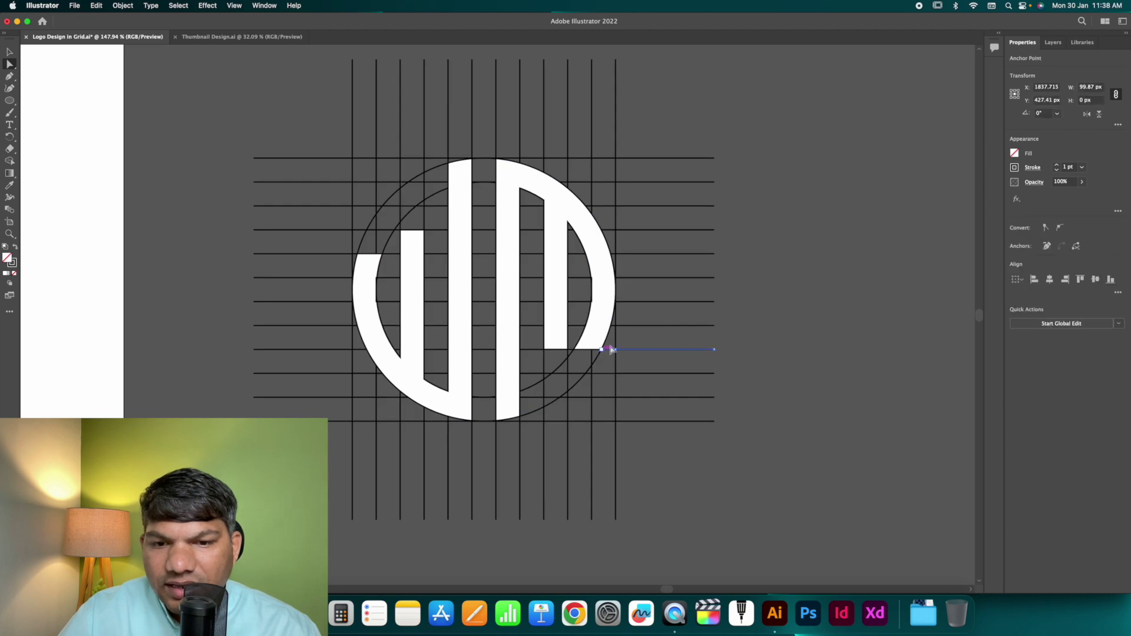
left_click_drag(612, 350, 577, 326)
left_click(744, 340)
key("v")
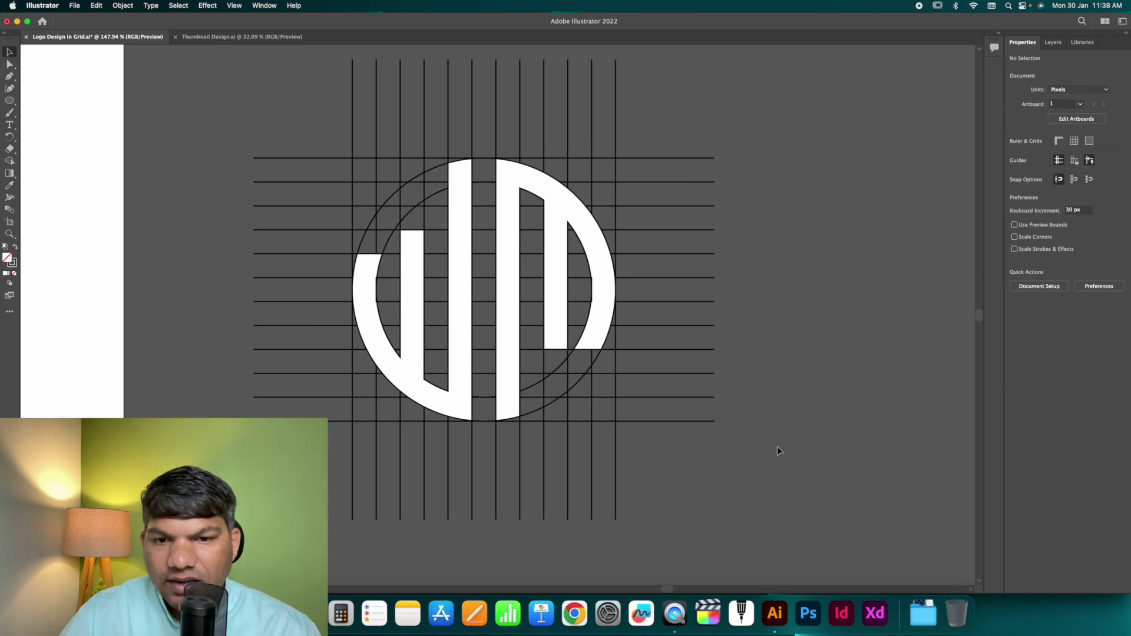
left_click(687, 326)
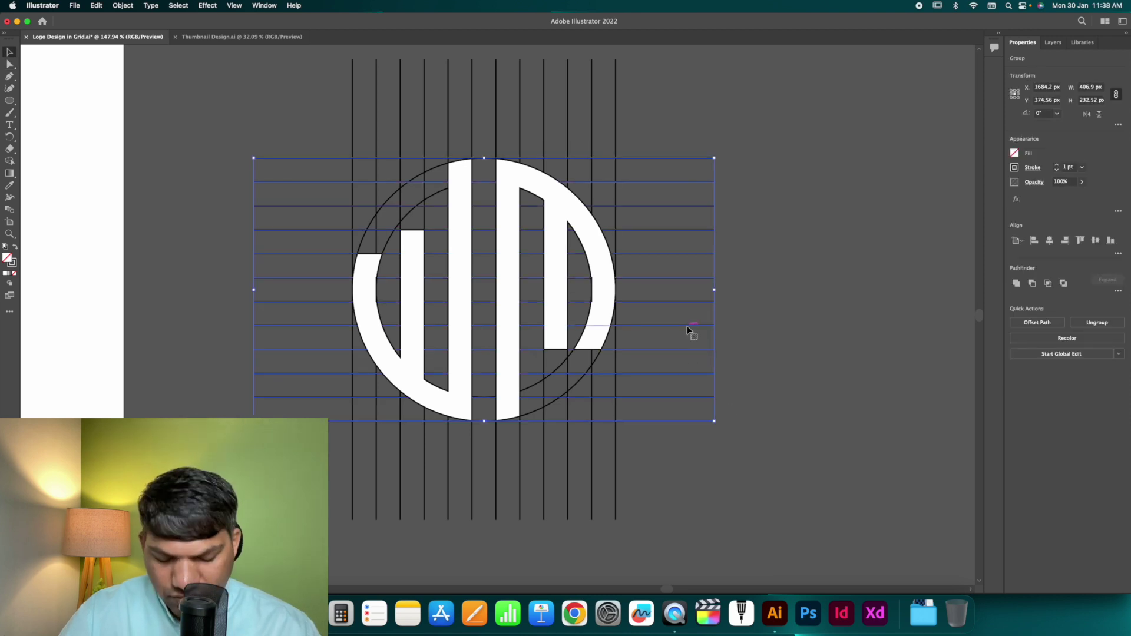
left_click(747, 328)
Step: Remove the end of the right arc below the added line with the Shape Builder, shortening it by one grid row
key("super+a")
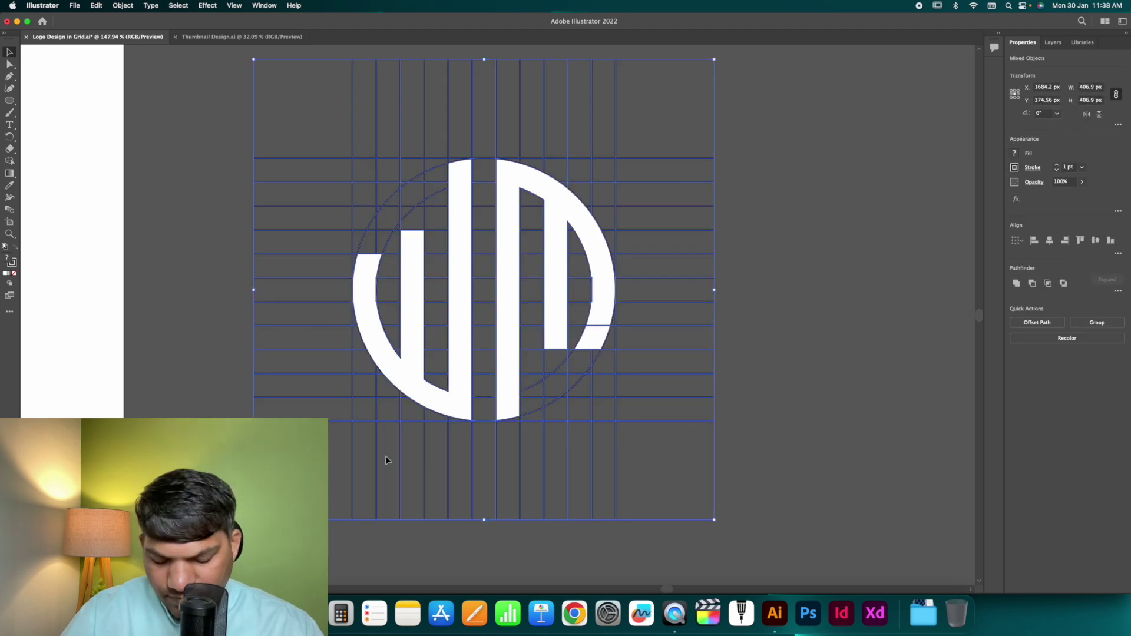
key("shift+m")
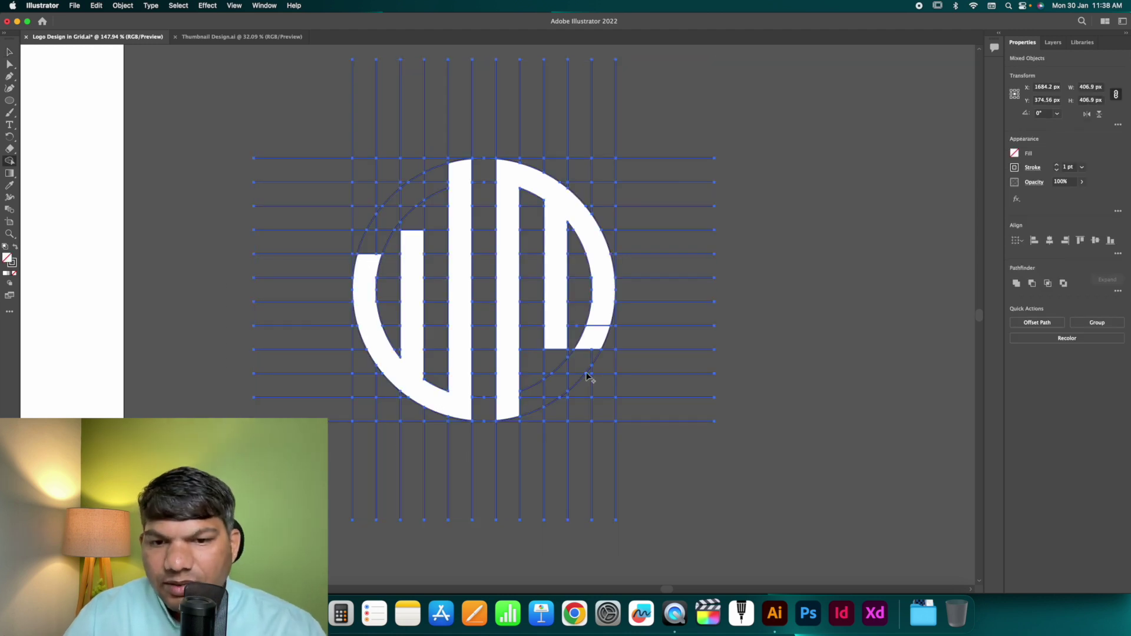
left_click(594, 337, "alt")
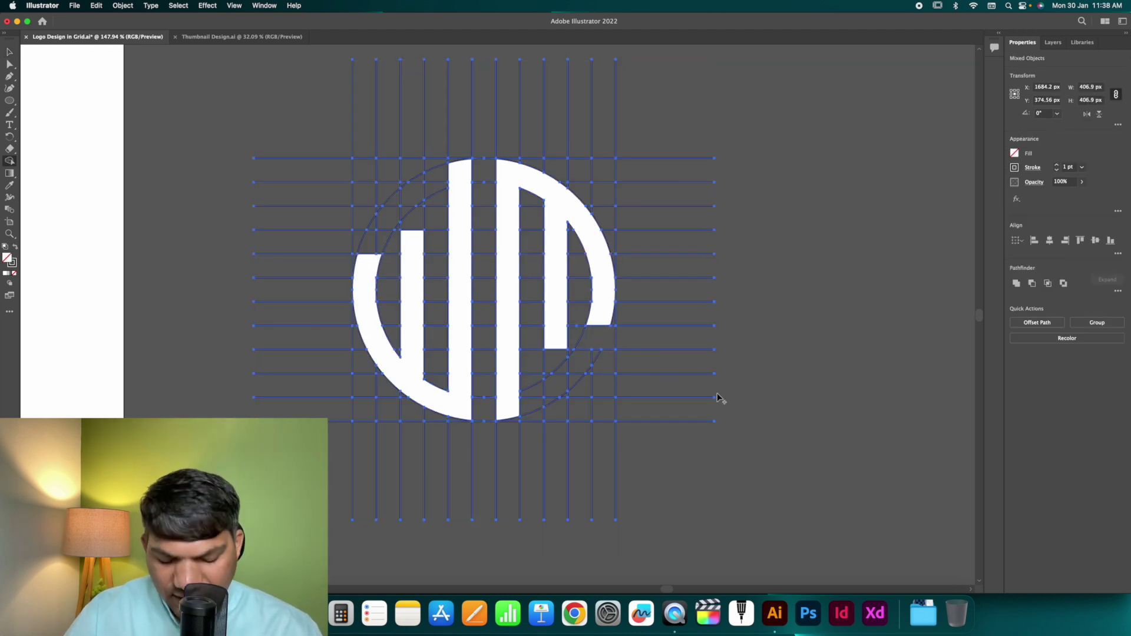
Step: Set the fill color to white for Shape Builder work on the right arc's inner edge
key("z")
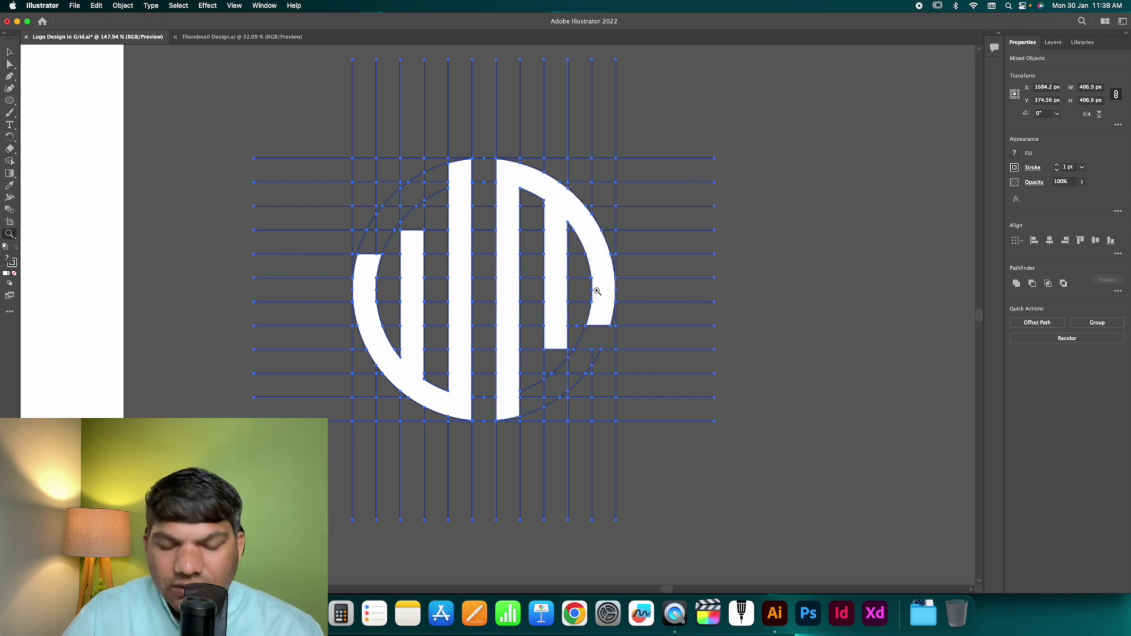
left_click_drag(597, 291, 772, 354)
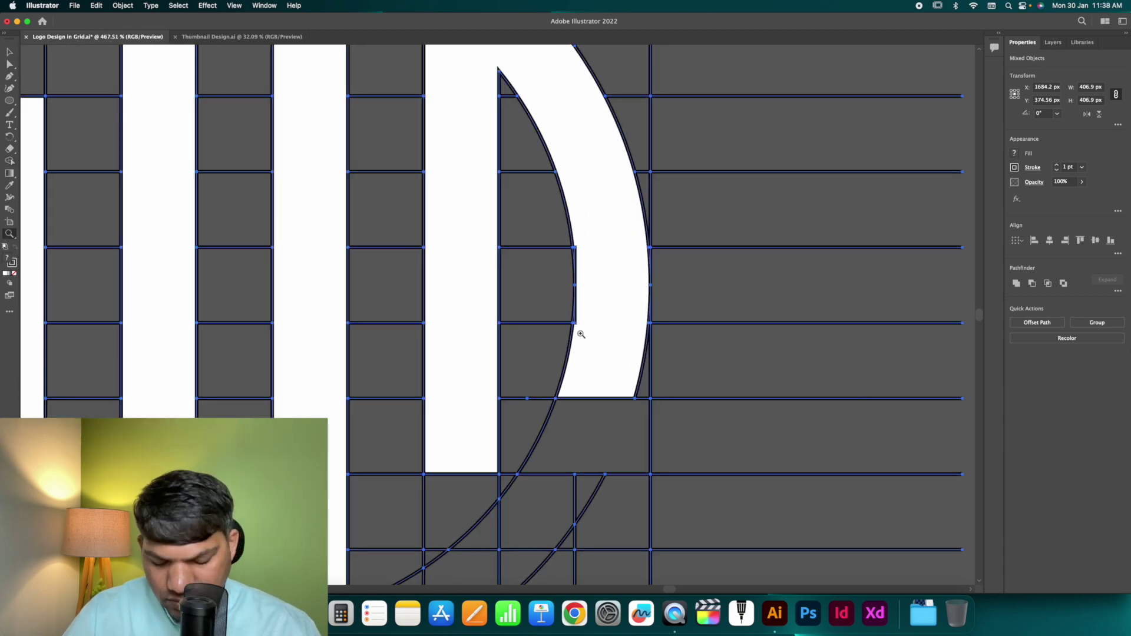
key("shift+m")
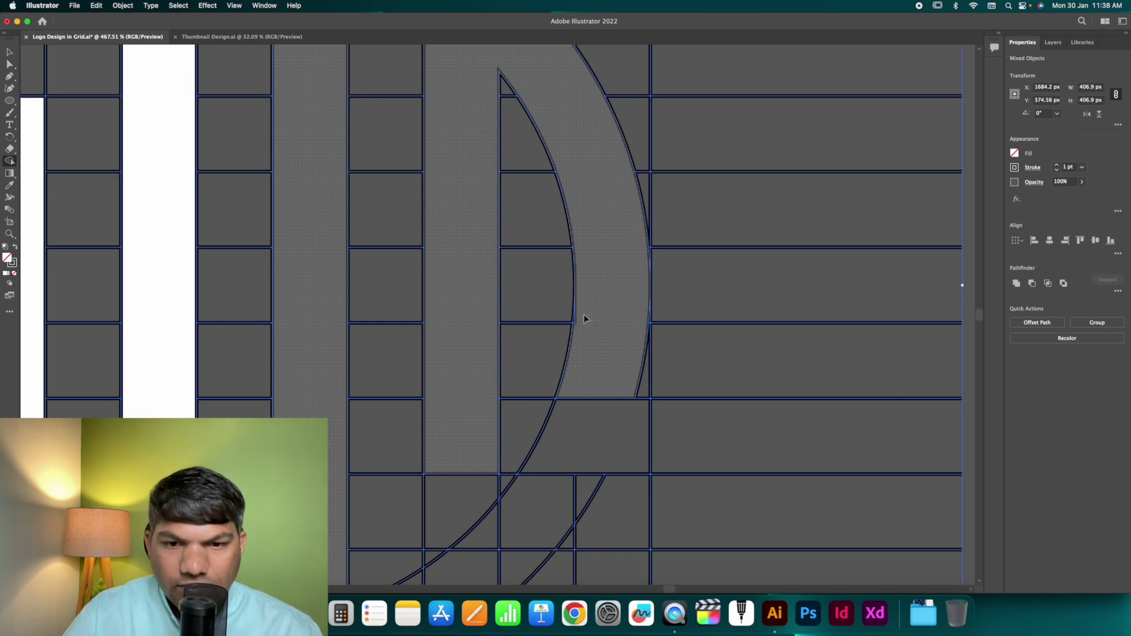
left_click(1015, 154)
left_click(917, 190)
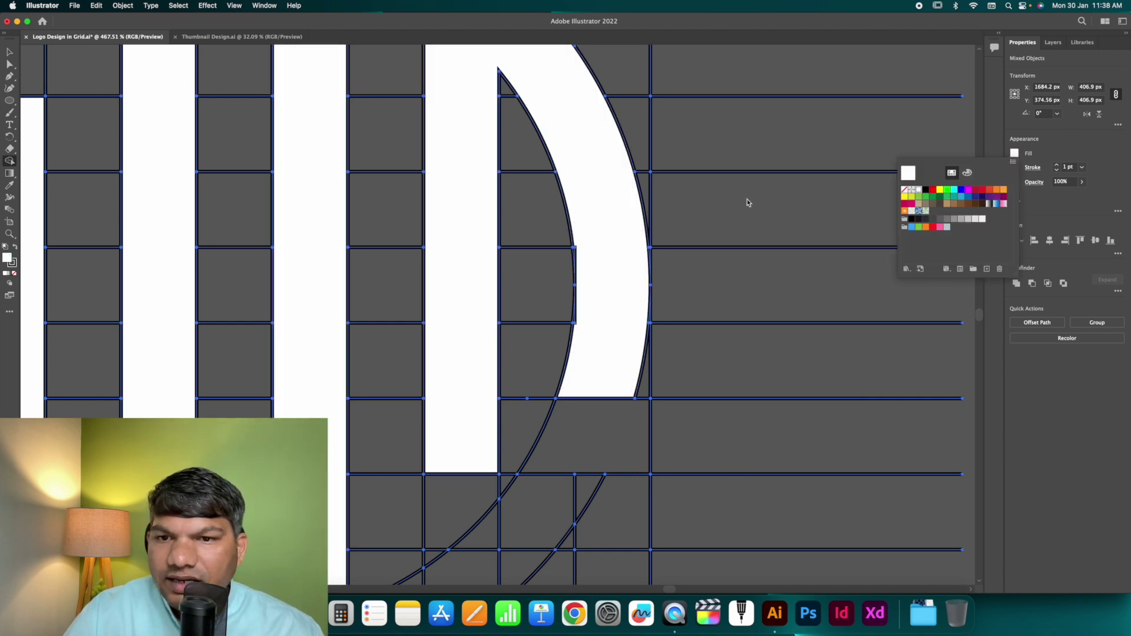
Step: Merge the thin slivers along the right arc's inner edge into the white arc with the Shape Builder and deselect the artwork
left_click(601, 212)
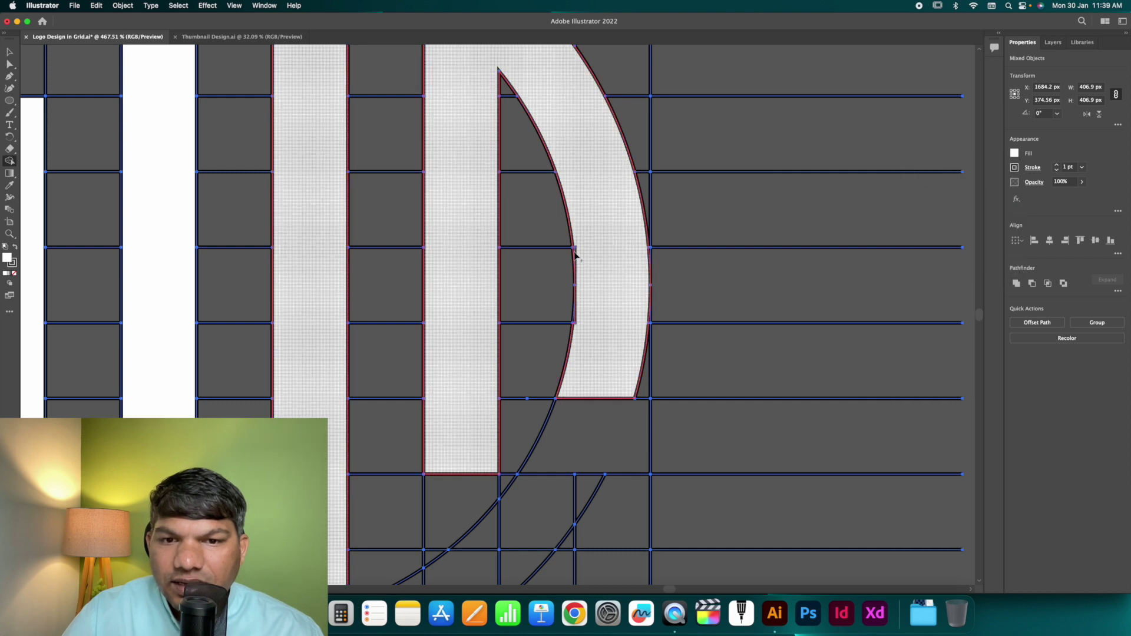
left_click_drag(575, 255, 585, 288)
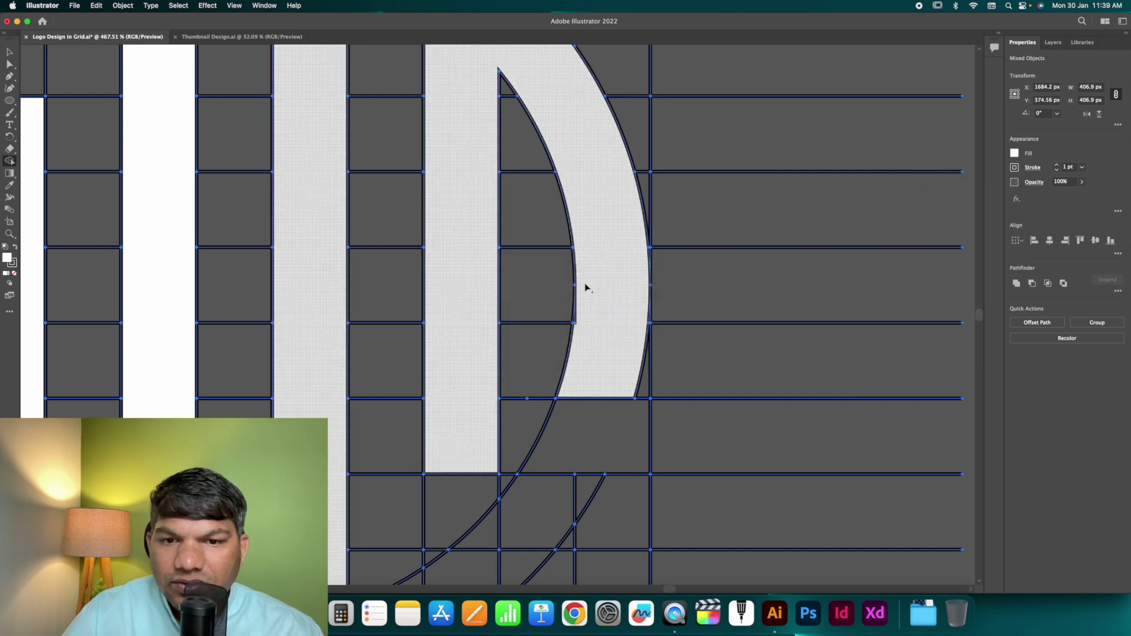
left_click(575, 326)
left_click_drag(460, 325, 634, 340)
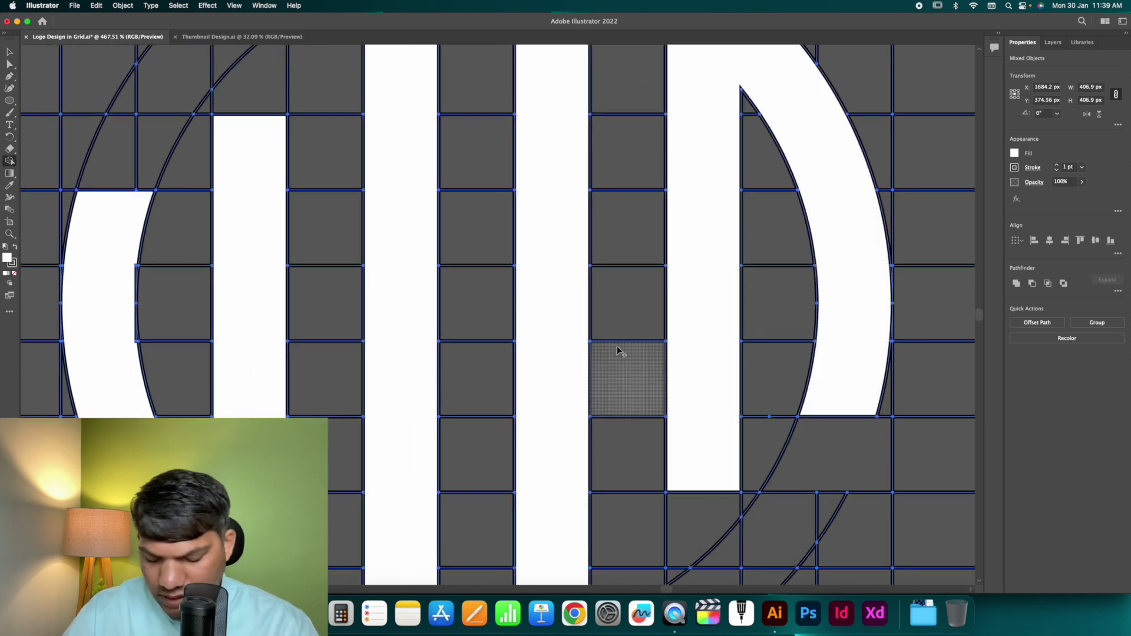
key("super+minus")
key("super+minus")
key("super+minus")
key("super+minus")
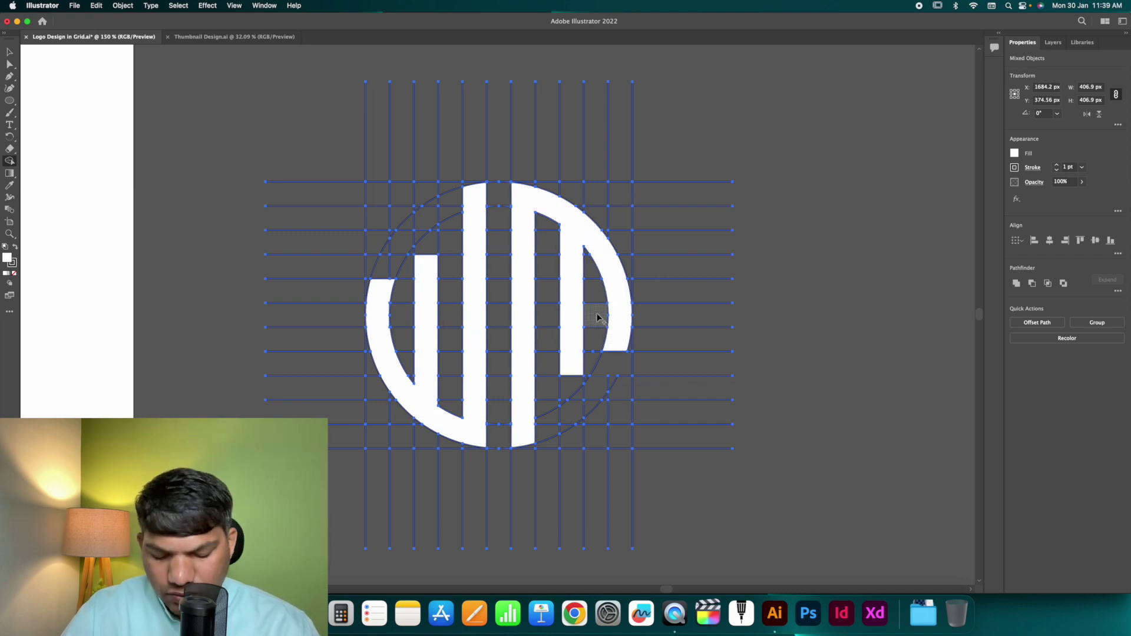
key("v")
left_click(766, 305)
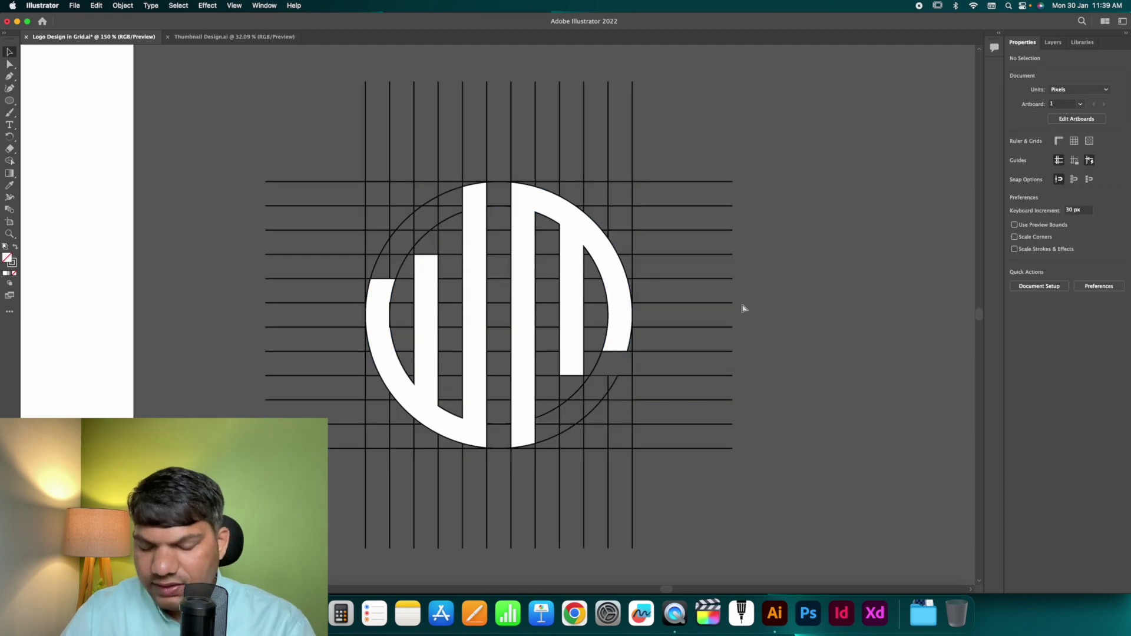
Step: Ungroup the horizontal and vertical construction lines around the white WM mark
key("super+minus")
key("super+minus")
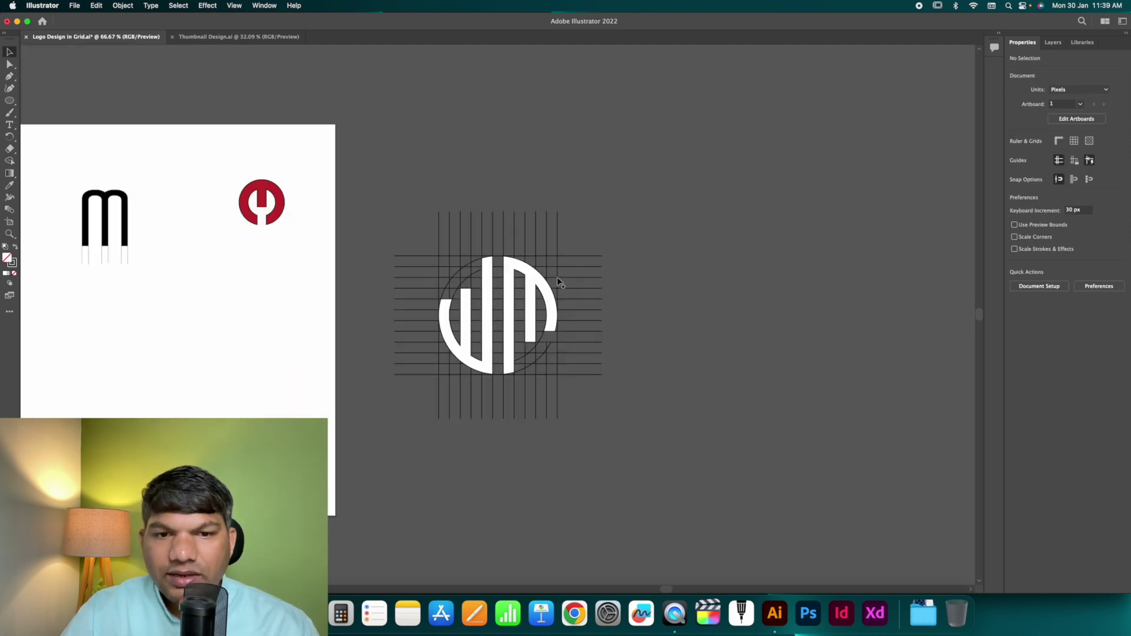
left_click(583, 288)
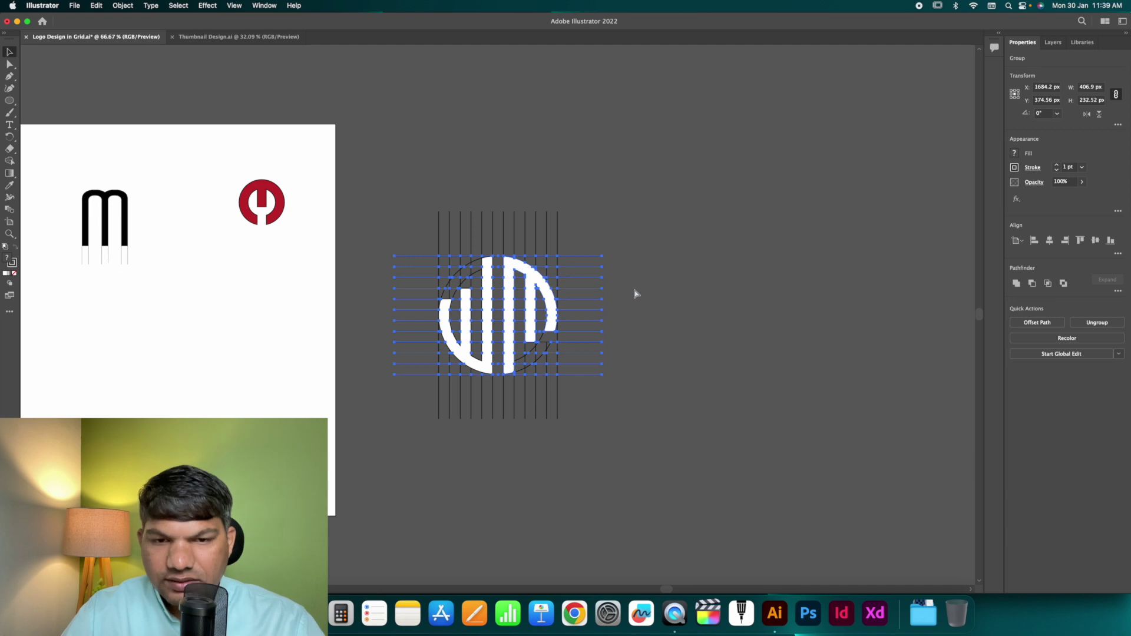
key("super+shift+g")
left_click(459, 390, "shift")
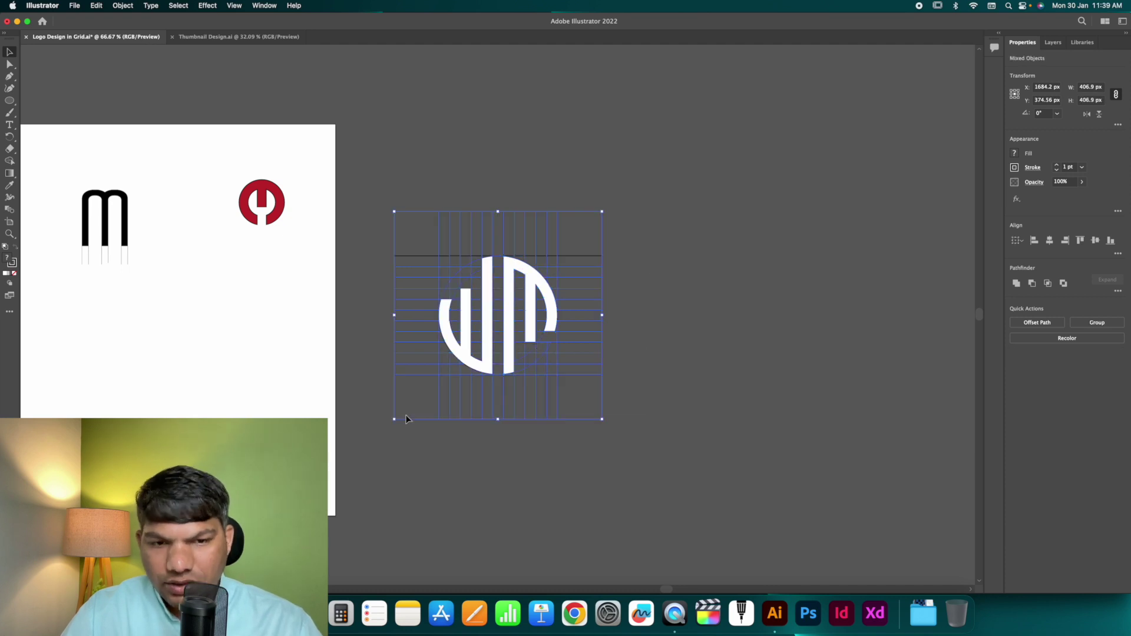
left_click(633, 397)
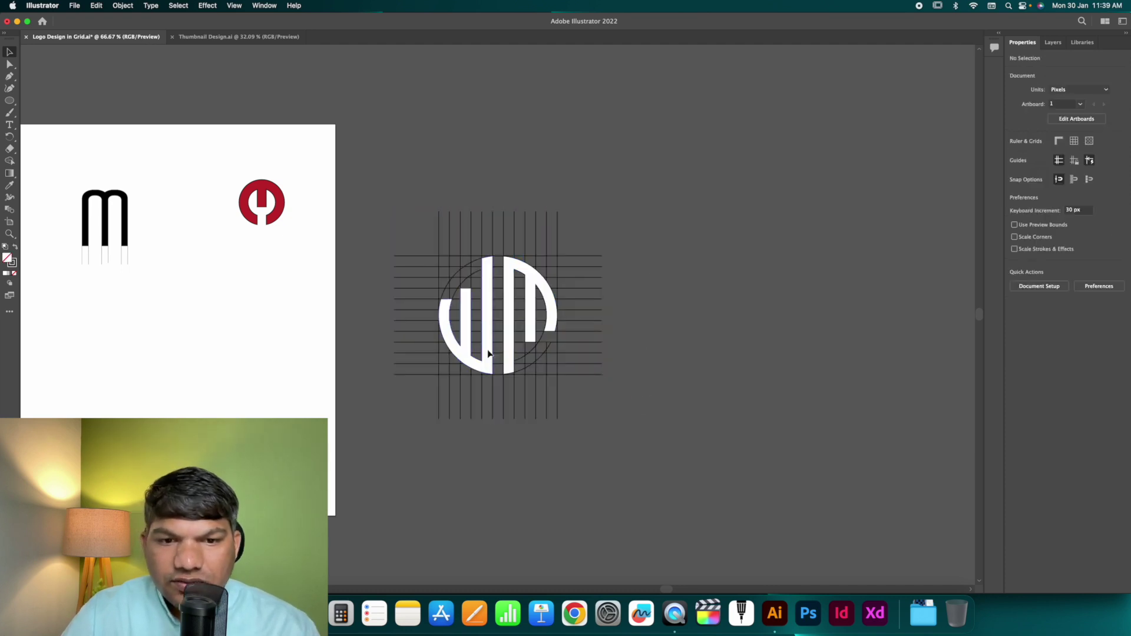
Step: Move both halves of the white WM mark out of the grid onto empty canvas and delete the leftover construction lines
left_click(489, 354)
left_click(506, 356, "shift")
left_click_drag(506, 356, 774, 358)
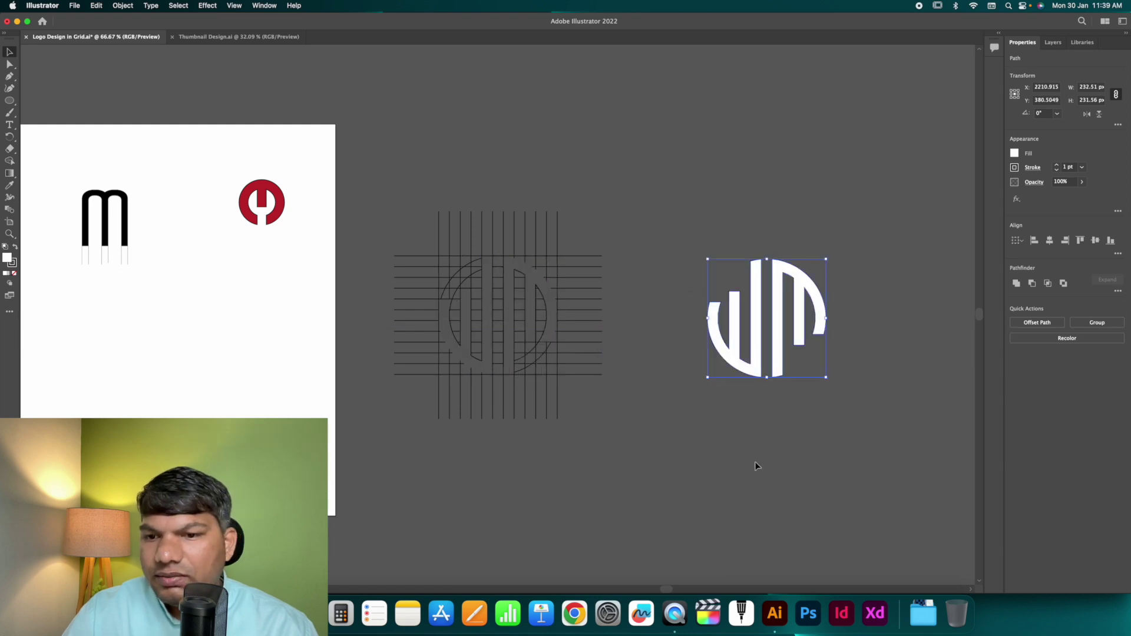
left_click(468, 245)
left_click_drag(489, 289, 648, 451)
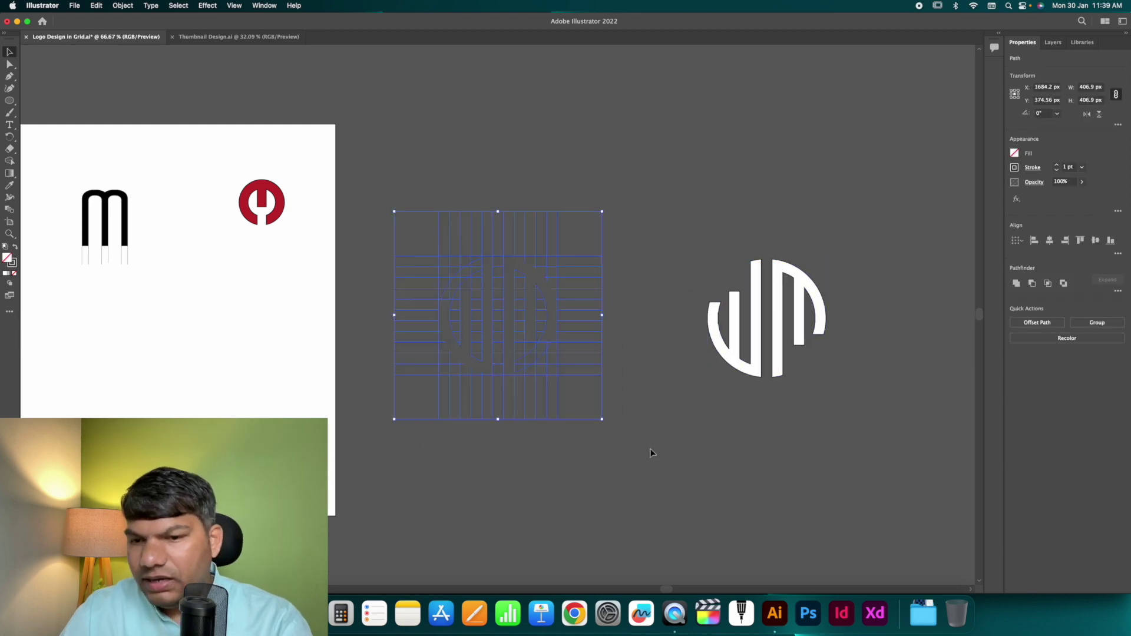
key("Delete")
Step: Recolor the WM mark with the dark red sampled from the round m logo and place it below that logo on the artboard
left_click_drag(858, 395, 813, 359)
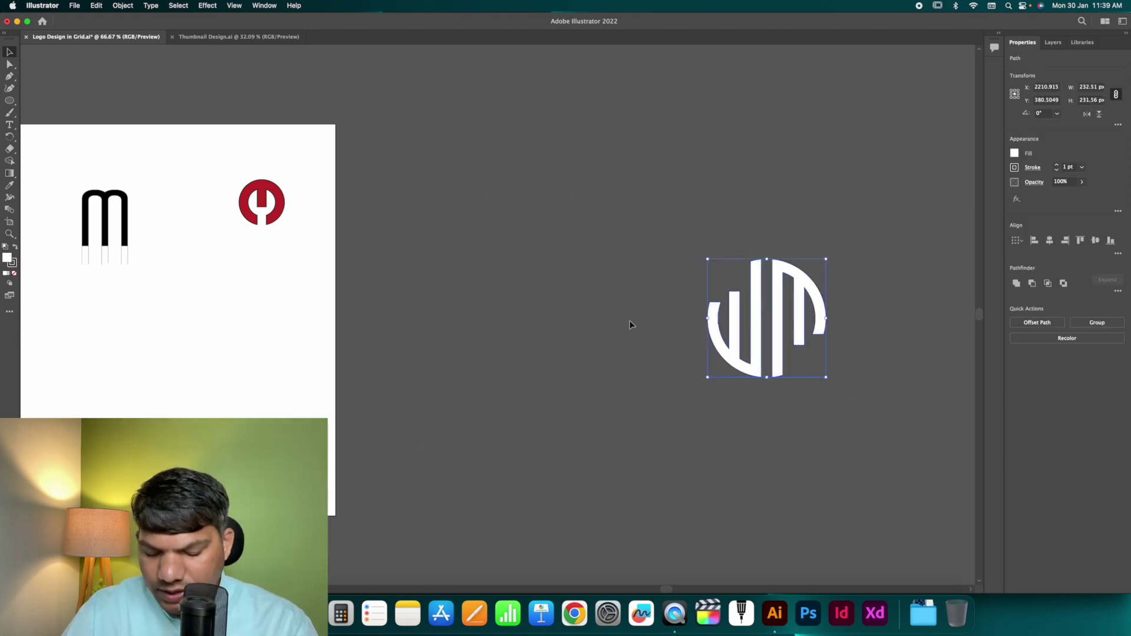
key("i")
left_click(283, 199)
key("v")
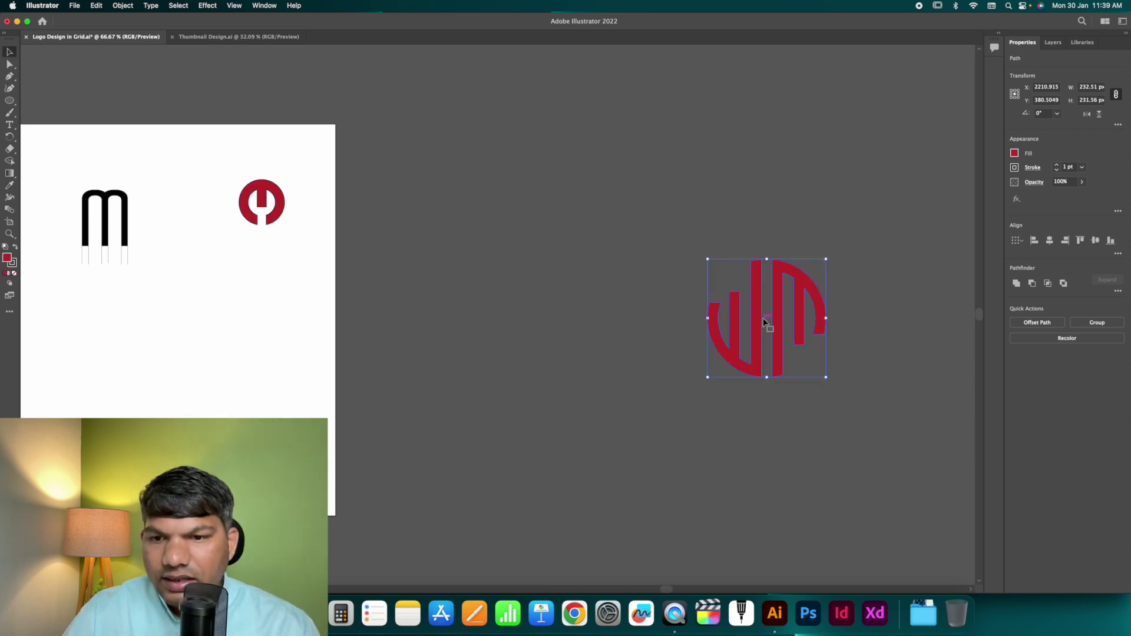
left_click_drag(761, 325, 246, 353)
left_click(443, 329)
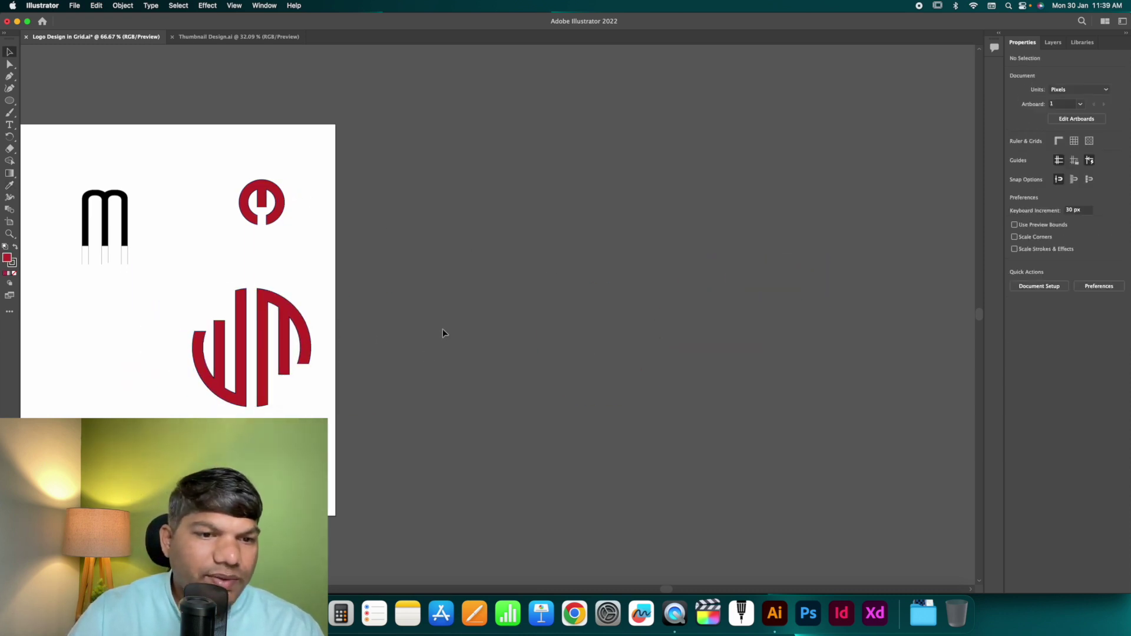
Step: Remove the stroke from both dark red logos on the artboard
left_click_drag(207, 169, 412, 424)
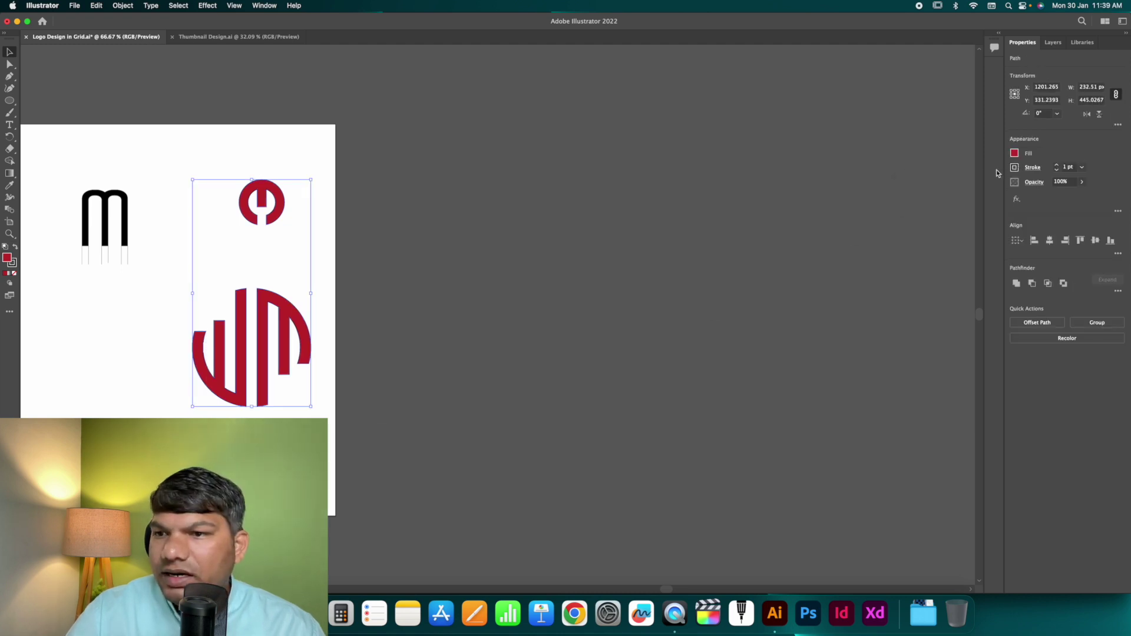
left_click(1014, 168)
left_click(904, 205)
left_click(630, 193)
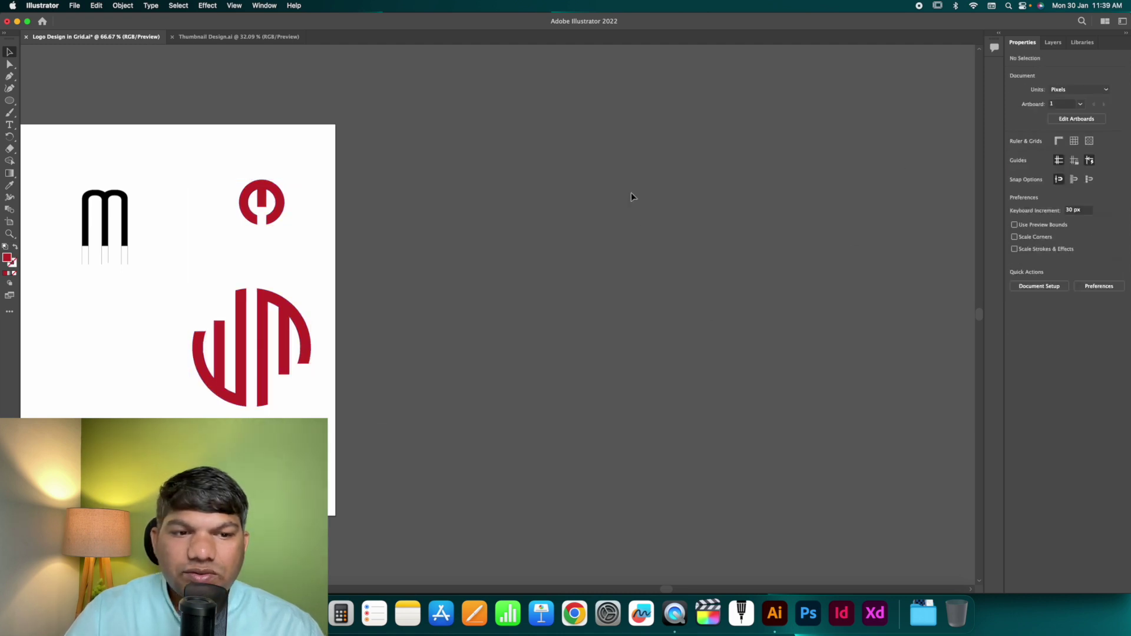
left_click_drag(336, 310, 440, 241)
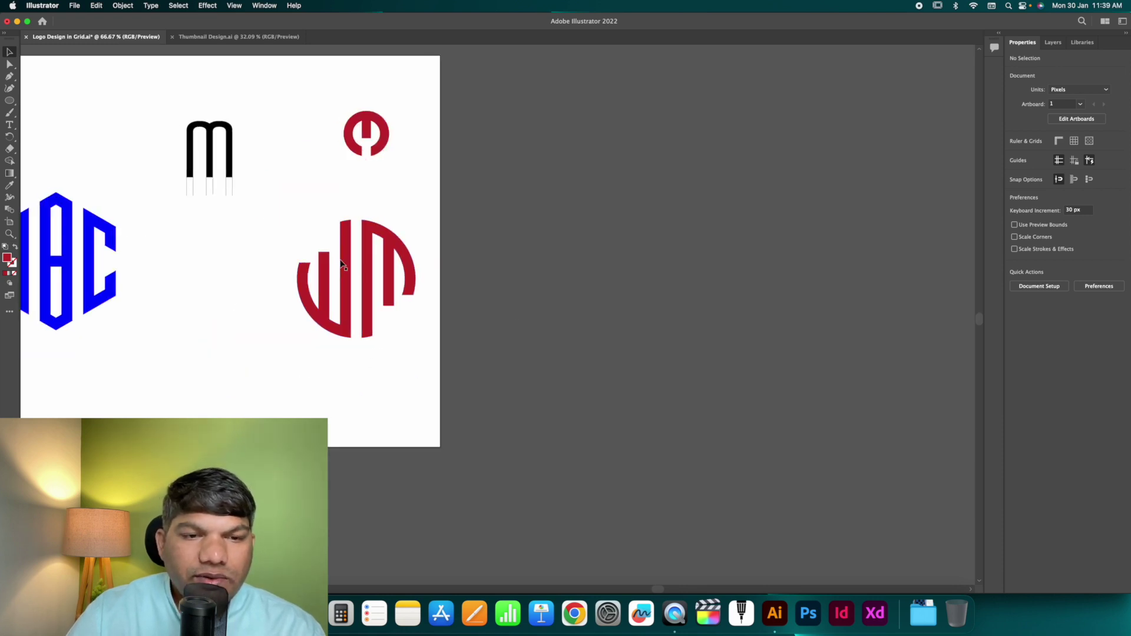
left_click_drag(341, 263, 338, 325)
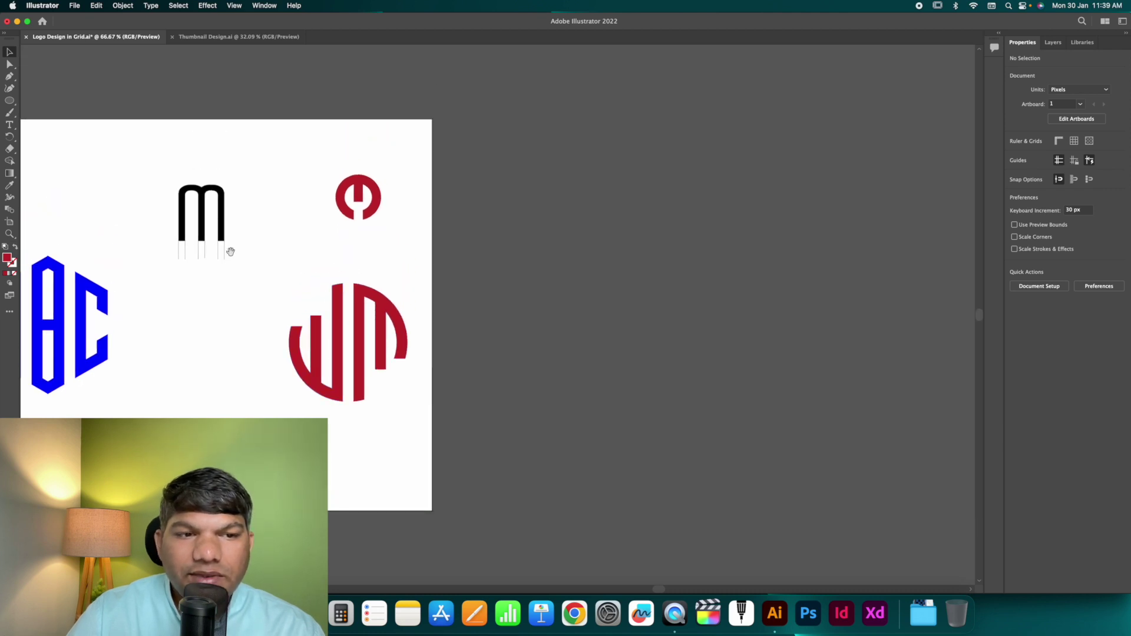
left_click_drag(231, 252, 567, 296)
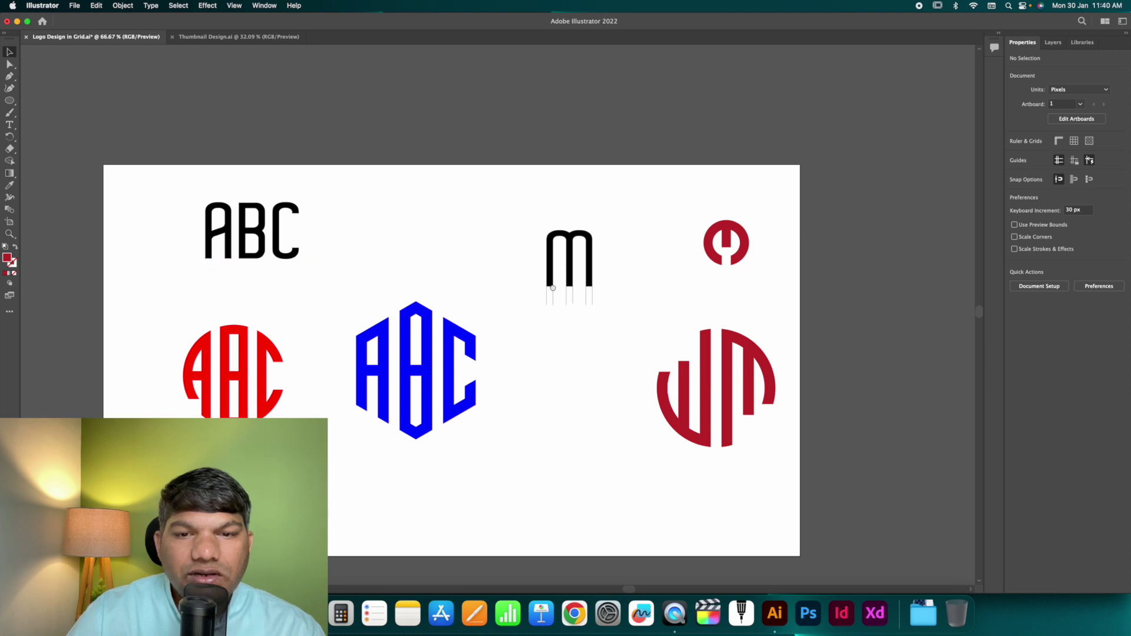
left_click_drag(553, 288, 191, 259)
left_click_drag(422, 298, 352, 280)
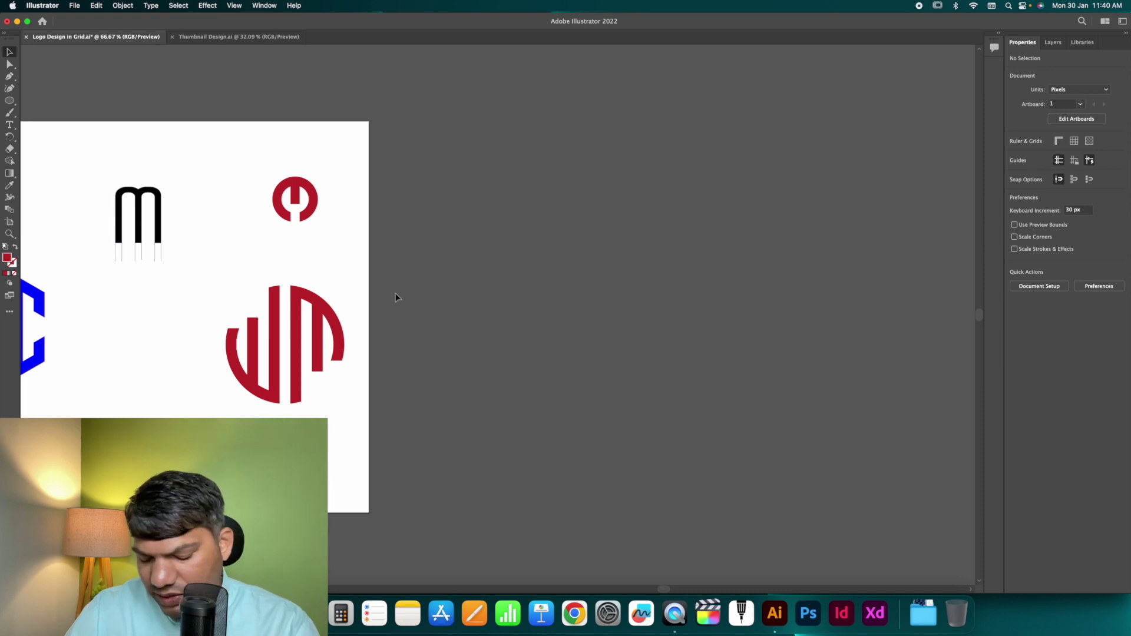
Step: Draw a vertical line about 351 px long on the canvas beside the artboard and give it the default fill and stroke
key("p")
left_click(505, 187)
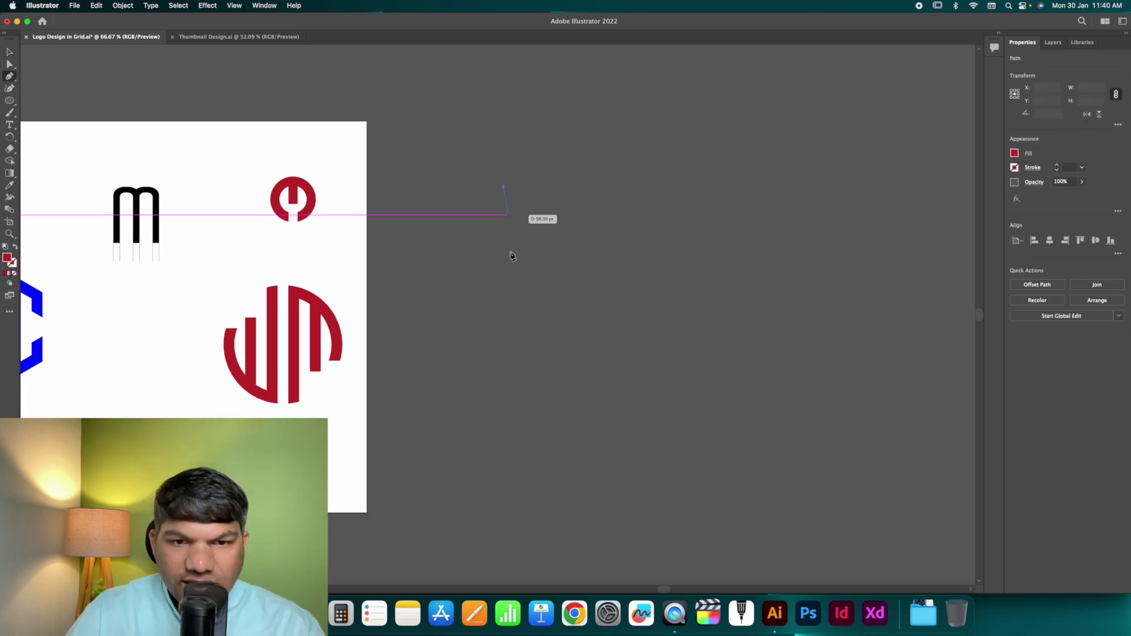
left_click(505, 365)
key("v")
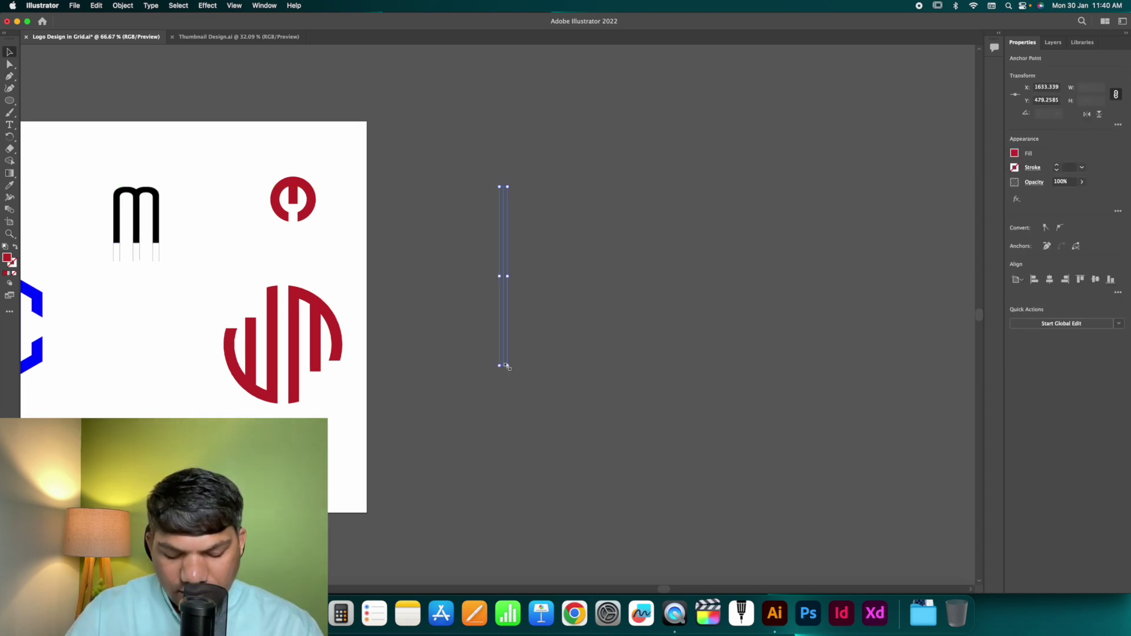
key("d")
left_click(526, 296)
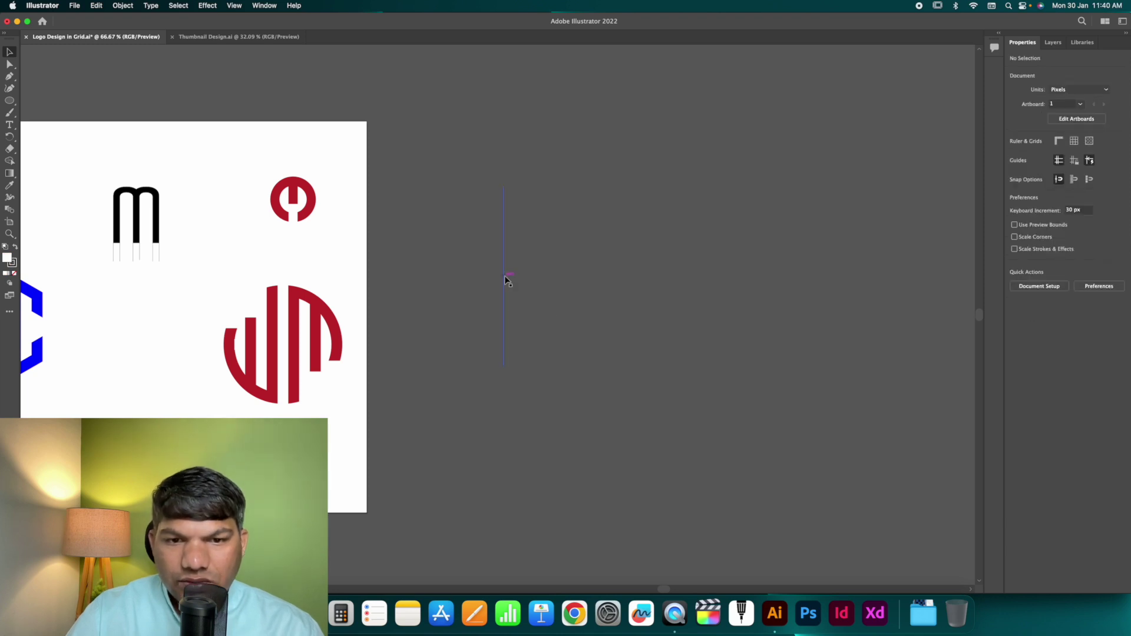
Step: Duplicate the vertical line sideways at equal spacing to make ten lines spanning about 187 px
left_click(504, 275)
left_click_drag(504, 276, 515, 276)
key("super+d")
key("super+d")
key("super+d")
key("super+d")
key("super+d")
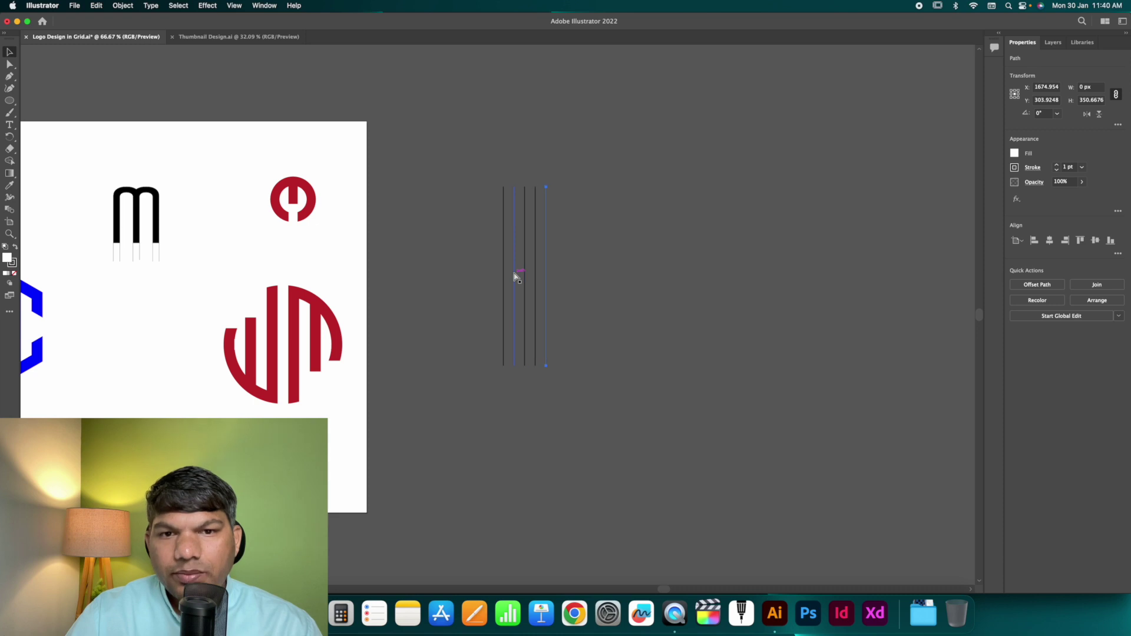
key("super+d")
key("super+d")
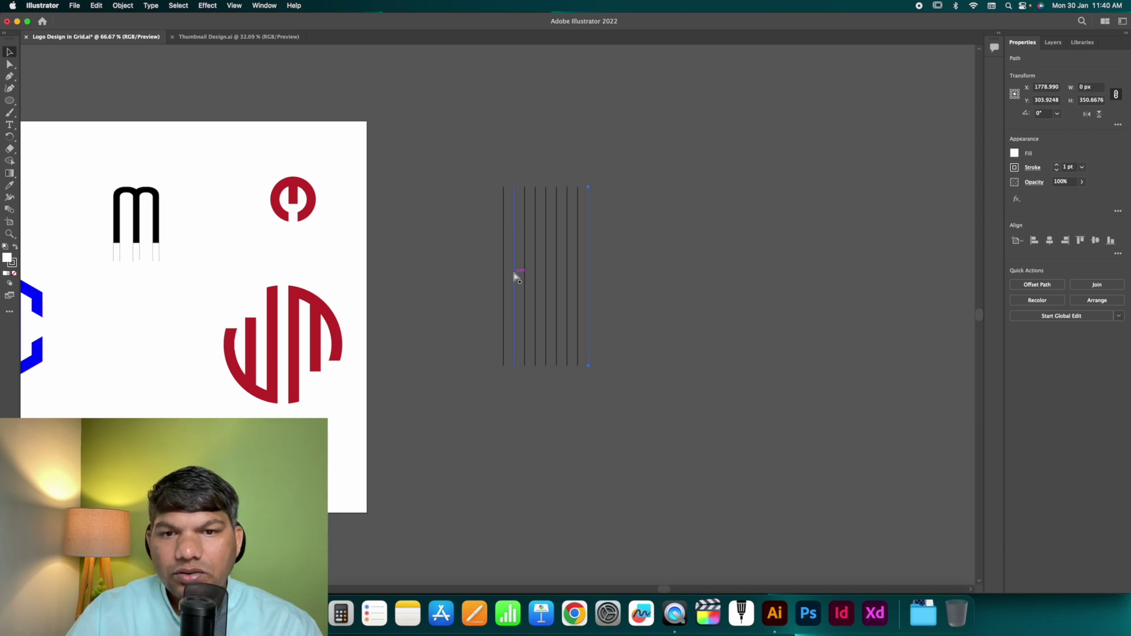
Step: Rotate a copy of the ten vertical lines by 90° to complete a square construction grid
left_click_drag(479, 240, 648, 289)
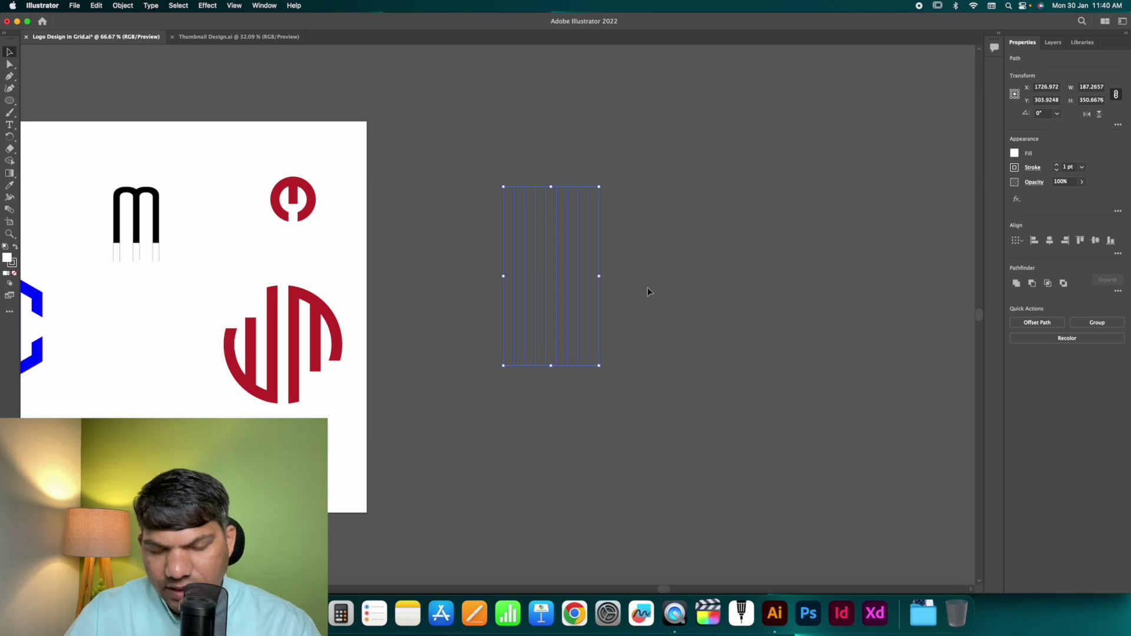
key("r")
left_click_drag(642, 237, 672, 396)
key("v")
left_click(677, 356)
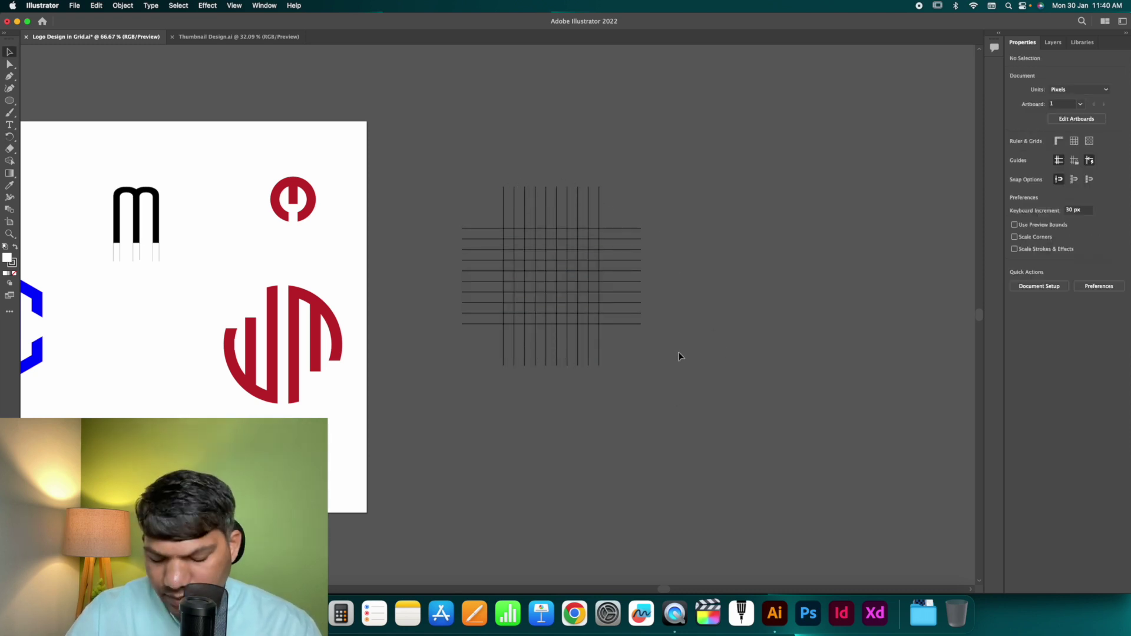
Step: Draw a circle about 187 px wide touching the grid's outermost lines and remove its fill
key("l")
left_click_drag(504, 228, 600, 289)
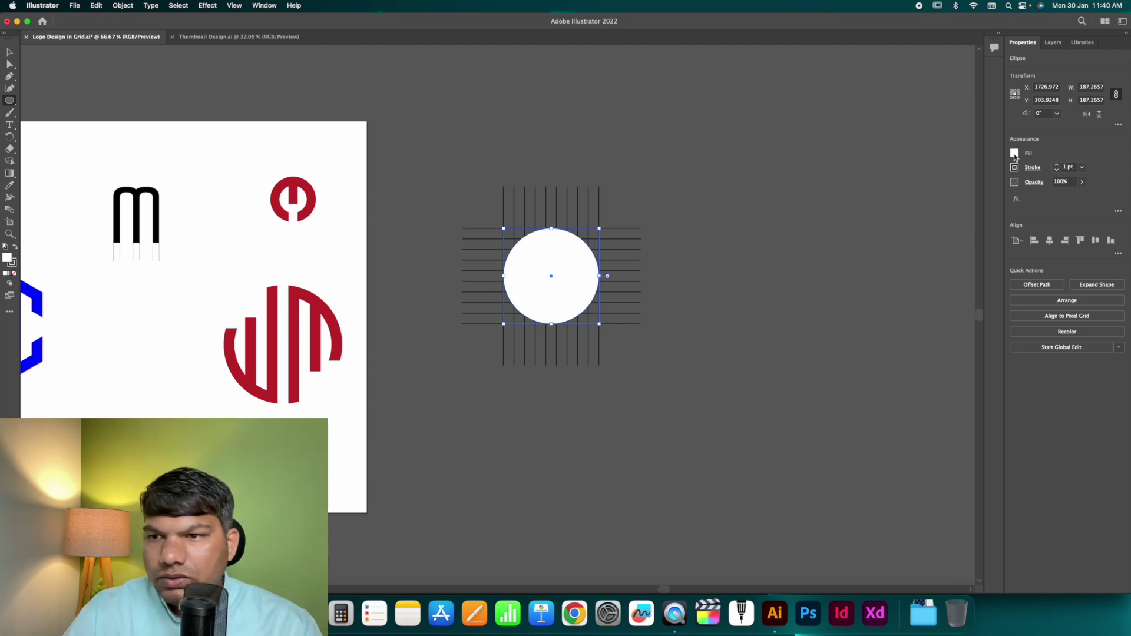
key("slash")
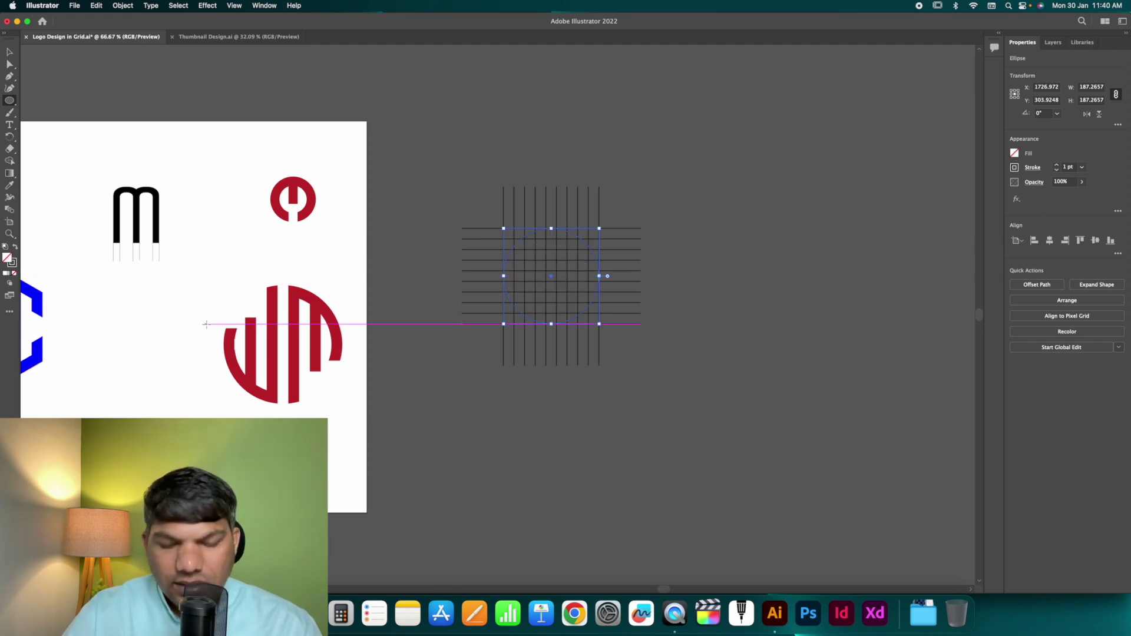
key("v")
left_click(557, 401)
Step: Create a copy of the circle scaled to about 146 px, inset one grid cell on every side
key("z")
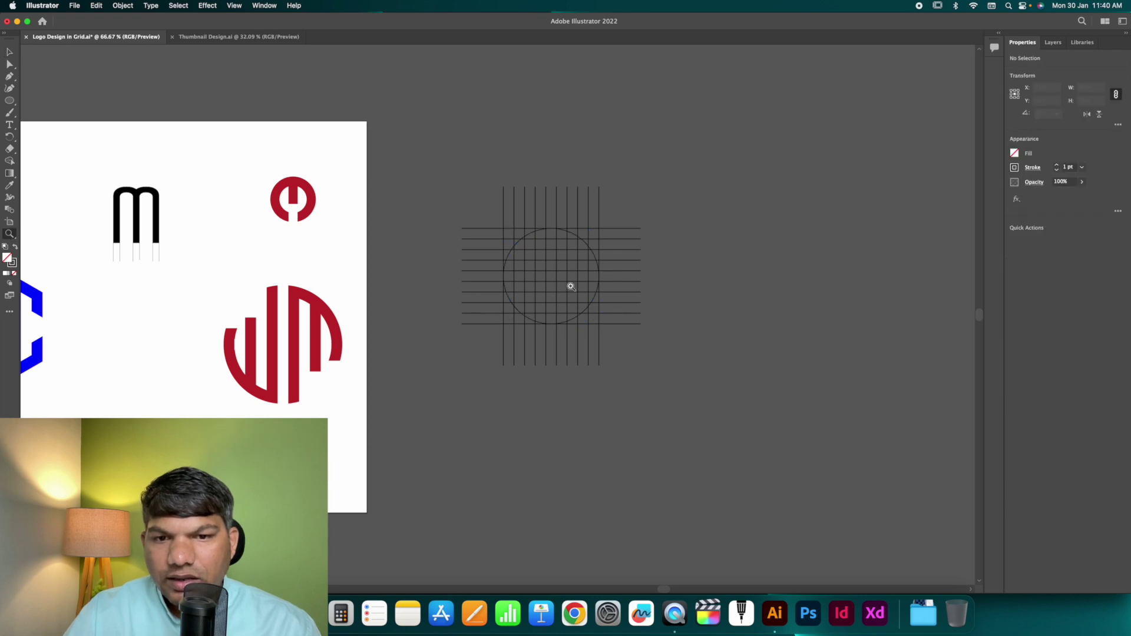
left_click_drag(571, 286, 732, 387)
key("v")
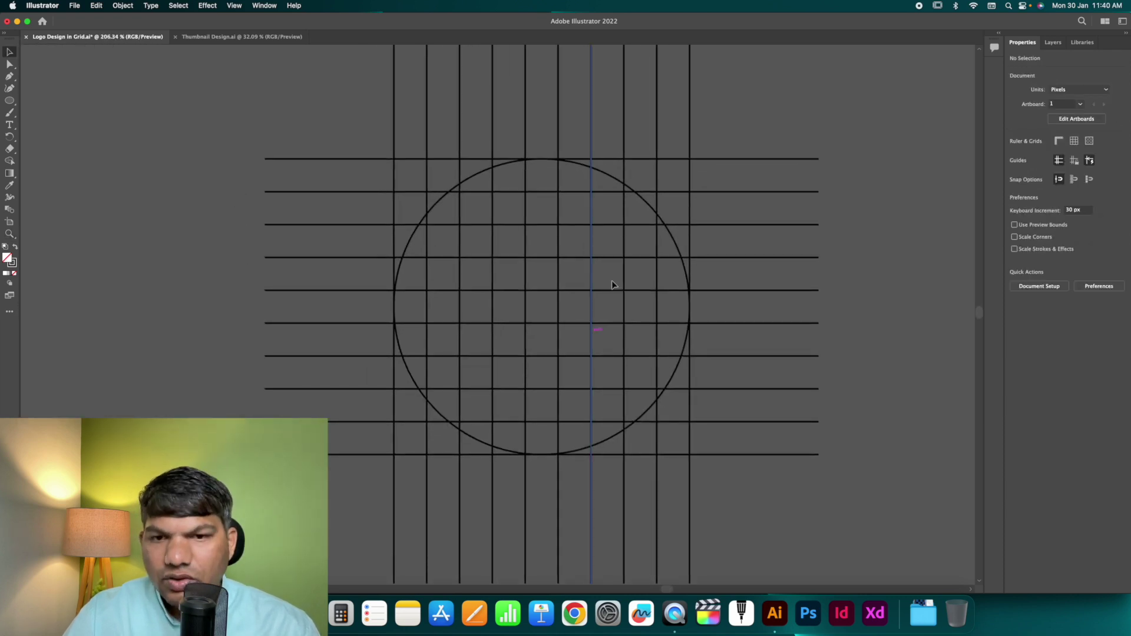
left_click(647, 206)
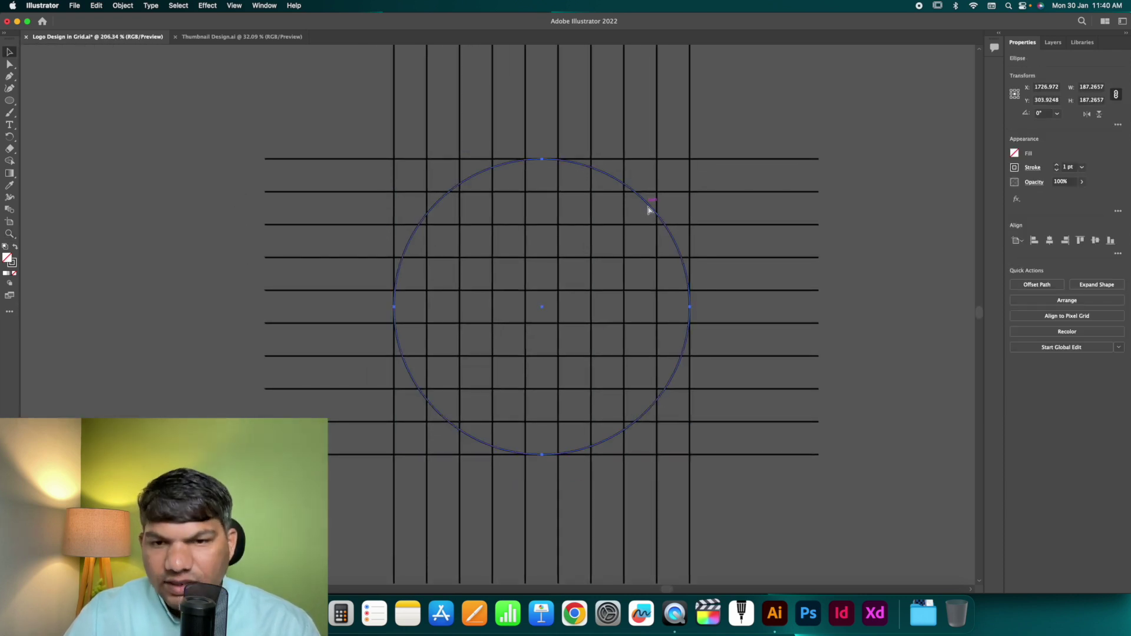
left_click_drag(689, 158, 657, 191)
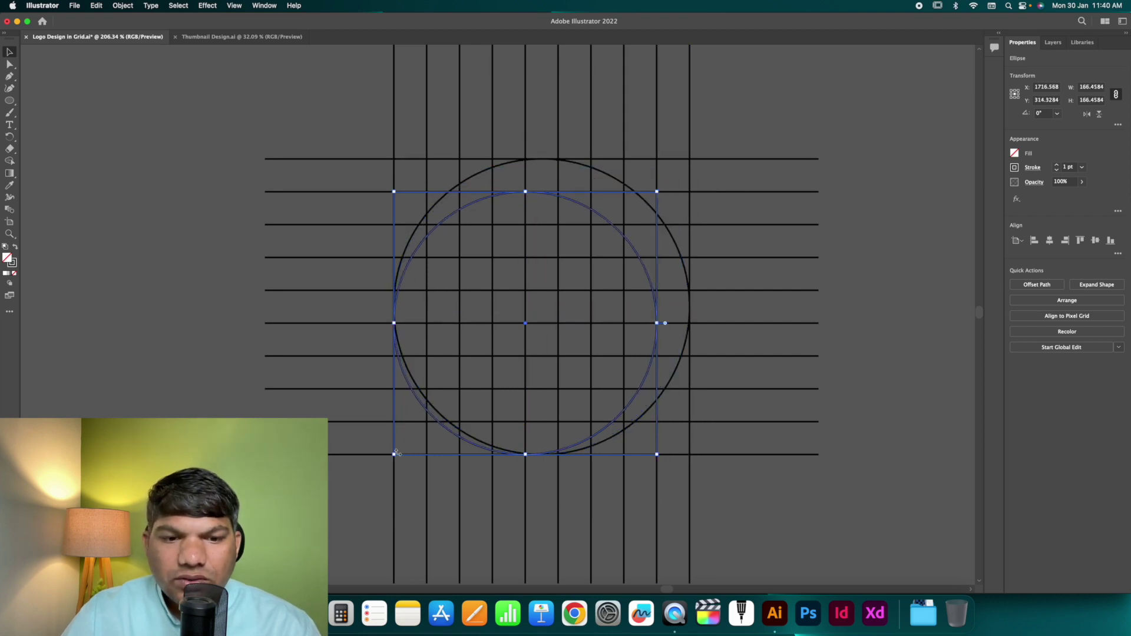
left_click_drag(396, 453, 404, 421)
key("super+minus")
key("super+minus")
key("super+minus")
key("super+minus")
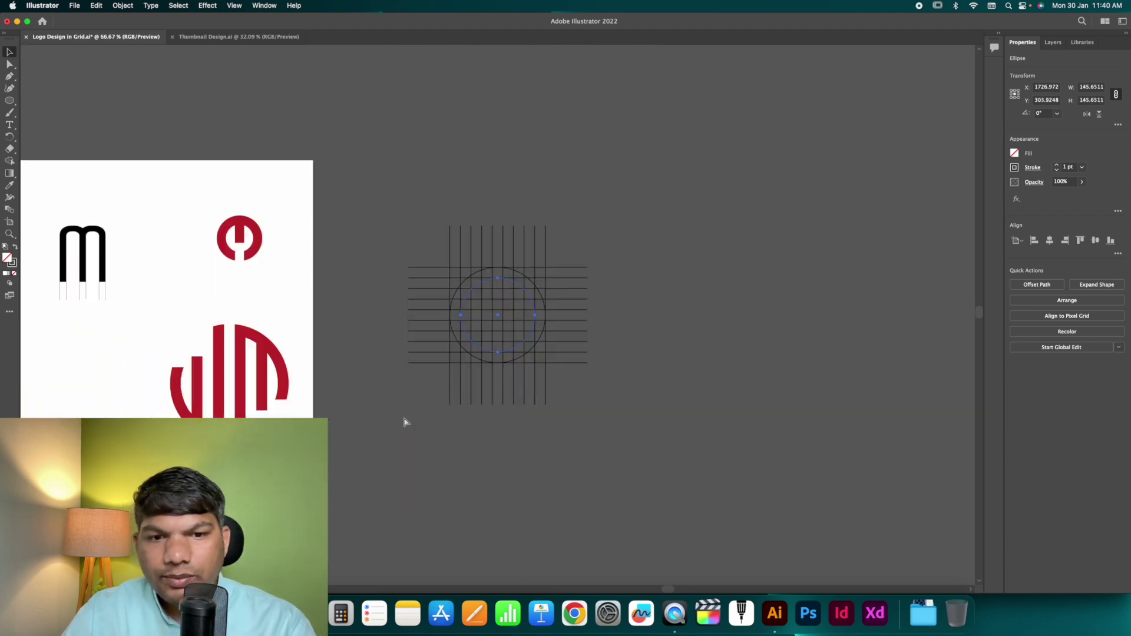
scroll(498, 377, "down", 2)
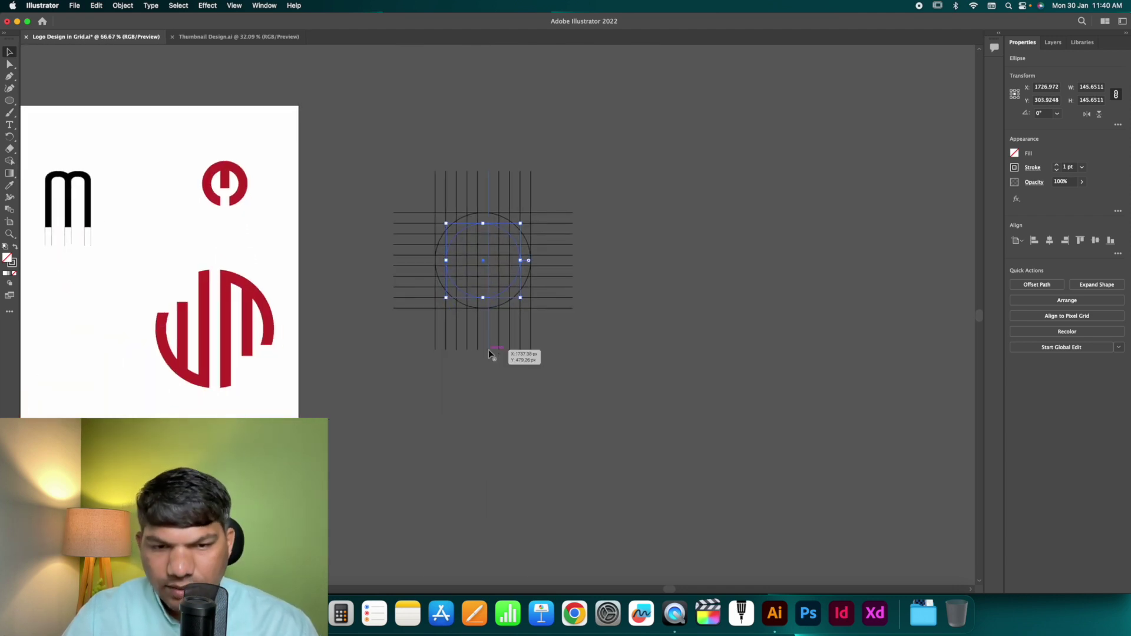
Step: Merge the grid regions inside the two circles into a letter M and a letter A with the Shape Builder
left_click(635, 329)
scroll(571, 265, "right", 1)
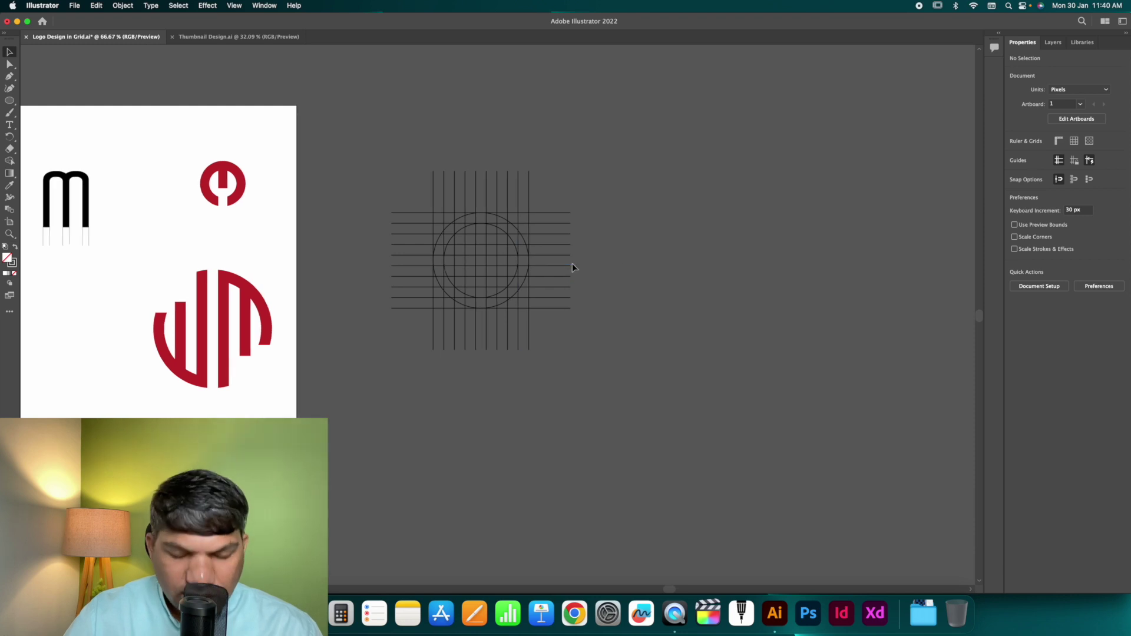
key("z")
left_click_drag(410, 186, 513, 250)
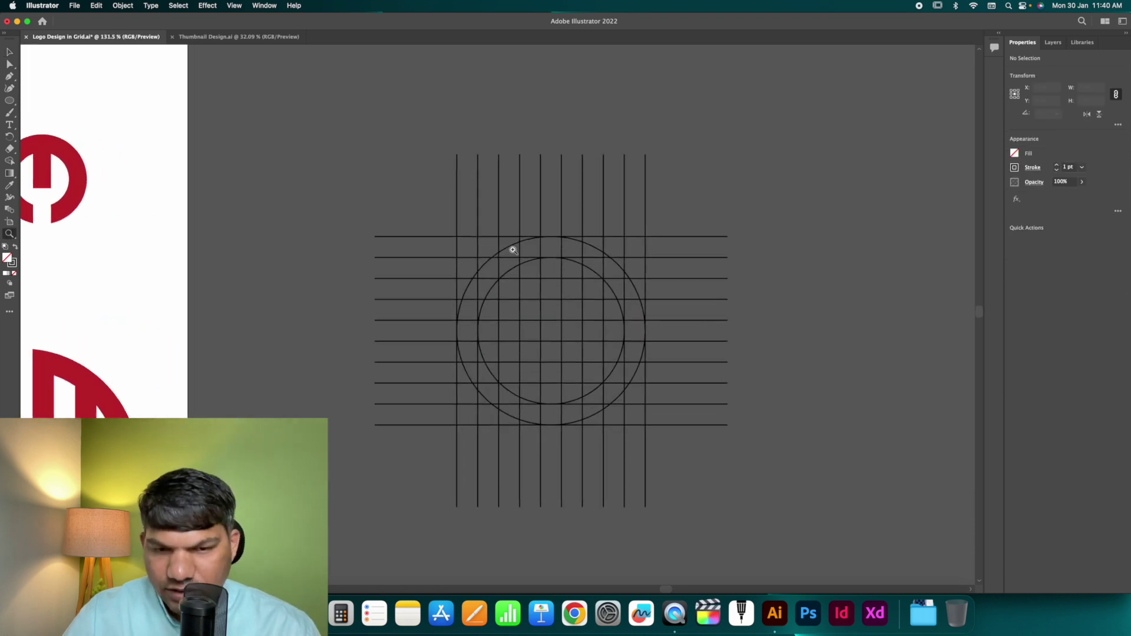
key("v")
scroll(518, 255, "down", 2)
scroll(518, 254, "right", 2)
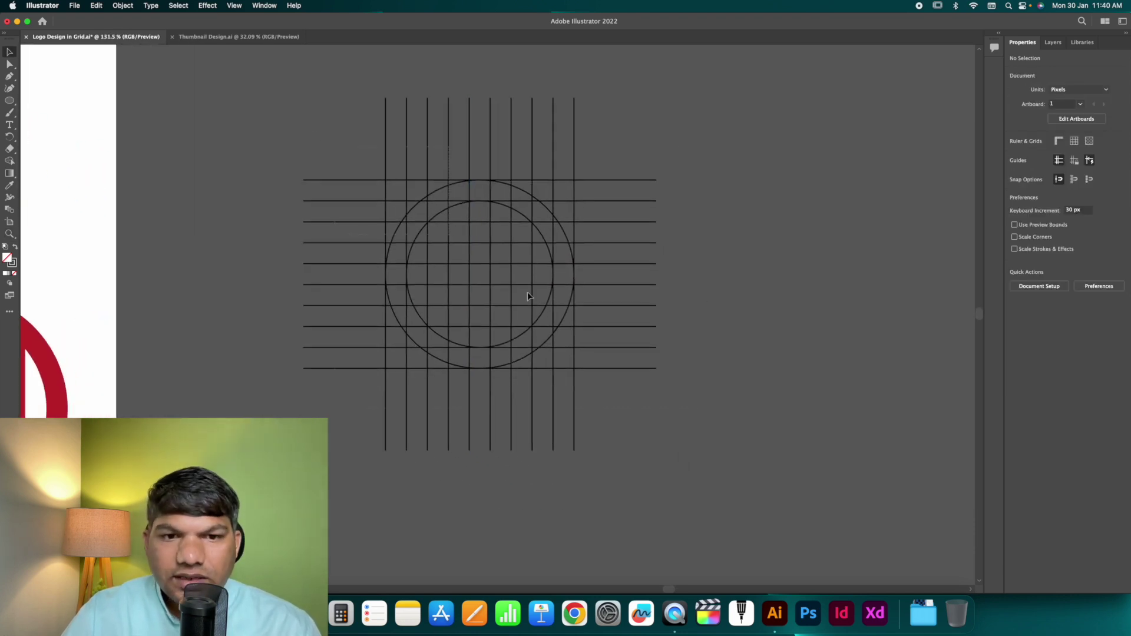
key("super+a")
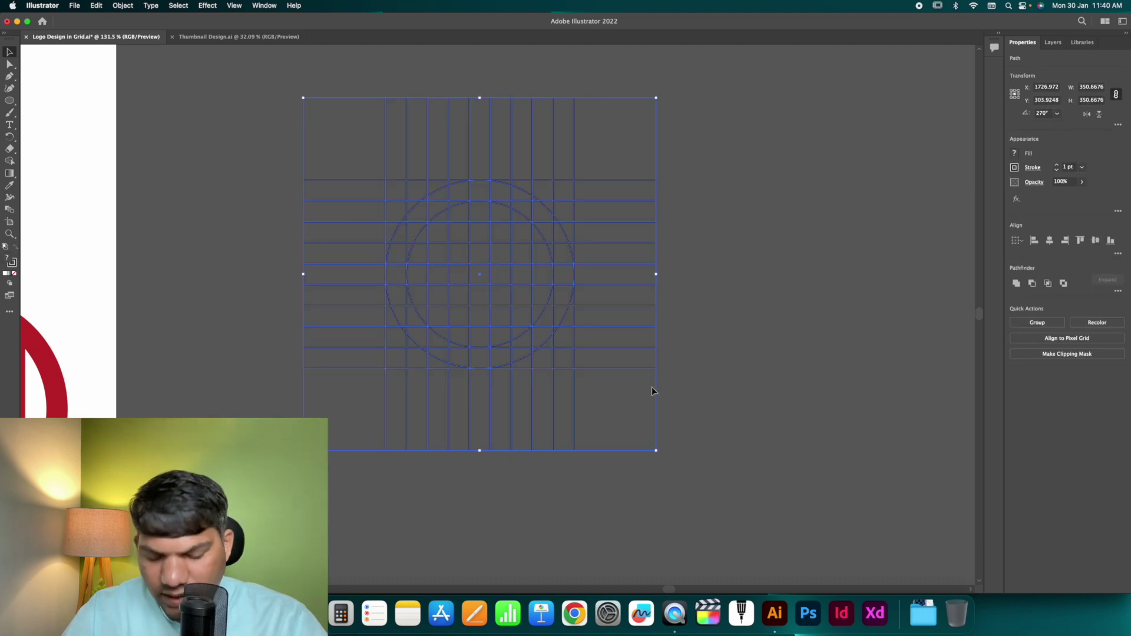
key("shift+m")
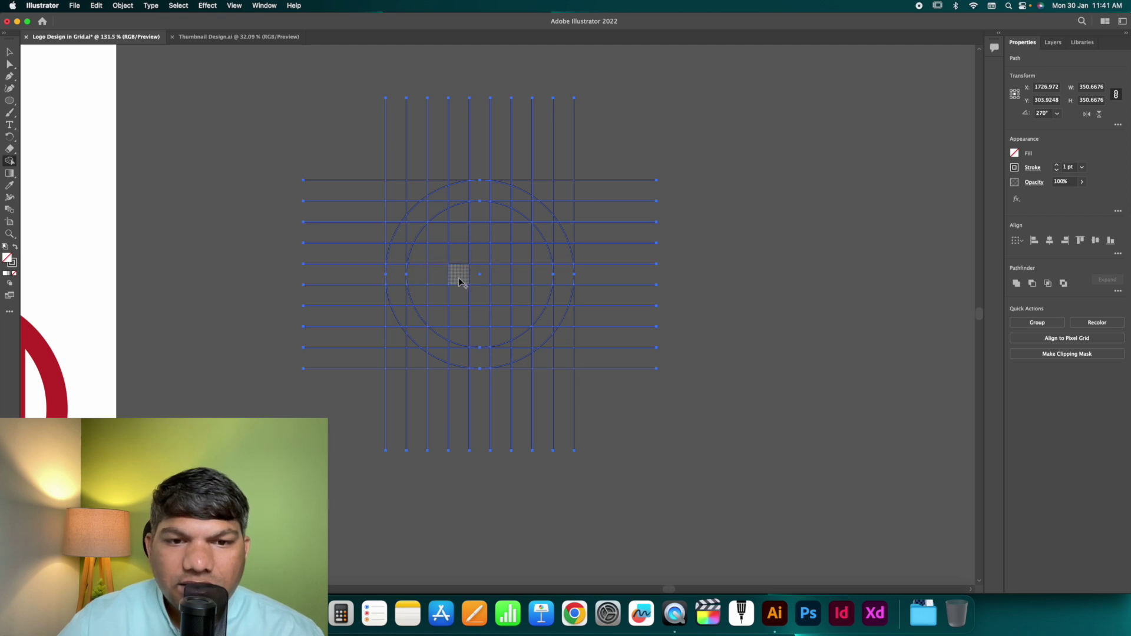
mouse_move(478, 298)
left_mouse_down()
mouse_move(477, 356)
mouse_move(478, 191)
mouse_move(423, 208)
mouse_move(404, 255)
left_mouse_up()
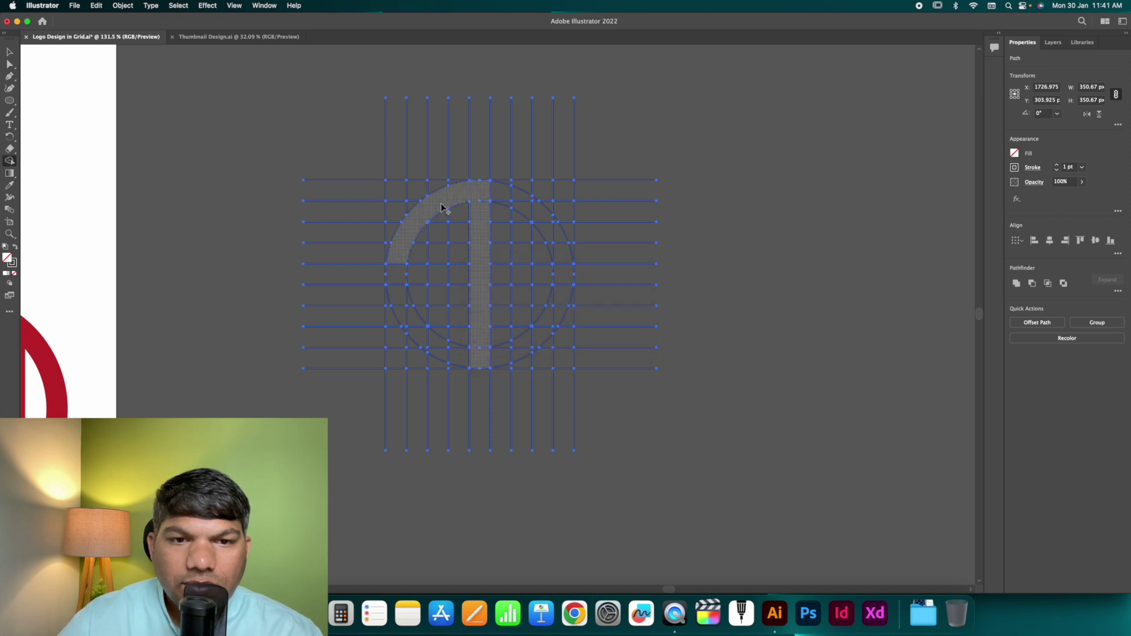
left_click_drag(441, 207, 441, 297)
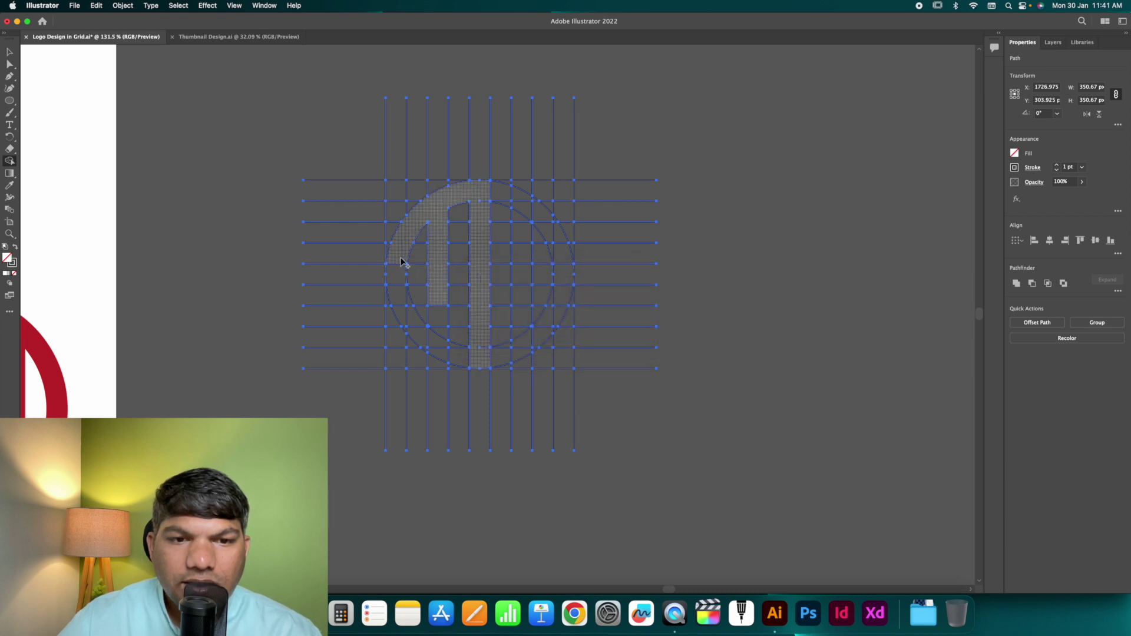
mouse_move(518, 239)
left_mouse_down()
mouse_move(518, 201)
mouse_move(520, 359)
left_mouse_up()
mouse_move(526, 203)
left_mouse_down()
mouse_move(561, 242)
mouse_move(550, 244)
mouse_move(559, 301)
left_mouse_up()
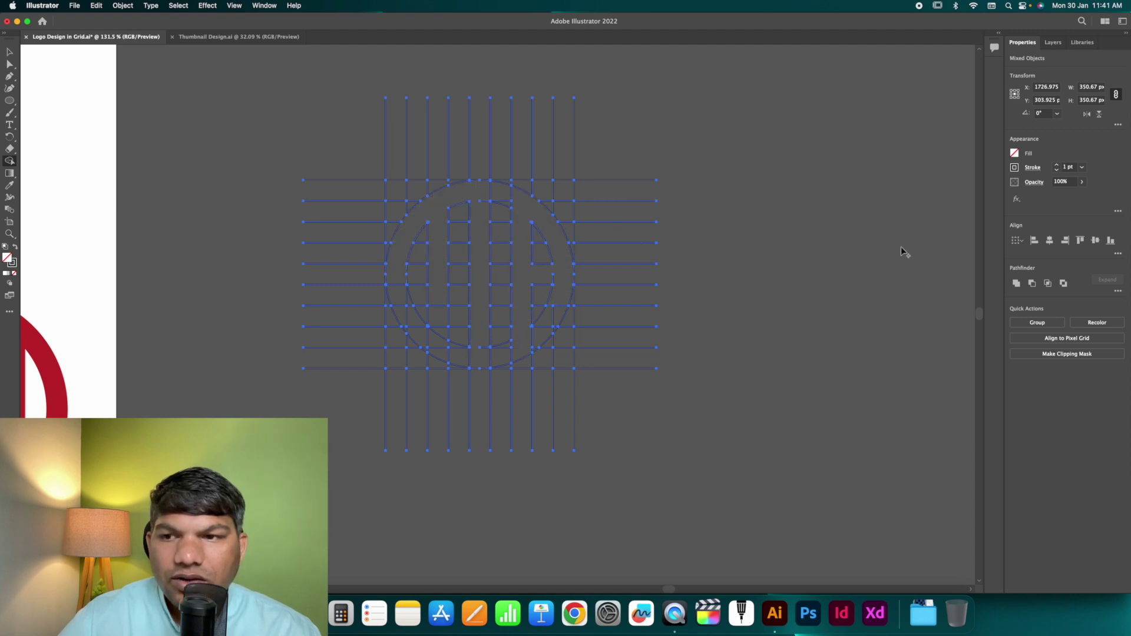
Step: Set the Shape Builder fill to white and apply it to the merged M and A shapes
left_click(1015, 153)
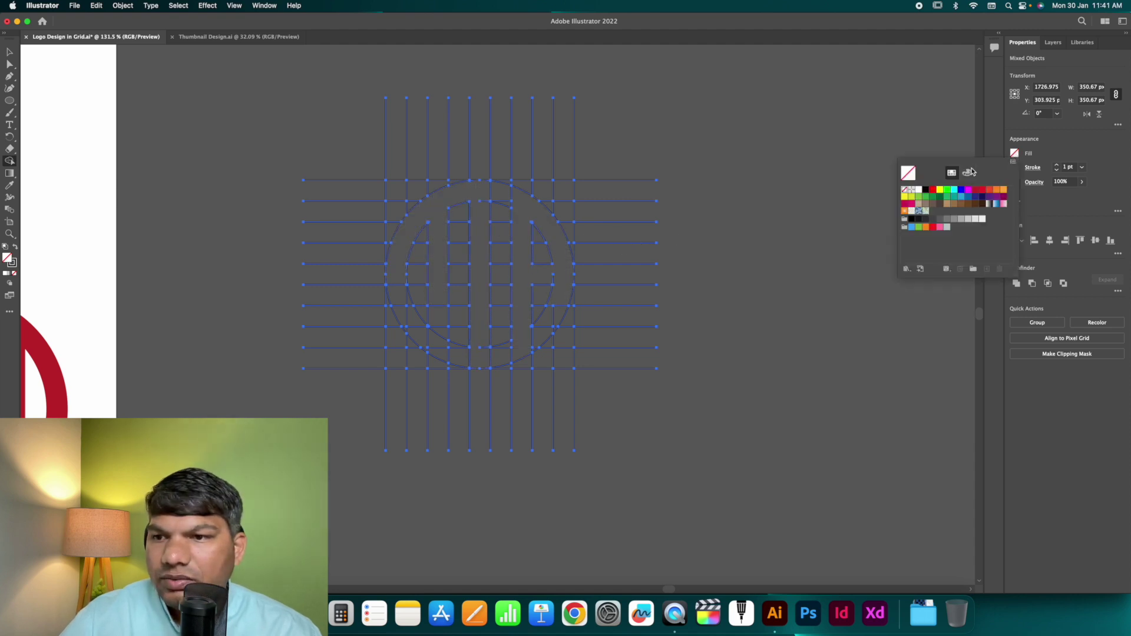
left_click(919, 190)
left_click(542, 235)
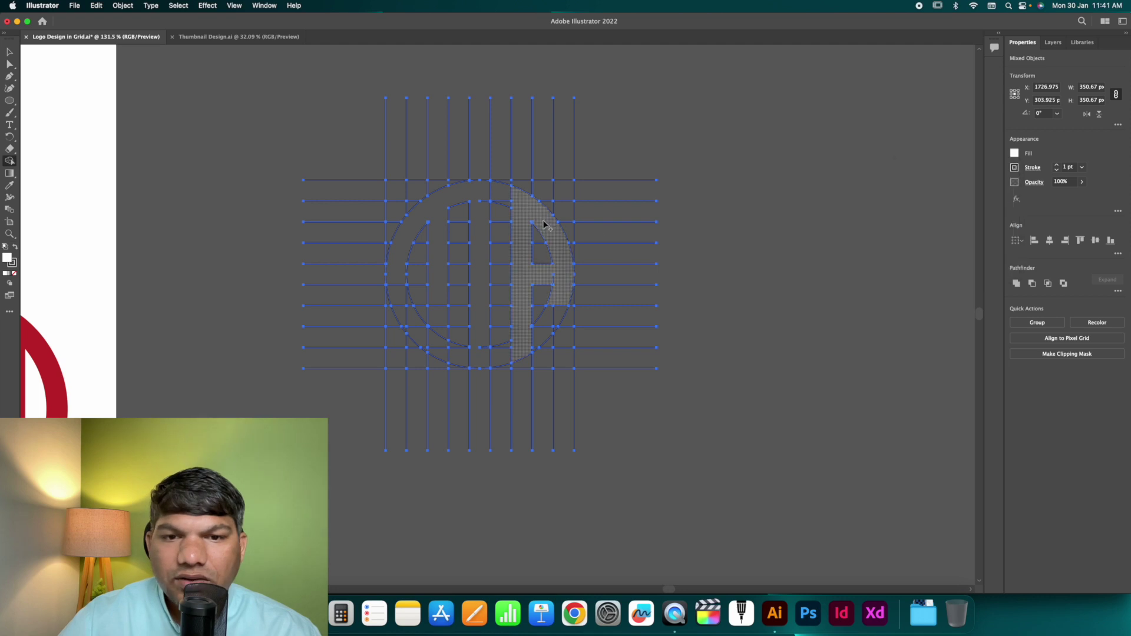
left_click(430, 210)
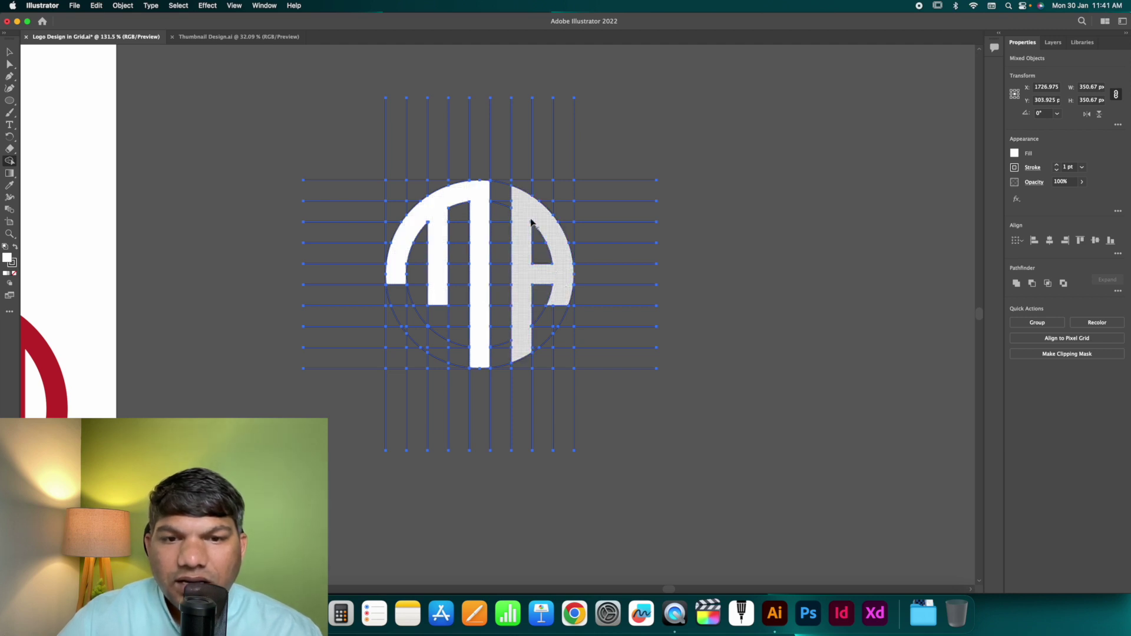
left_click(515, 277)
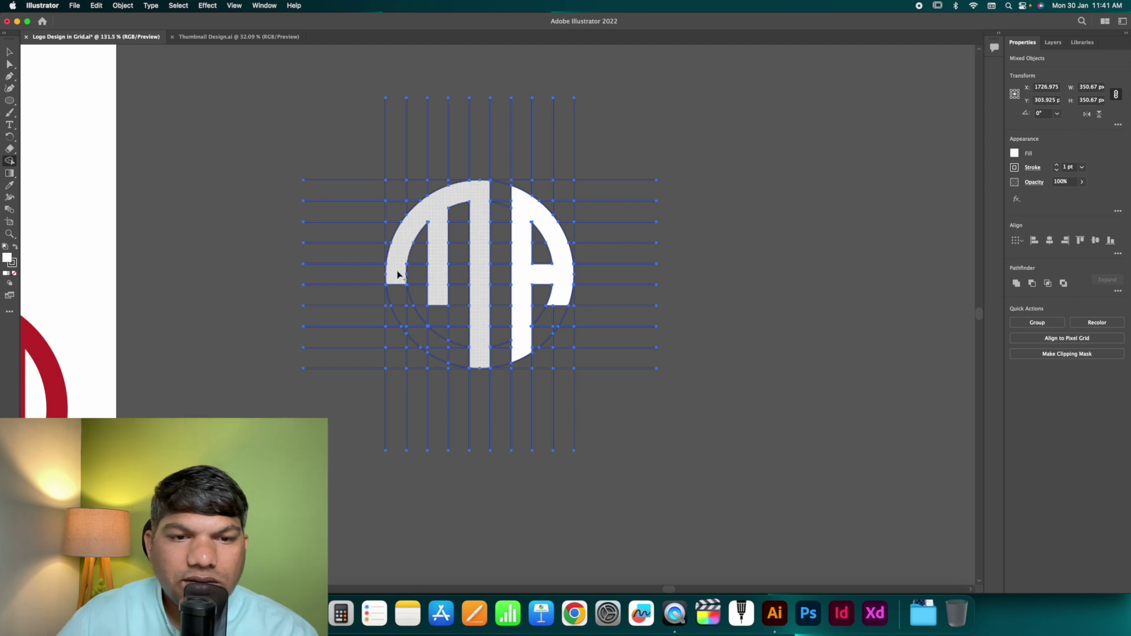
Step: Extend the M's outer arc down along the ring to the fourth vertical grid line, merging the segments, and deselect
left_click(408, 303)
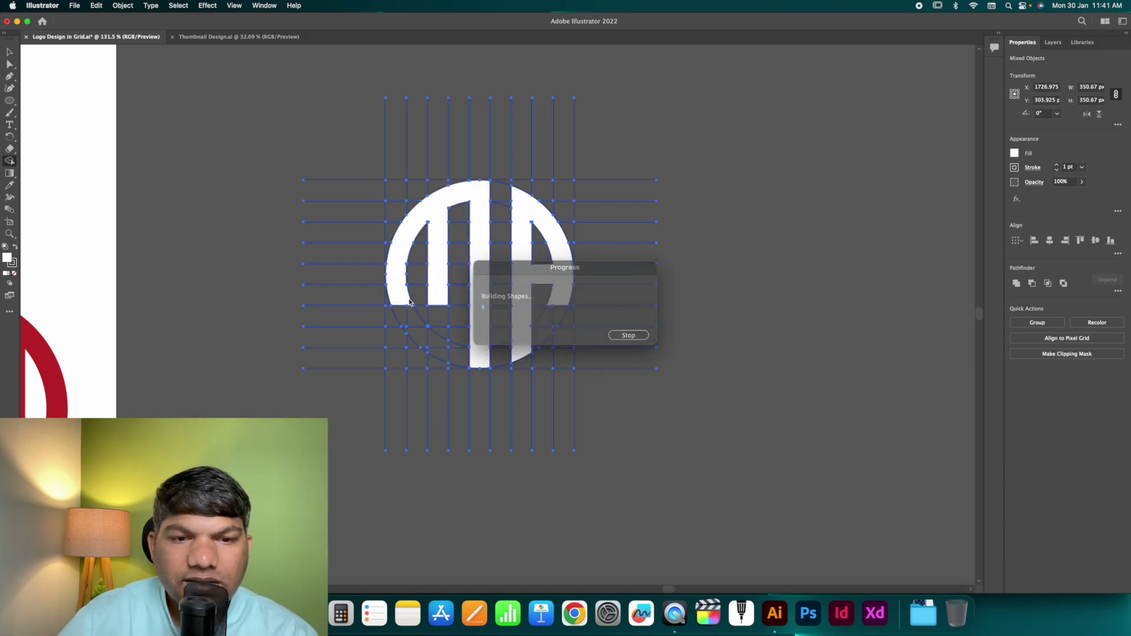
key("Return")
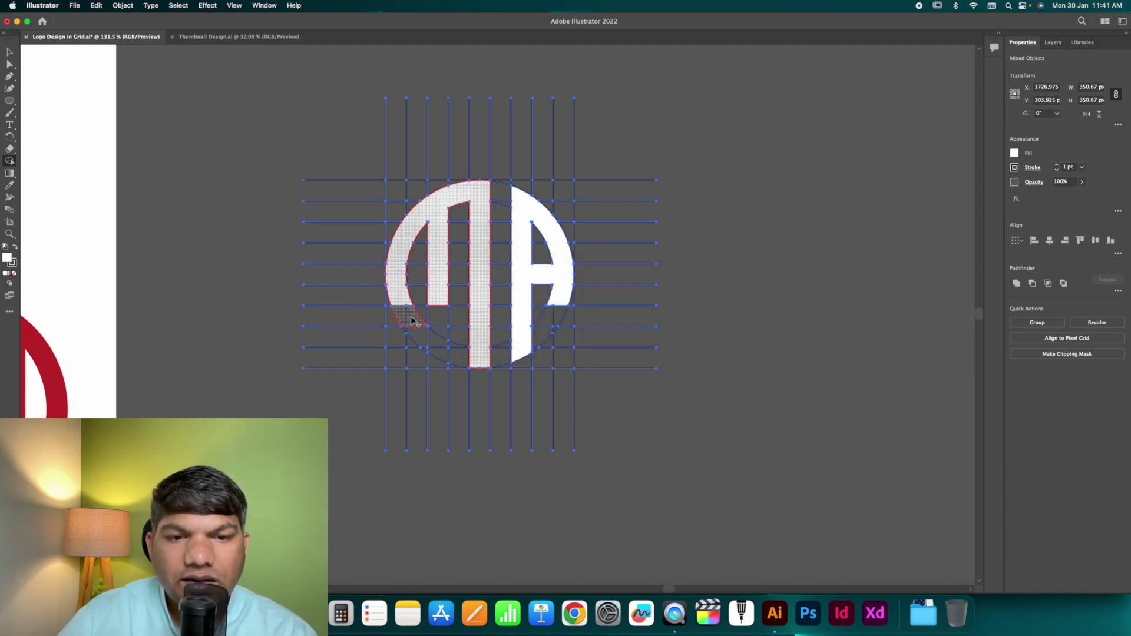
left_click(411, 321)
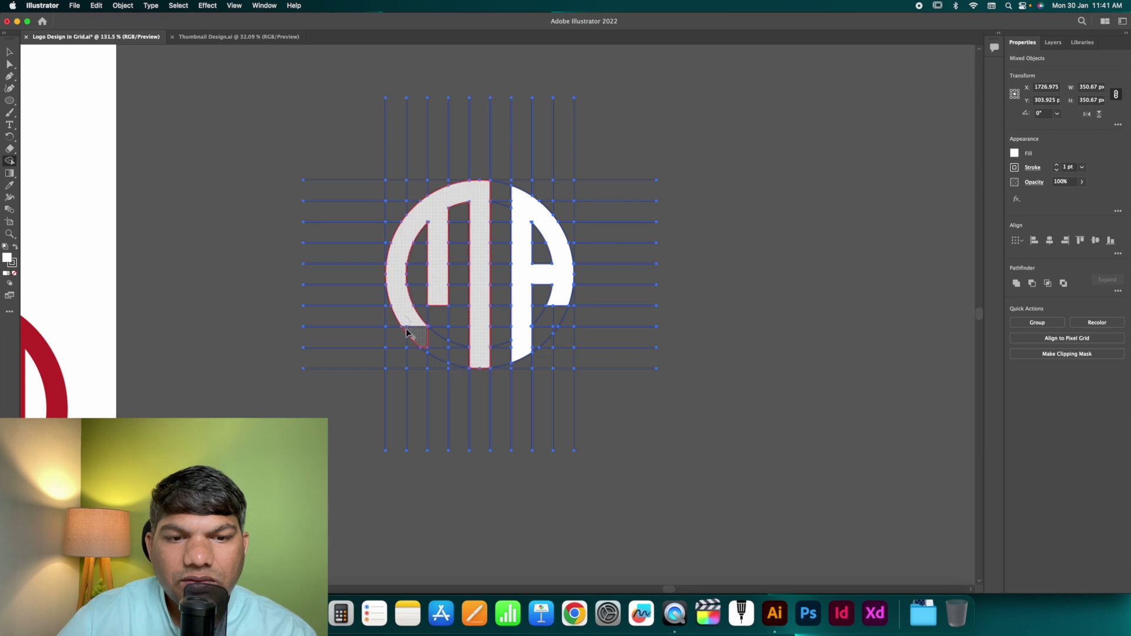
left_click(423, 347)
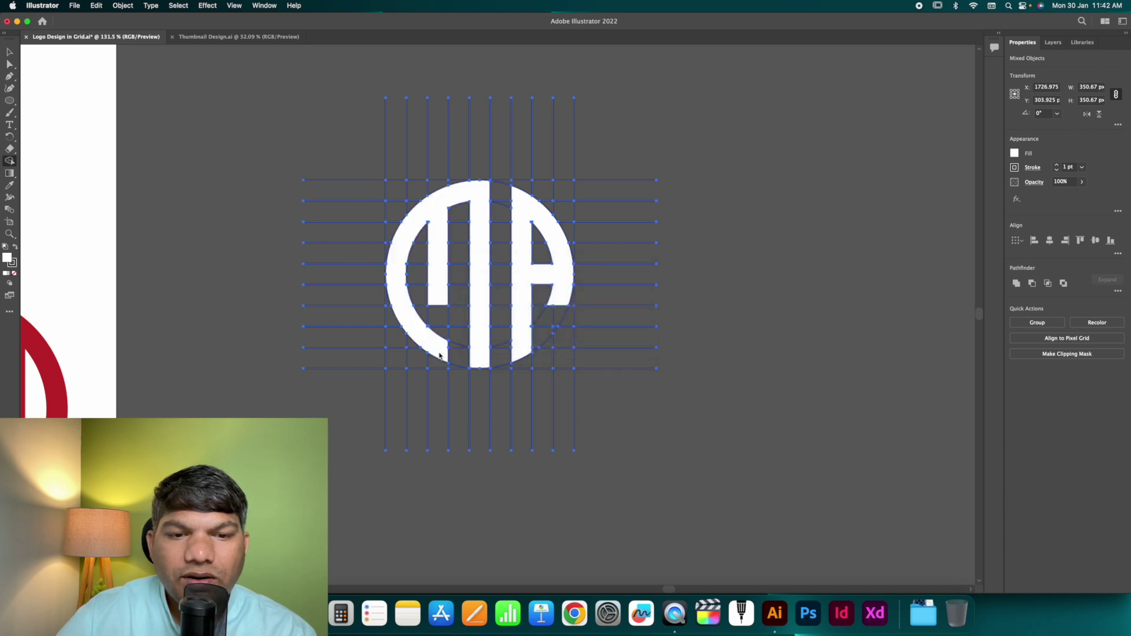
left_click(397, 246)
key("Return")
key("v")
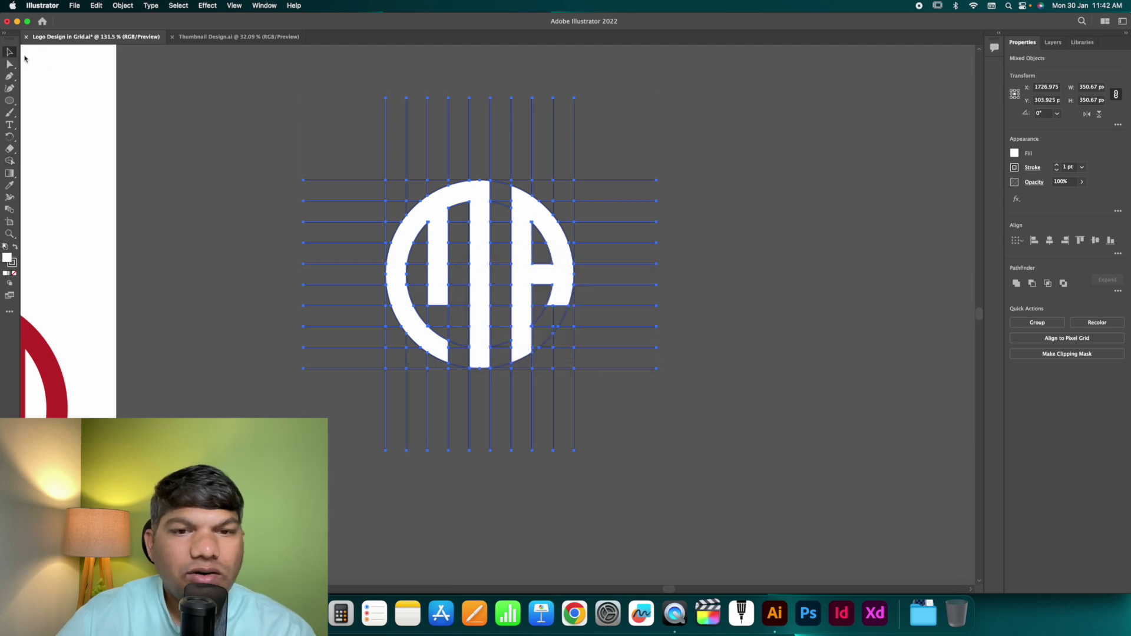
left_click(256, 126)
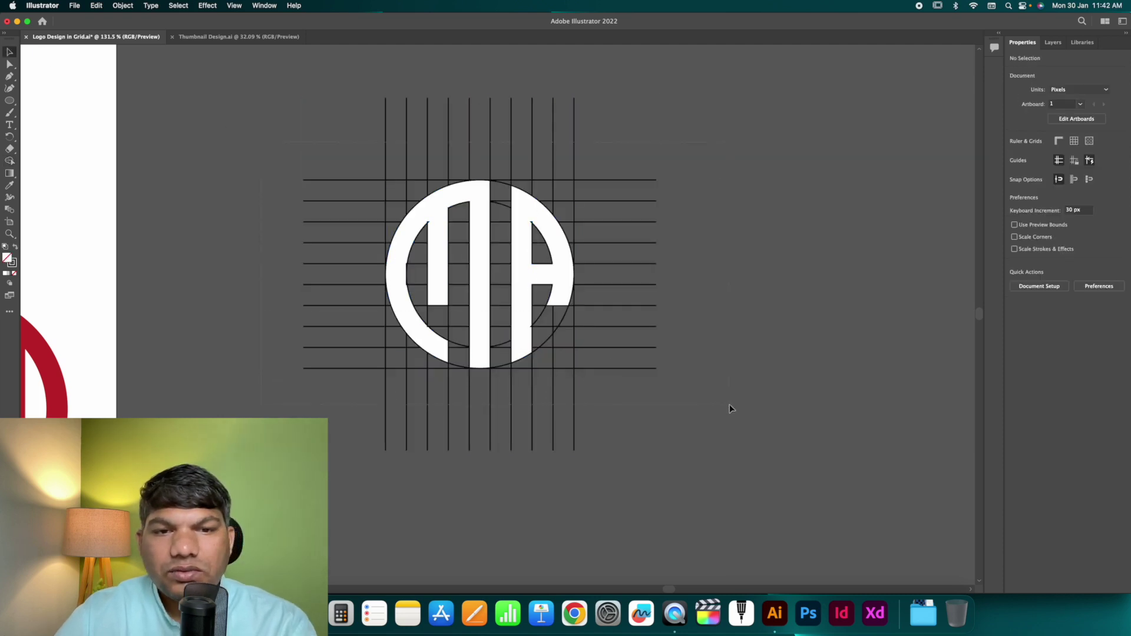
Step: Merge the leftover sliver at the lower inner edge of the A's stem with the Shape Builder, using a white fill
key("super+a")
key("z")
left_click_drag(535, 287, 619, 330)
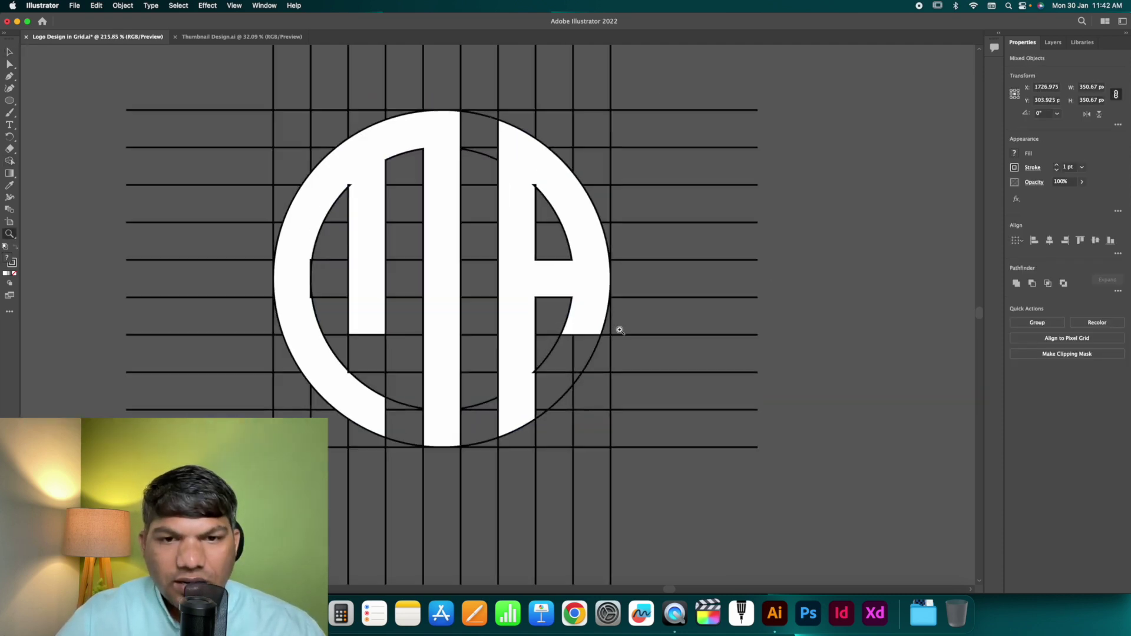
left_click(620, 330)
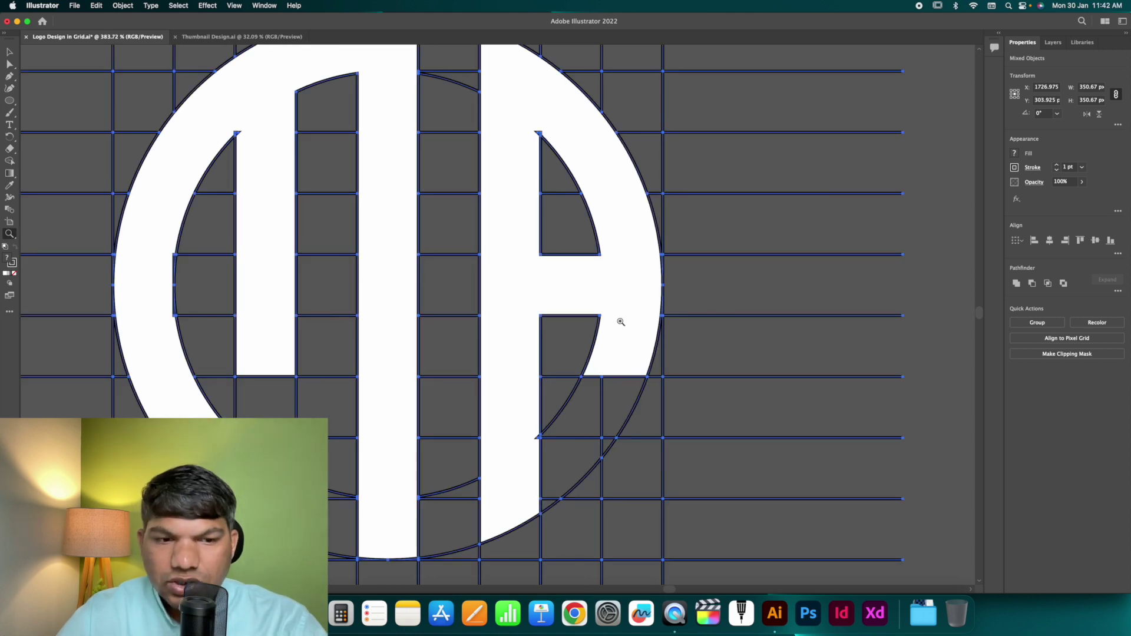
key("shift+m")
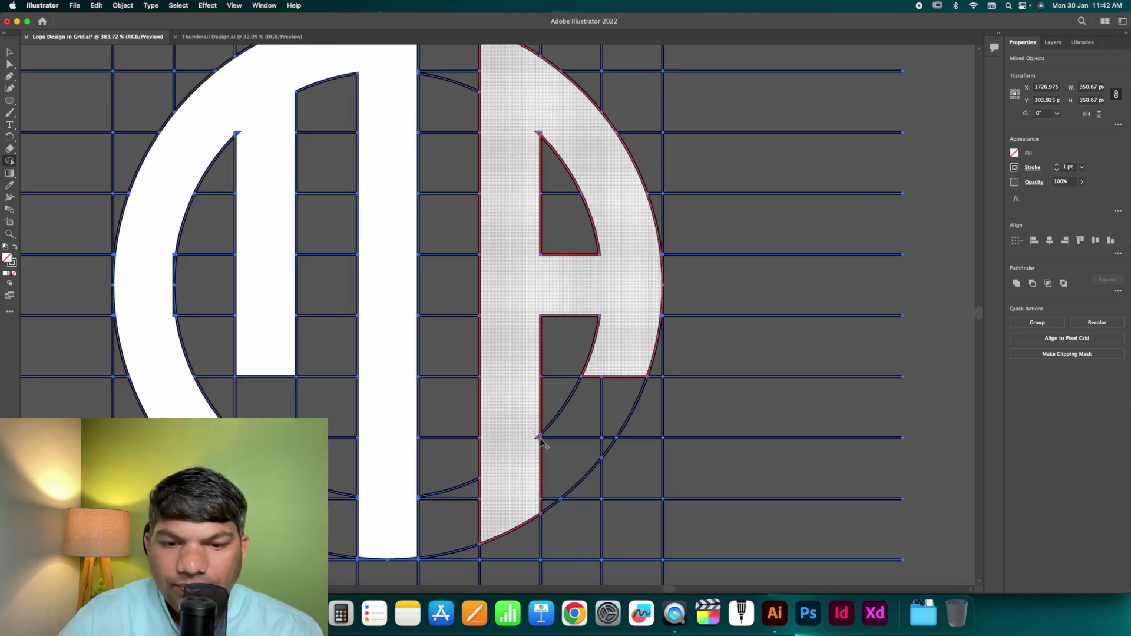
left_click(538, 437)
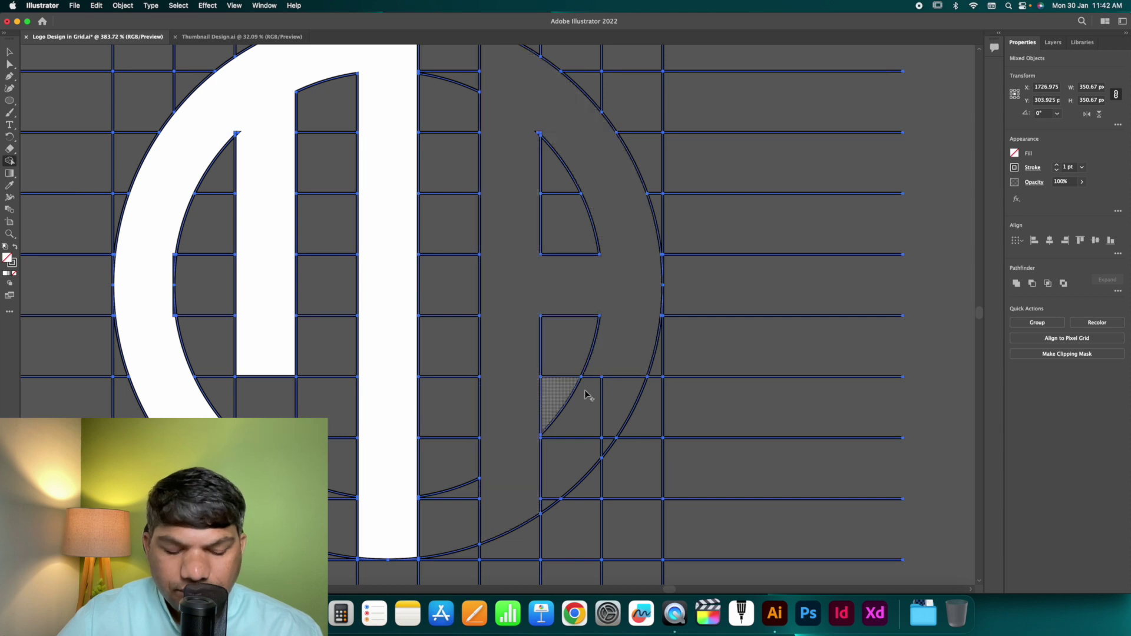
left_click(1015, 154)
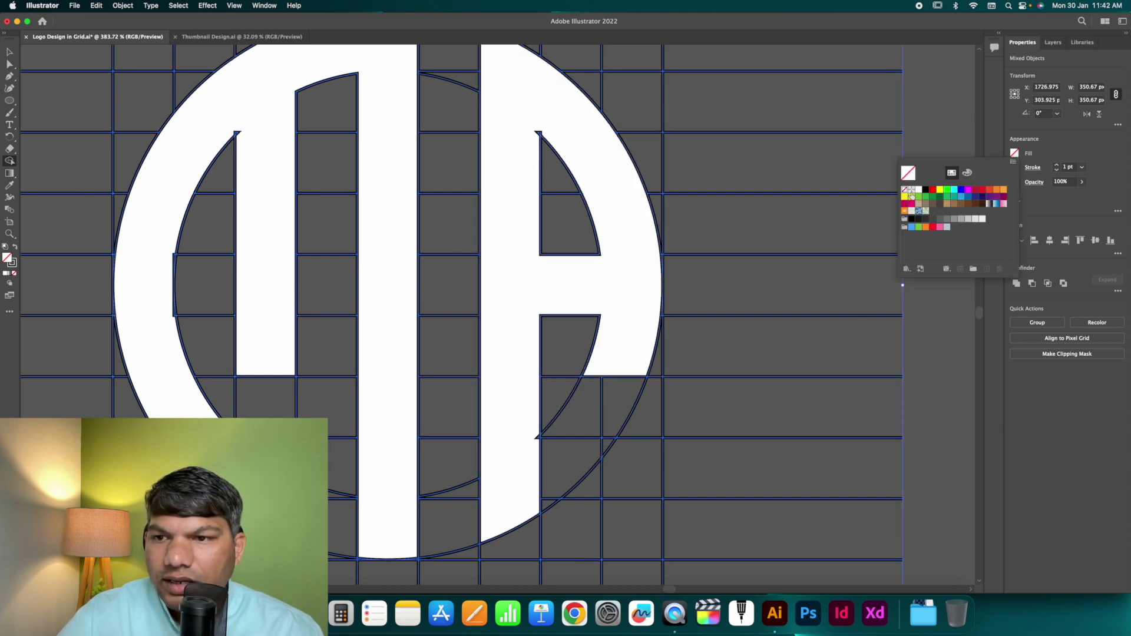
left_click(920, 192)
left_click(527, 317)
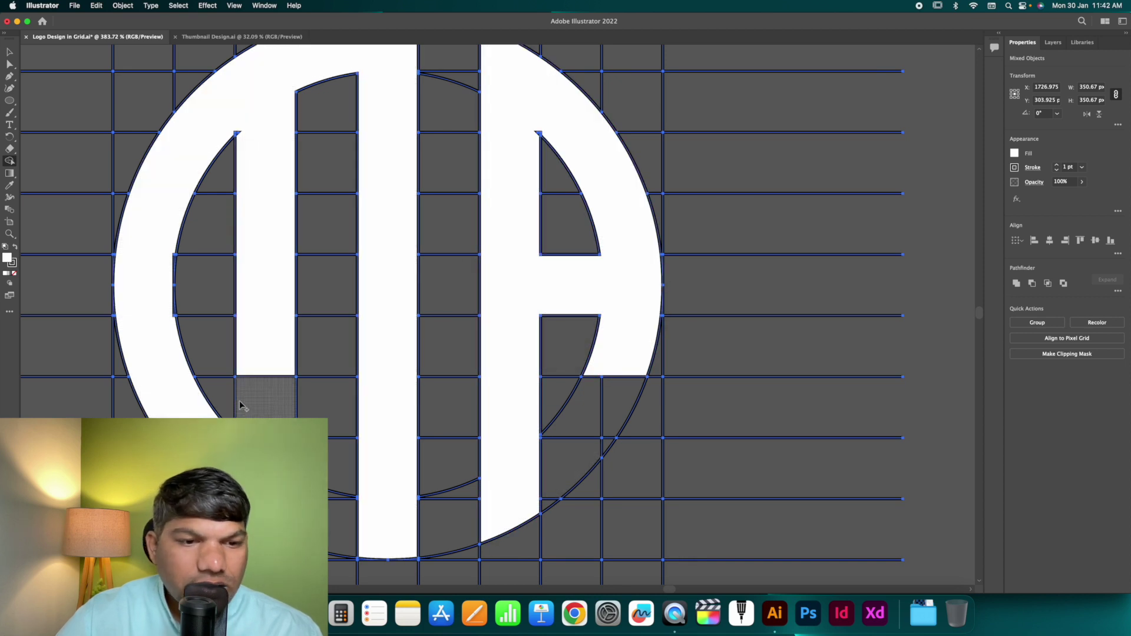
Step: Merge the remaining slivers along the M's inner arc and at the upper inner corners of both letters
left_click(172, 316)
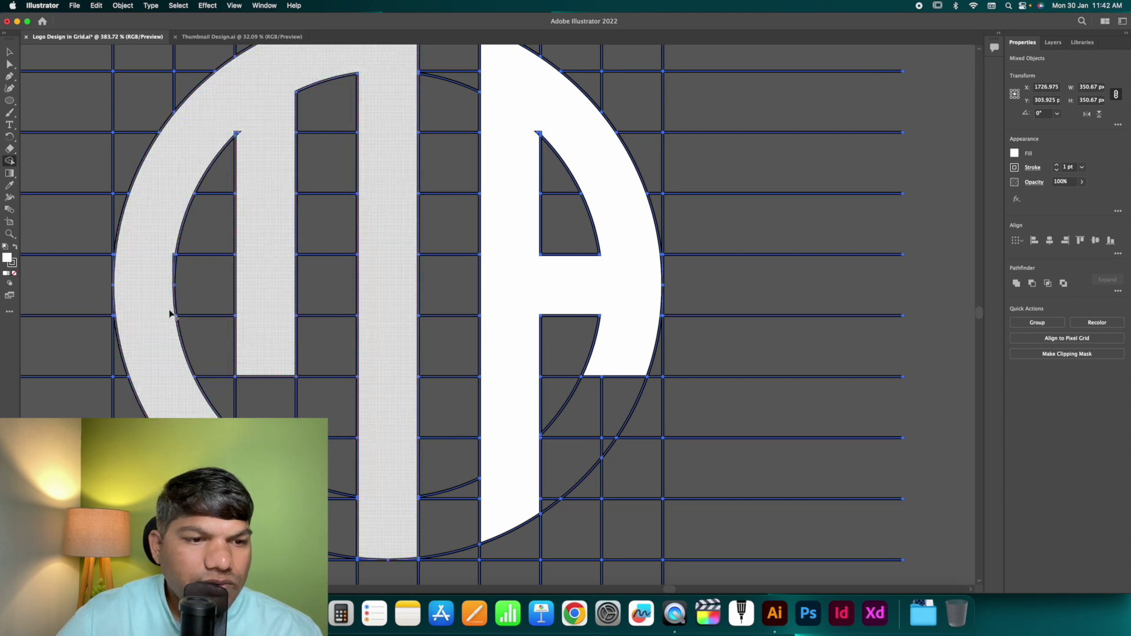
left_click(173, 263)
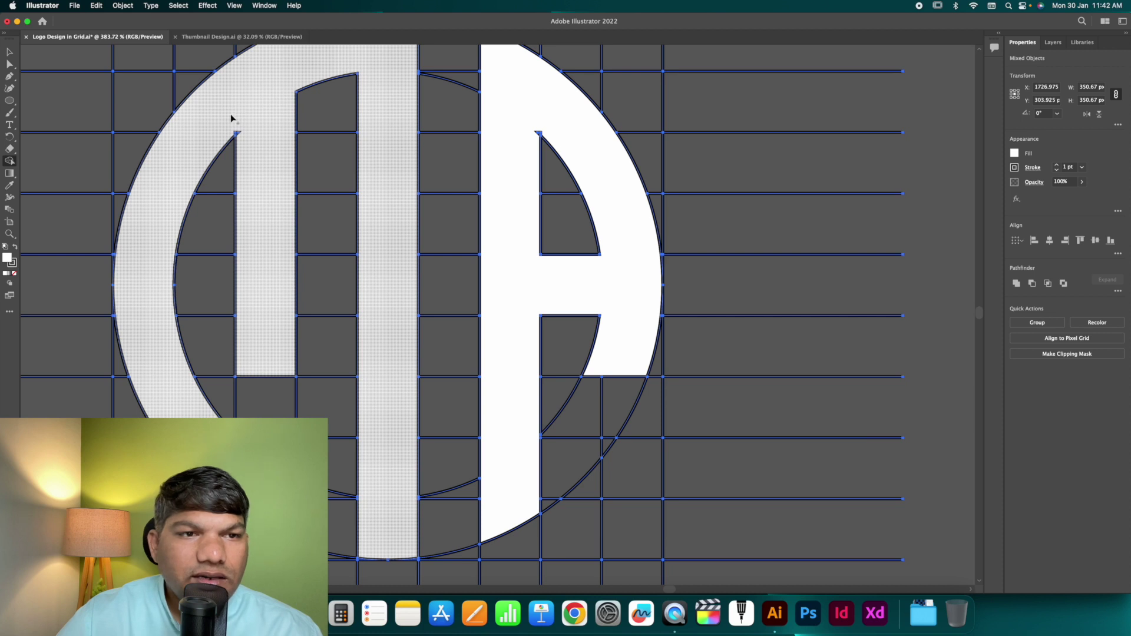
left_click(237, 136)
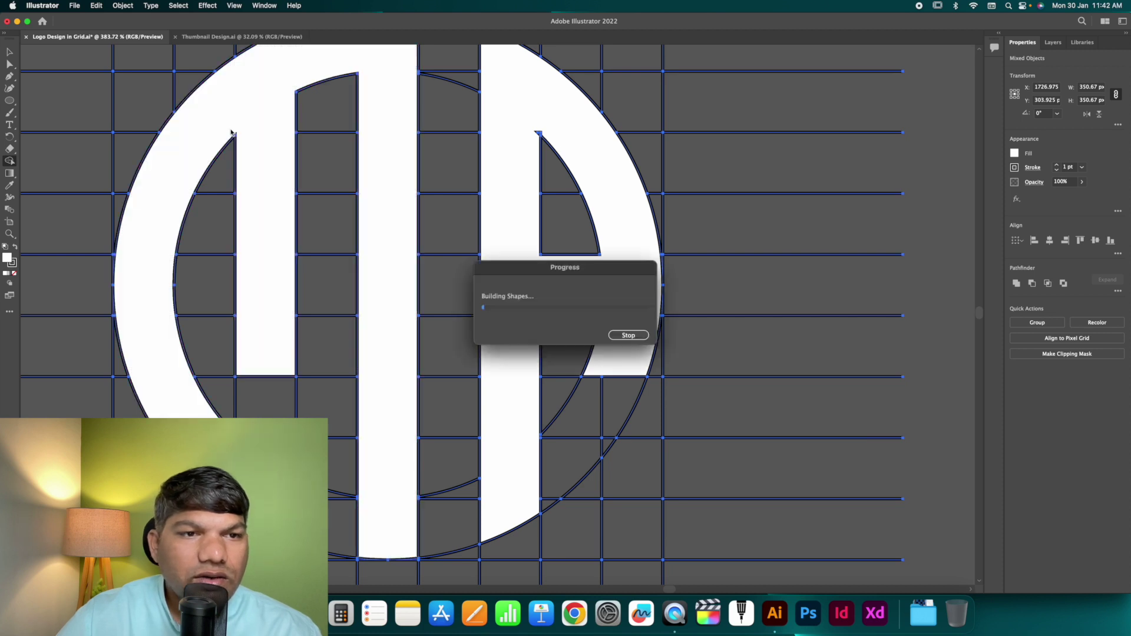
left_click(536, 143)
mouse_move(524, 230)
left_mouse_down()
mouse_move(525, 342)
mouse_move(526, 241)
left_mouse_up()
key("super+minus")
key("super+minus")
key("super+minus")
key("super+minus")
key("super+minus")
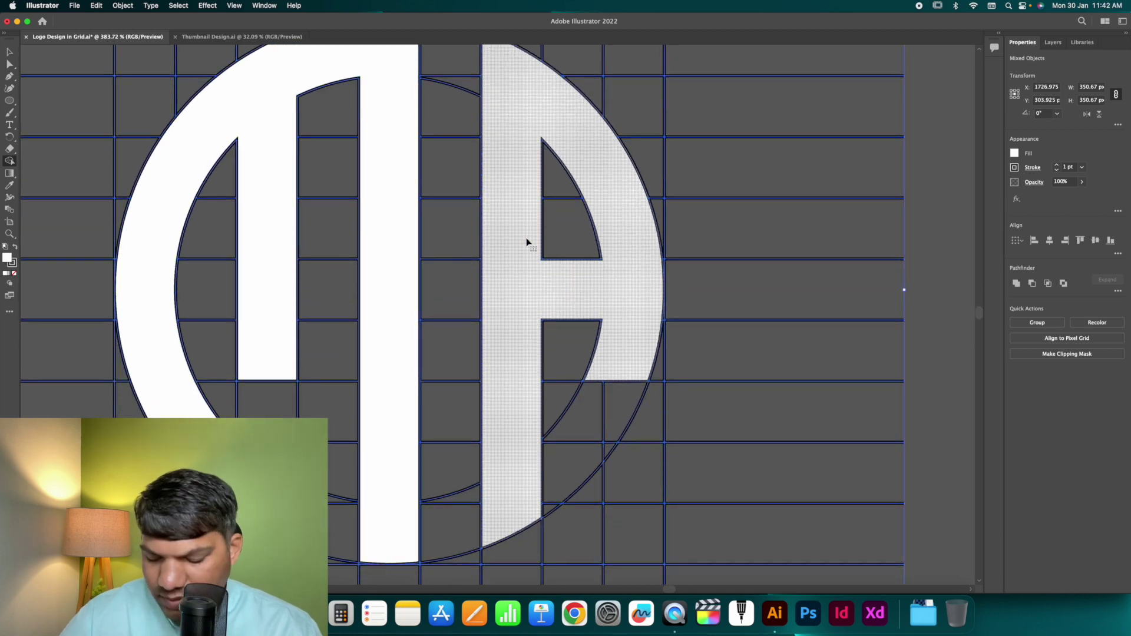
key("v")
left_click(669, 260)
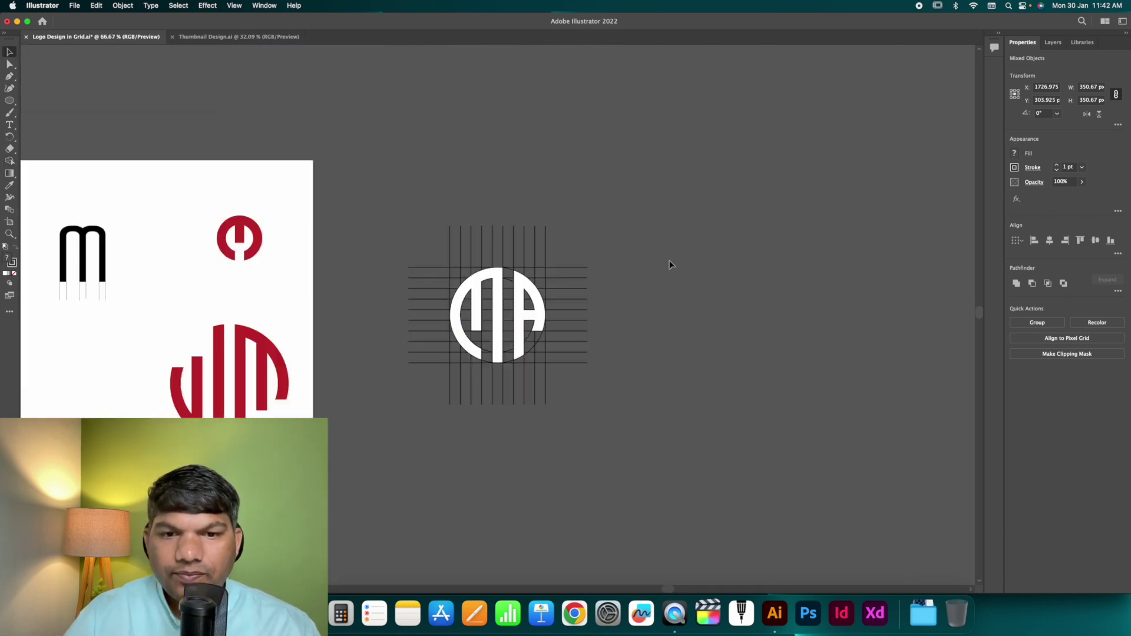
Step: Select the white M and A shapes together and move them off the construction grid to the empty canvas beside it
left_click_drag(669, 259, 412, 383)
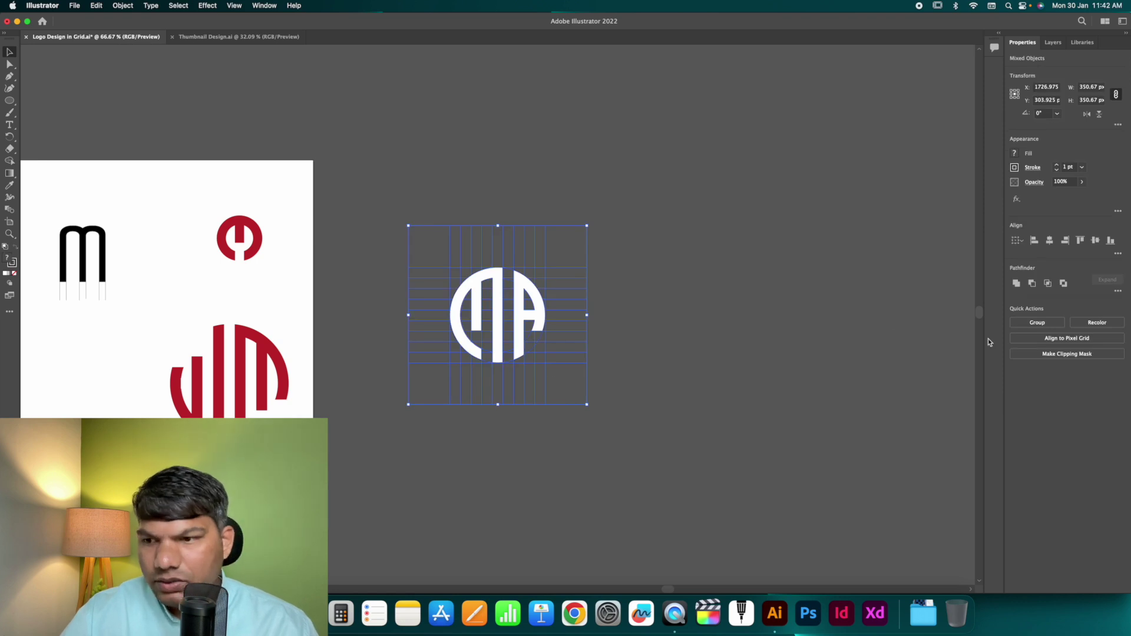
left_click(1022, 343)
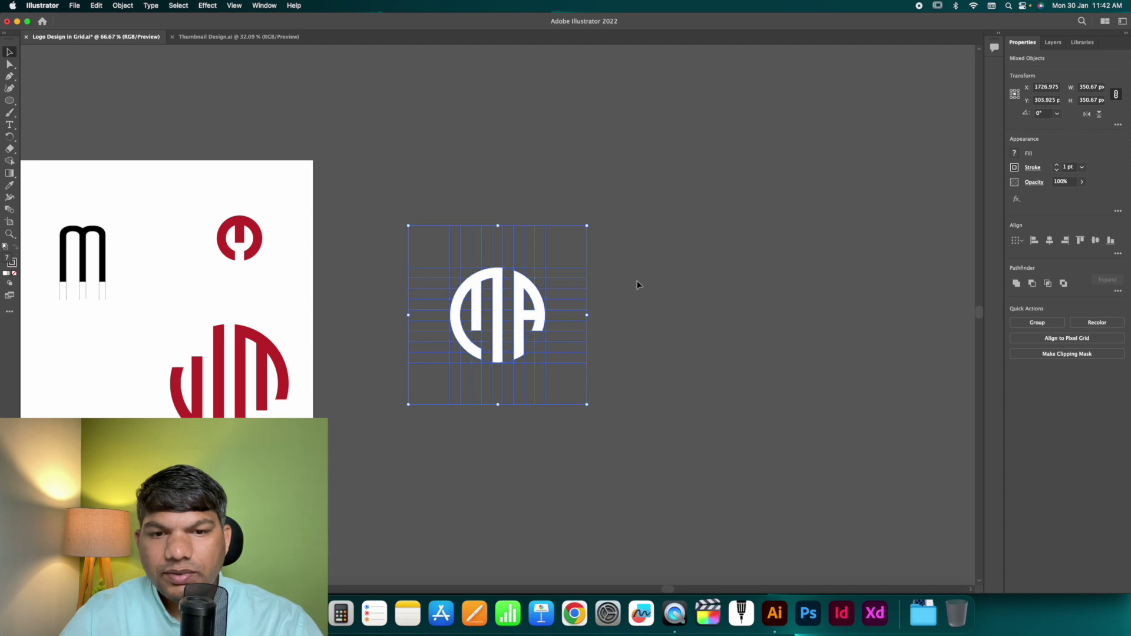
left_click(637, 285)
left_click(515, 283)
left_click(493, 276)
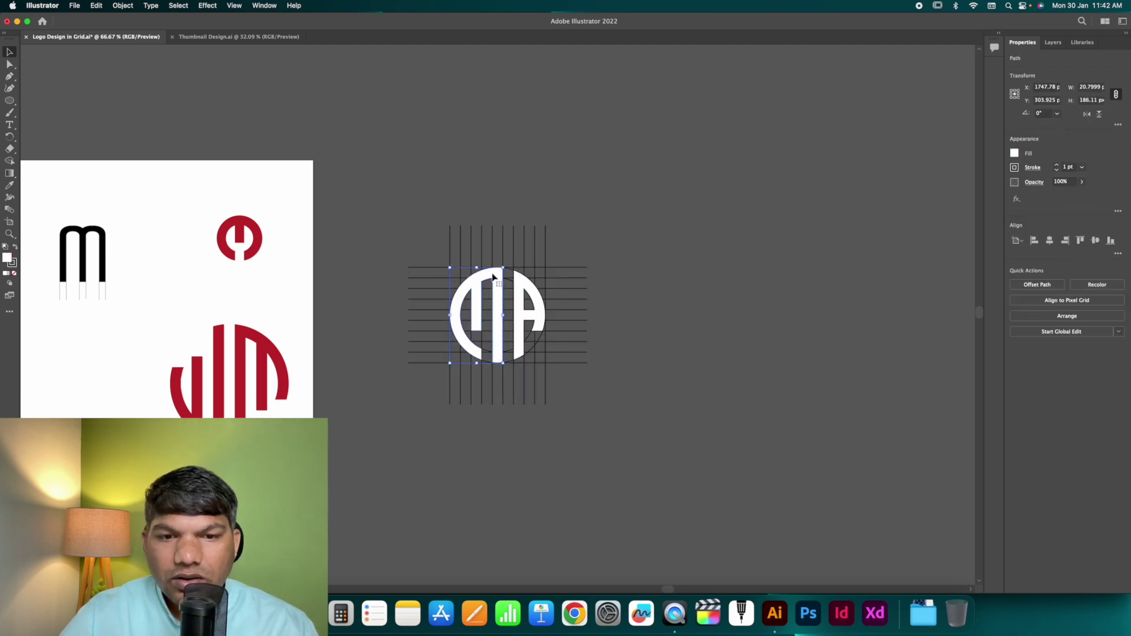
left_click(524, 318, "shift")
left_click_drag(497, 306, 798, 287)
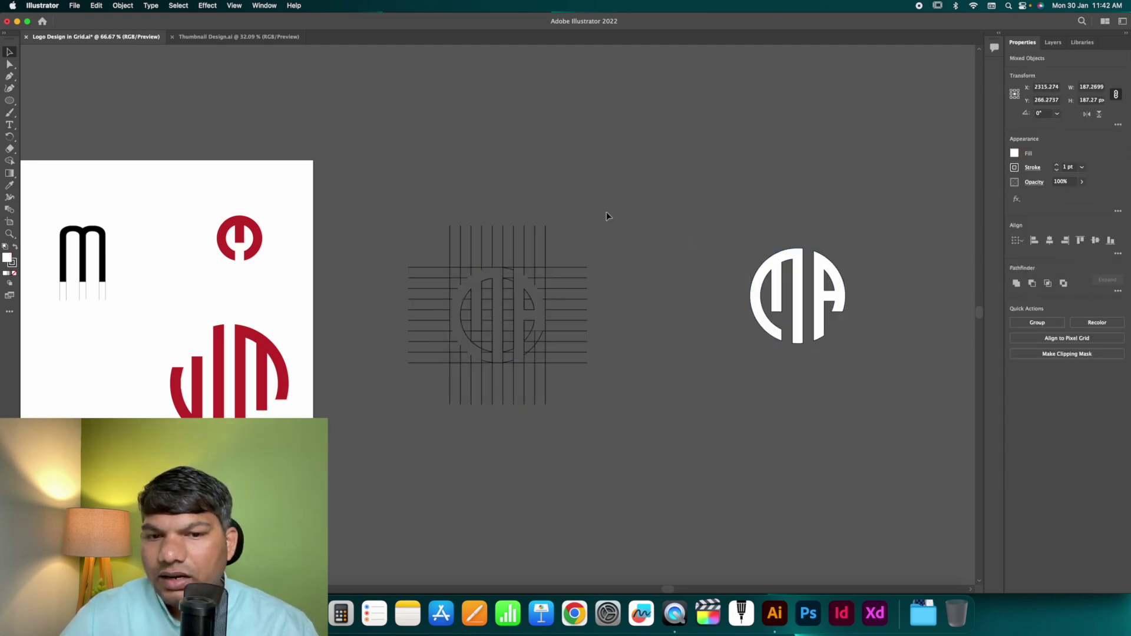
Step: Delete the leftover construction grid and select the MA mark
left_click_drag(607, 213, 438, 402)
key("Delete")
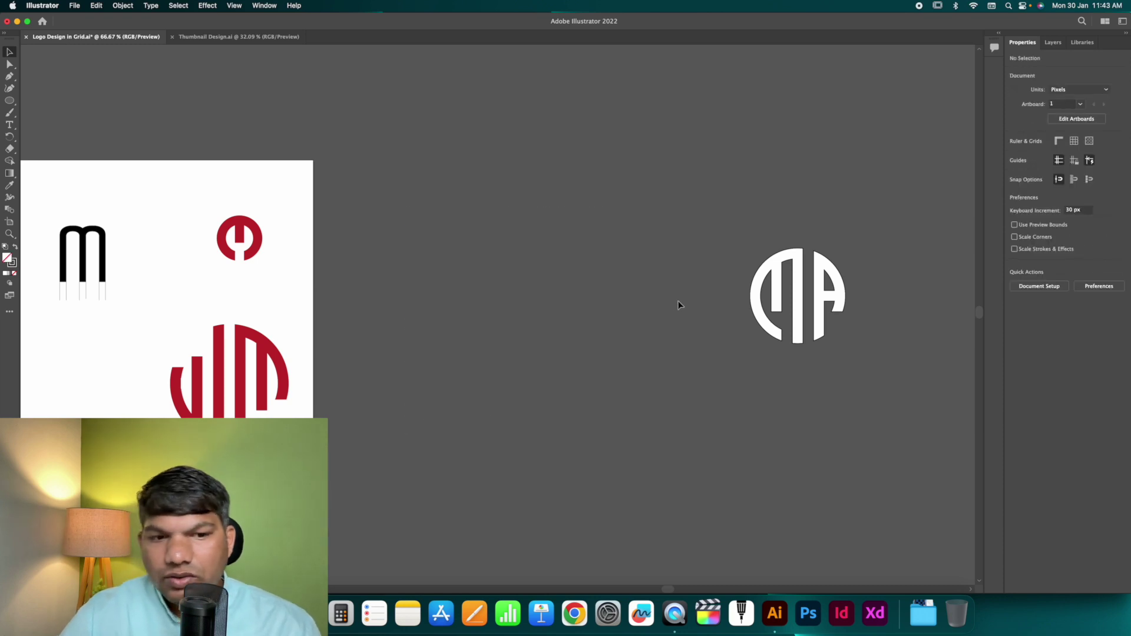
left_click(837, 305)
scroll(837, 305, "right", 2)
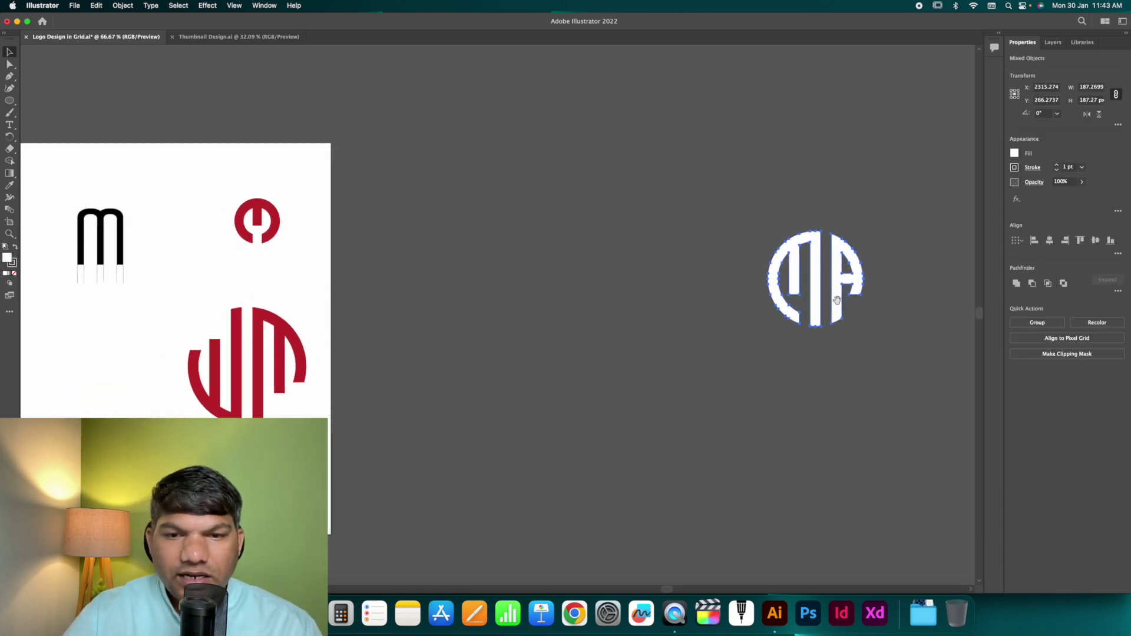
Step: Move the MA mark closer to the artboard and recolour it with the dark red sampled from the WM mark
scroll(837, 305, "left", 3)
left_click_drag(837, 304, 566, 369)
key("i")
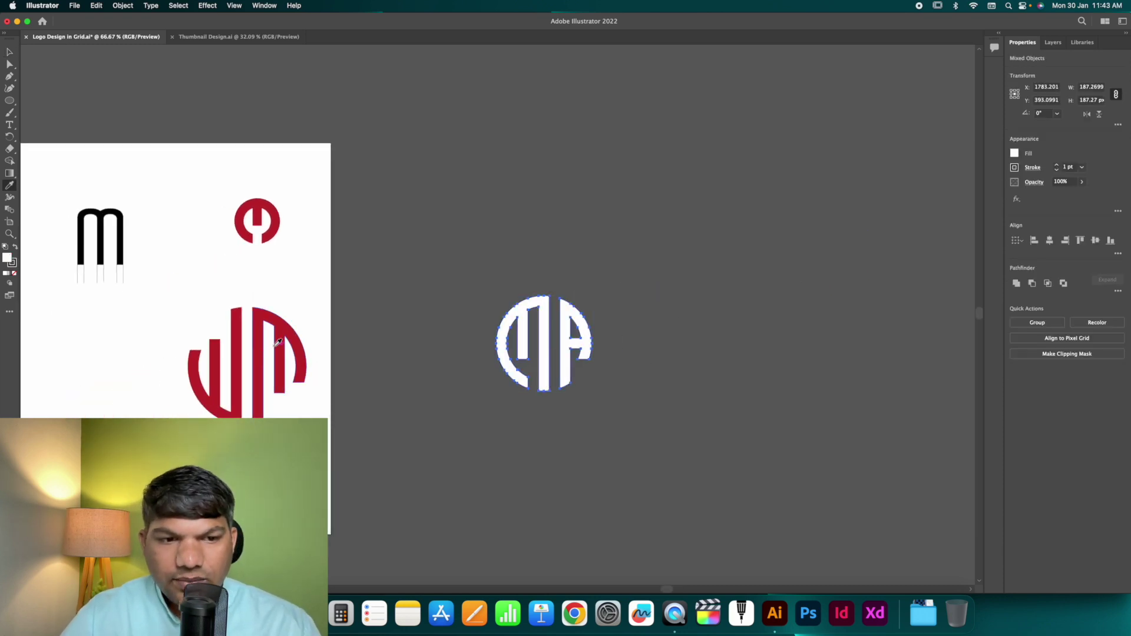
left_click(286, 340)
key("v")
left_click(475, 375)
Step: Line up the small circular m, MA and WM marks in a row and move them to the artboard's lower right area
scroll(530, 330, "left", 3)
scroll(530, 330, "down", 1)
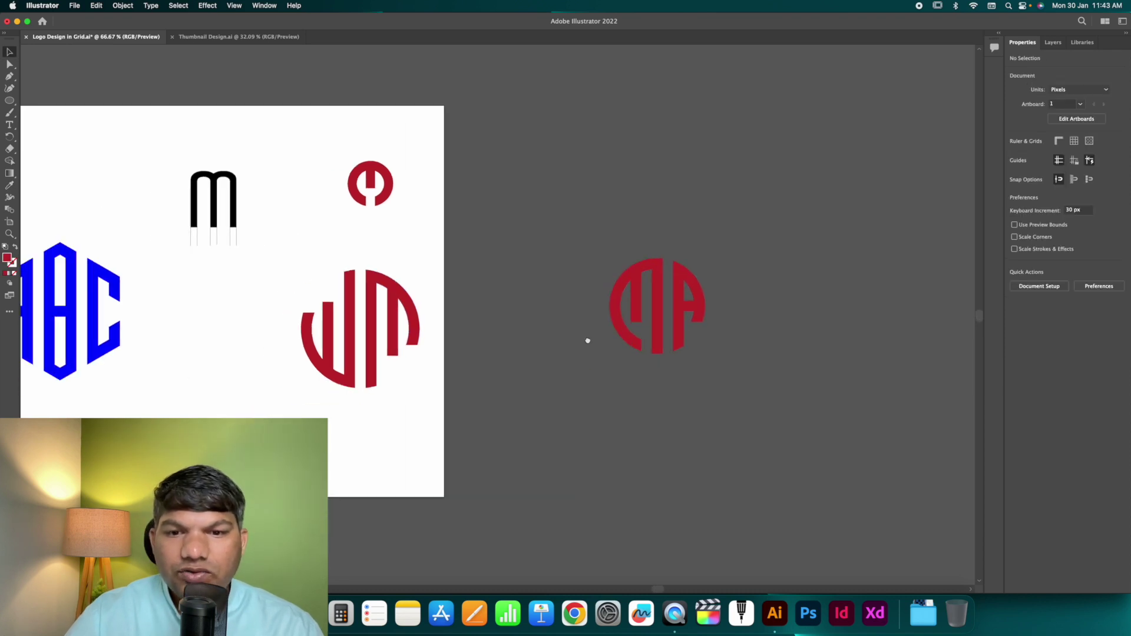
left_click_drag(271, 411, 271, 411)
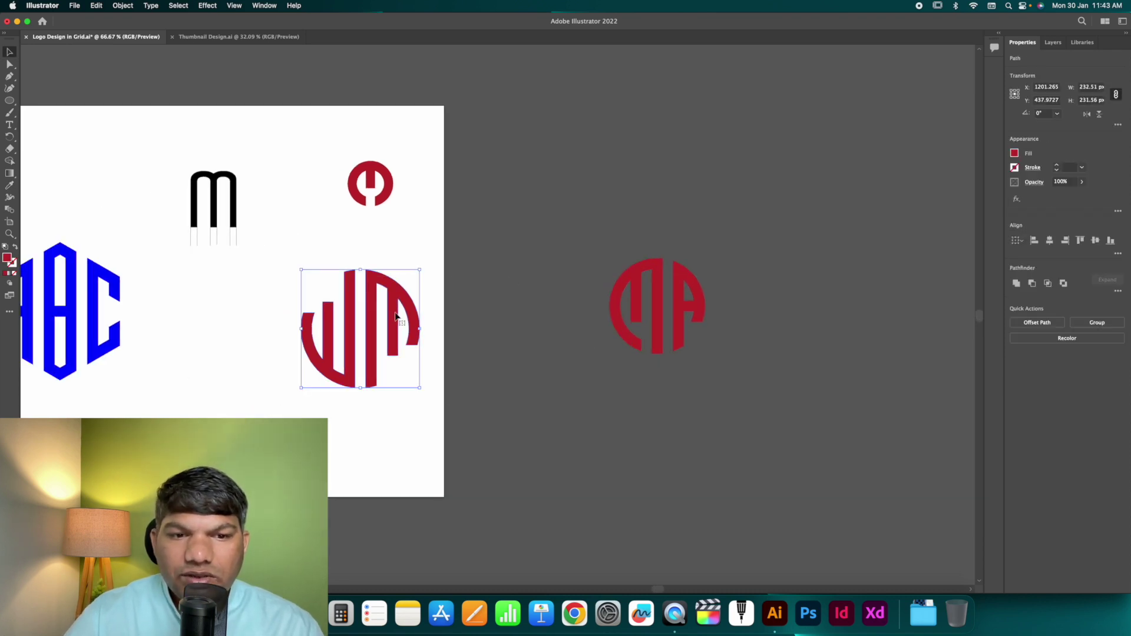
left_click_drag(397, 313, 469, 345)
scroll(469, 345, "left", 5)
scroll(672, 308, "left", 1)
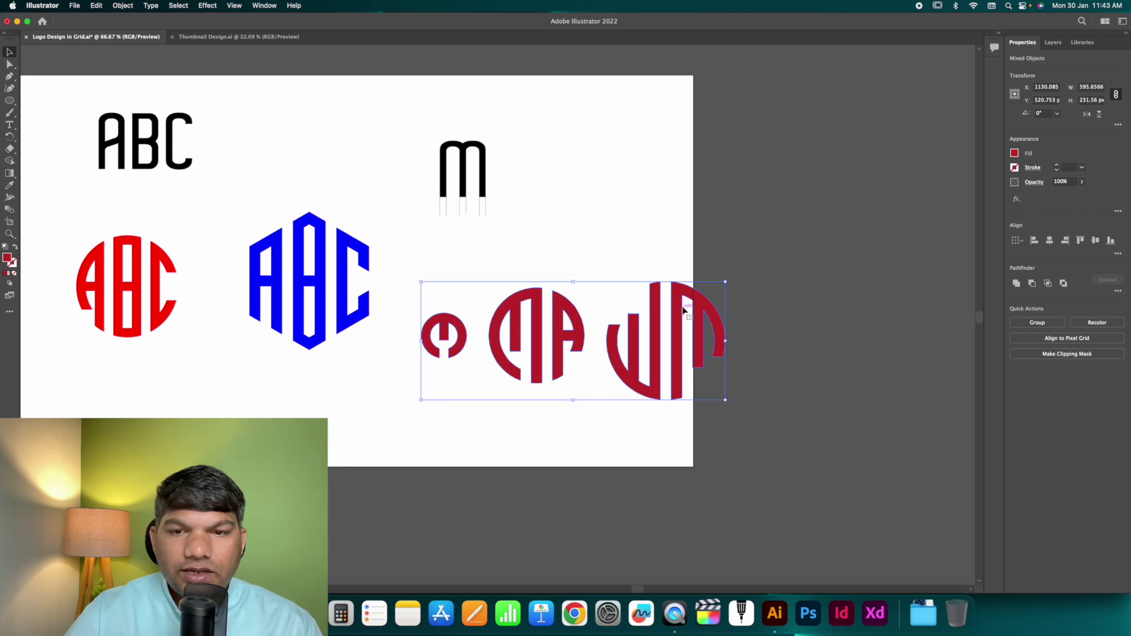
left_click_drag(672, 308, 611, 349)
left_click(635, 380)
Step: Flip the WM mark vertically and deselect it
scroll(635, 380, "up", 3)
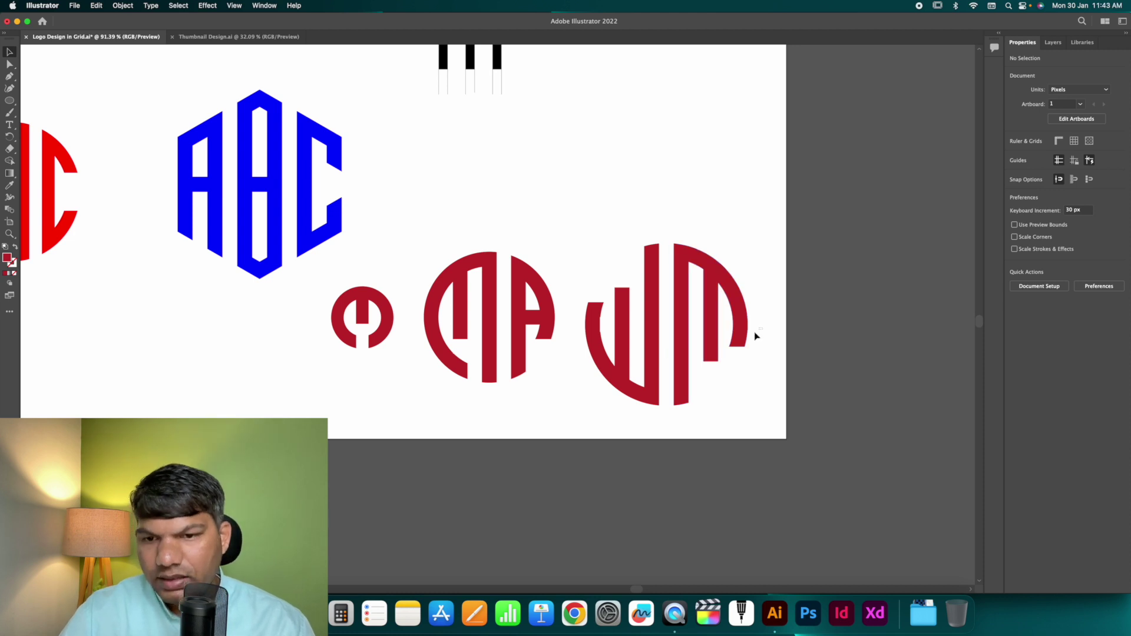
left_click(739, 344)
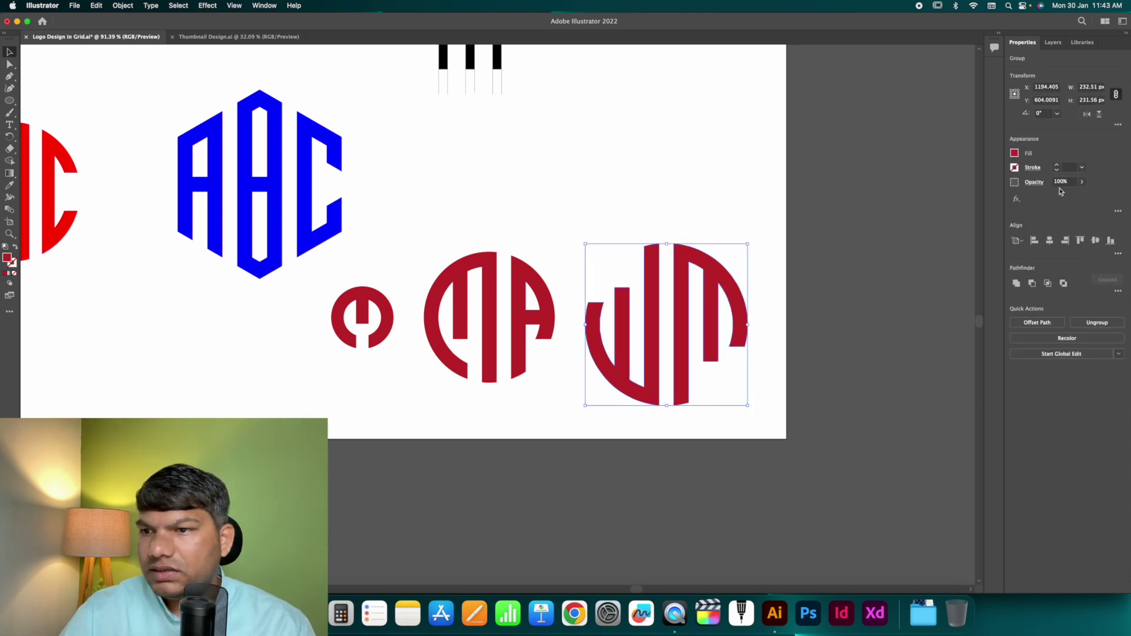
left_click(1099, 113)
key("super+shift+a")
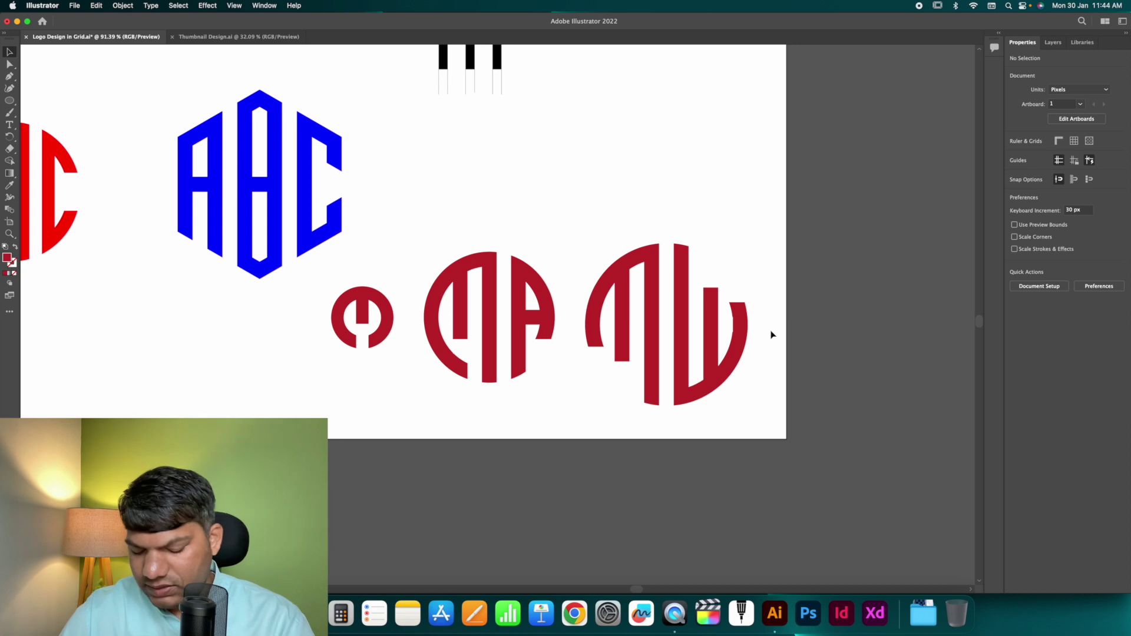
Step: Draw a hexagon about 645 by 558 px beside the artboard, with no fill and a 1 pt stroke
scroll(772, 334, "down", 5)
scroll(615, 359, "up", 2)
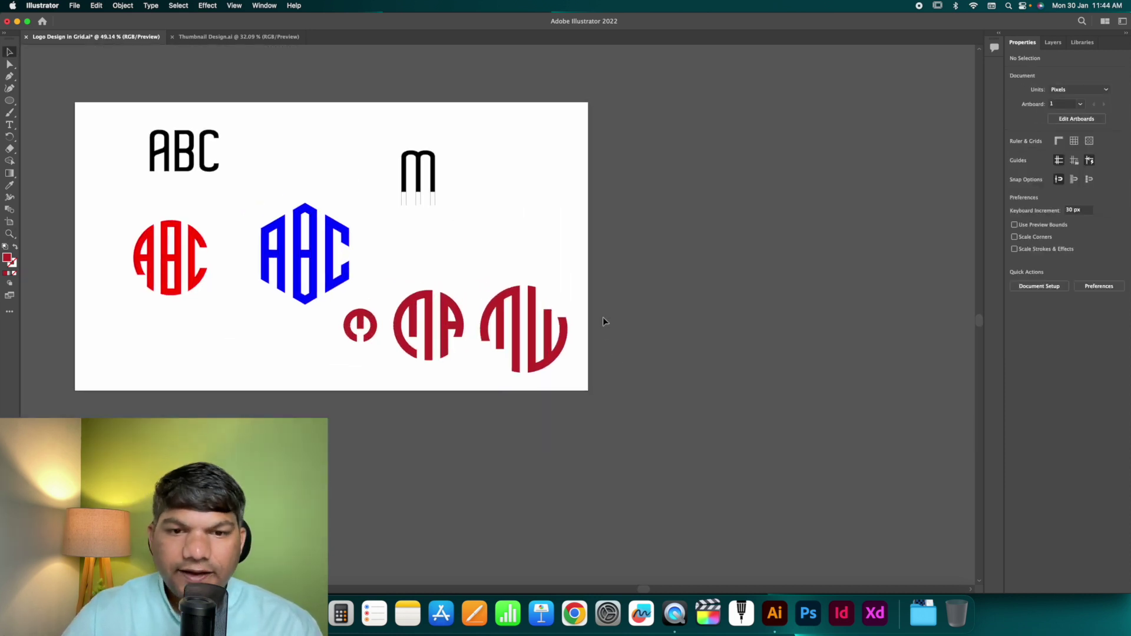
scroll(487, 233, "down", 1)
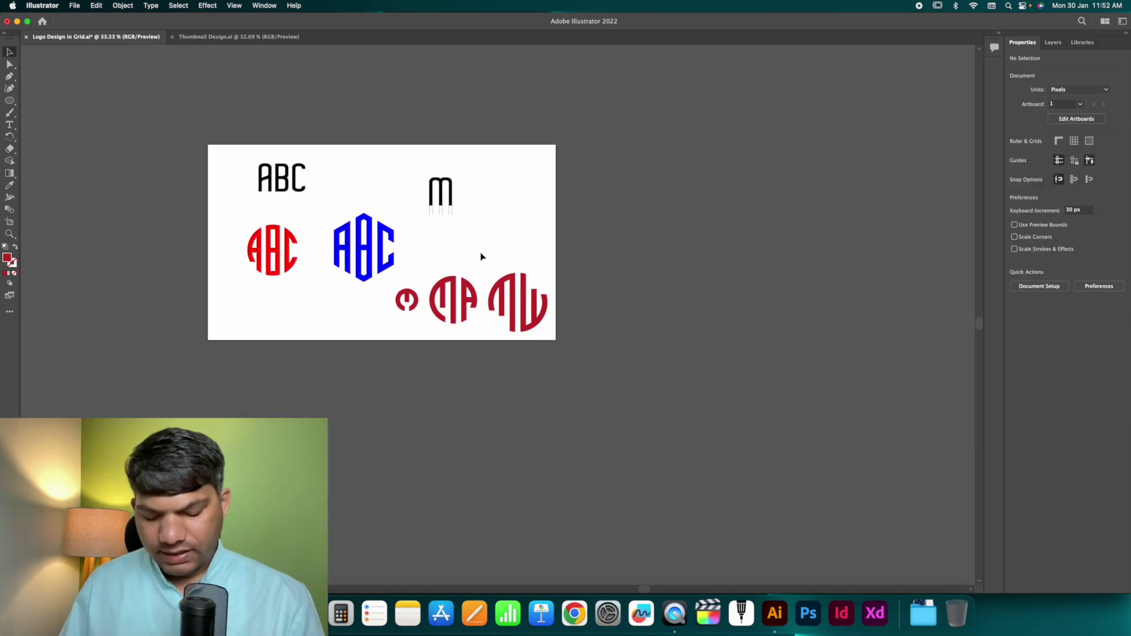
key("l")
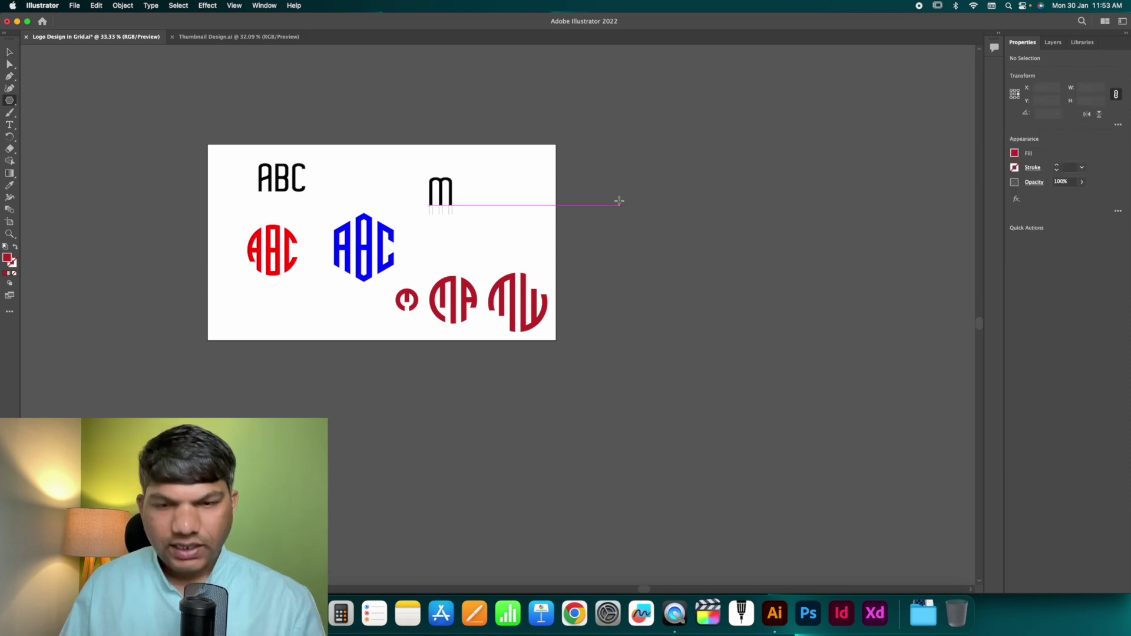
left_click_drag(617, 191, 672, 254)
key("v")
key("d")
left_click_drag(636, 215, 720, 288)
key("slash")
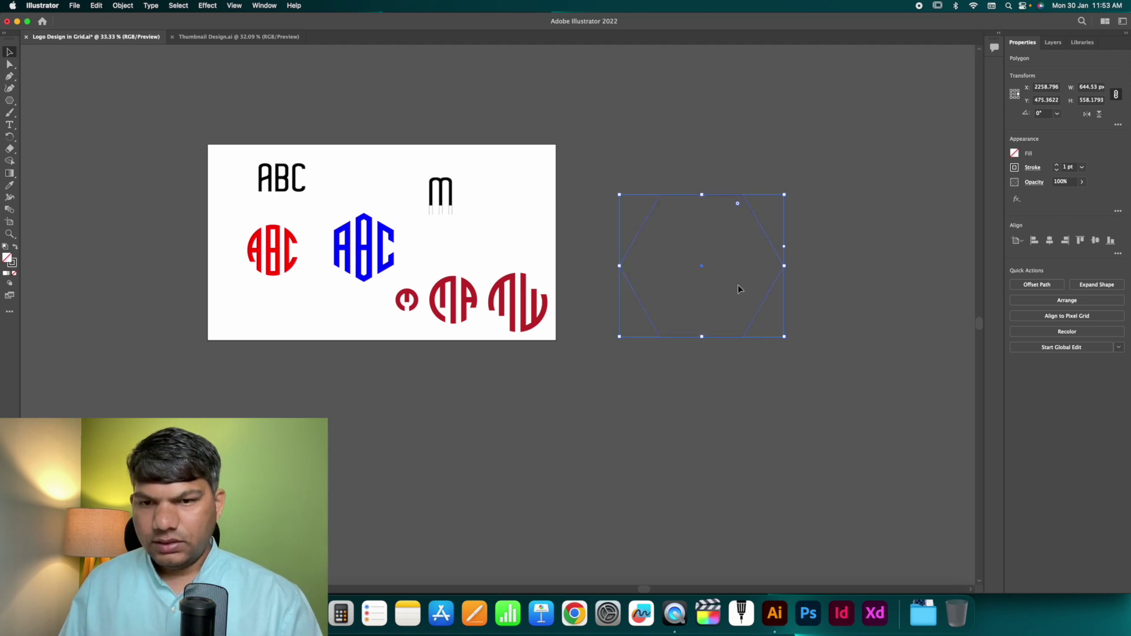
Step: Move the hexagon to the empty canvas below the artboard
left_click(830, 280)
left_click(774, 282)
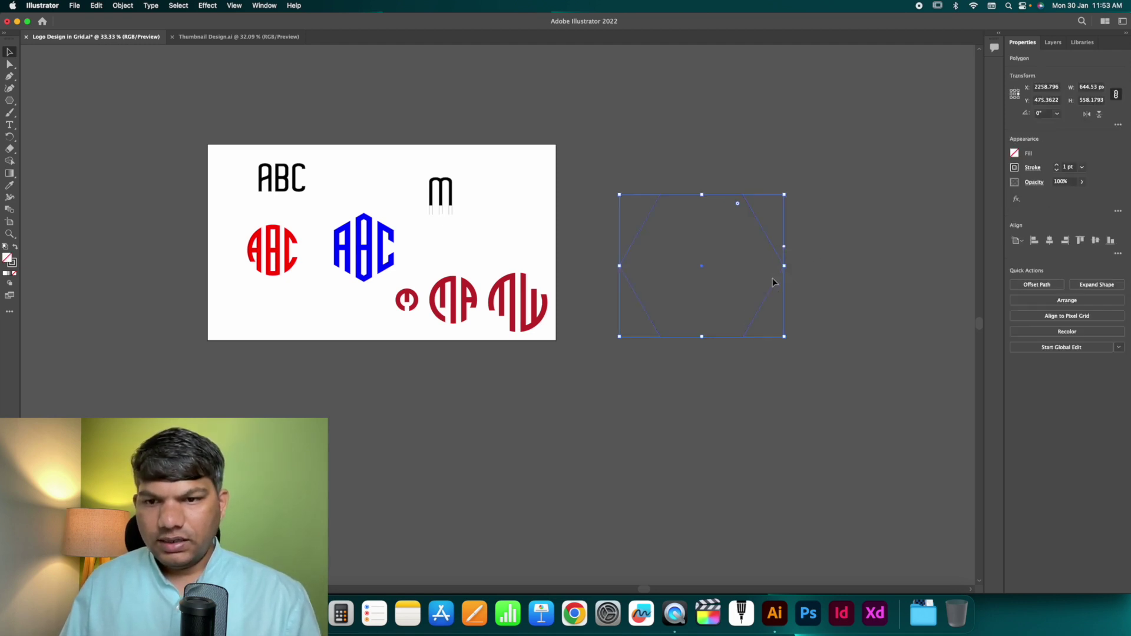
left_click_drag(773, 292, 499, 499)
left_click(622, 413)
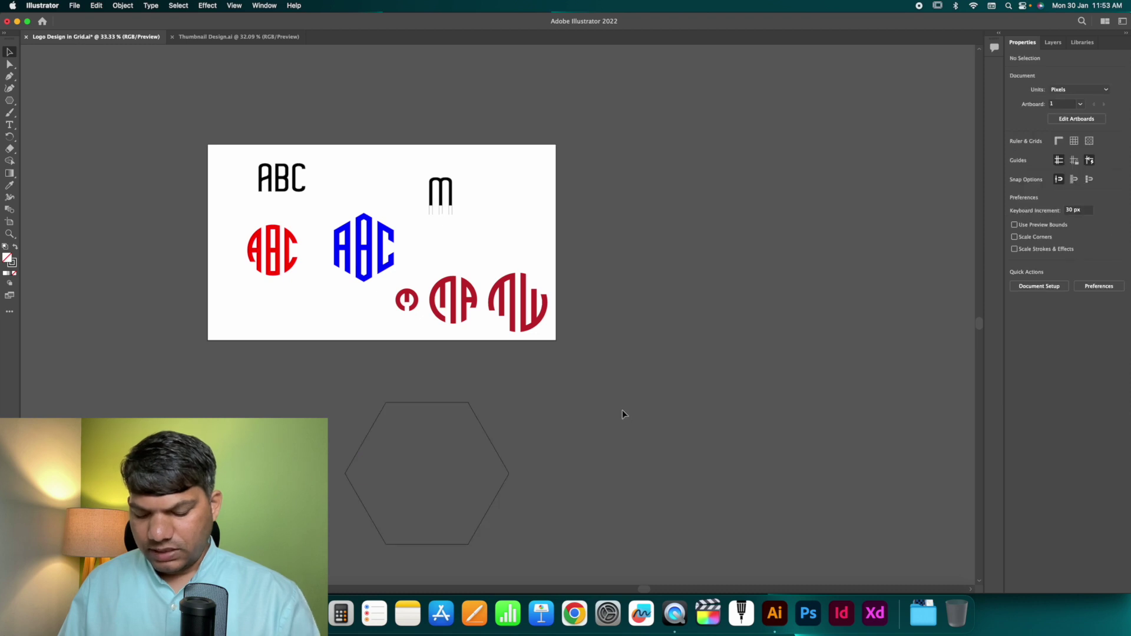
Step: Draw a straight vertical line about 890 px tall on the empty canvas to the right of the artboard
key("p")
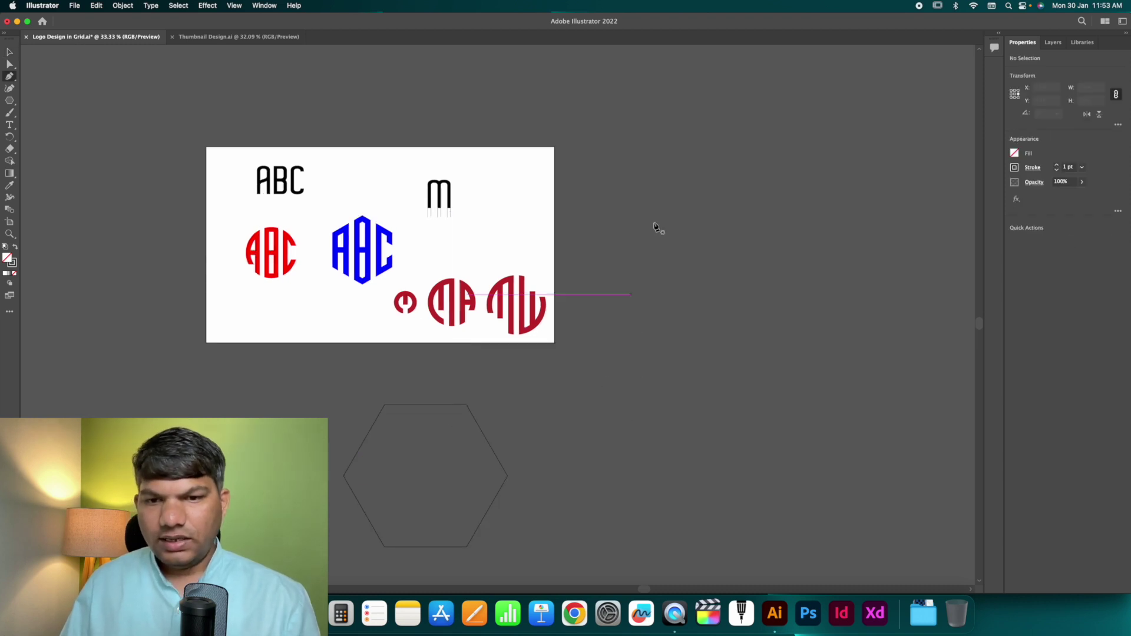
left_click(691, 137)
left_click(691, 363)
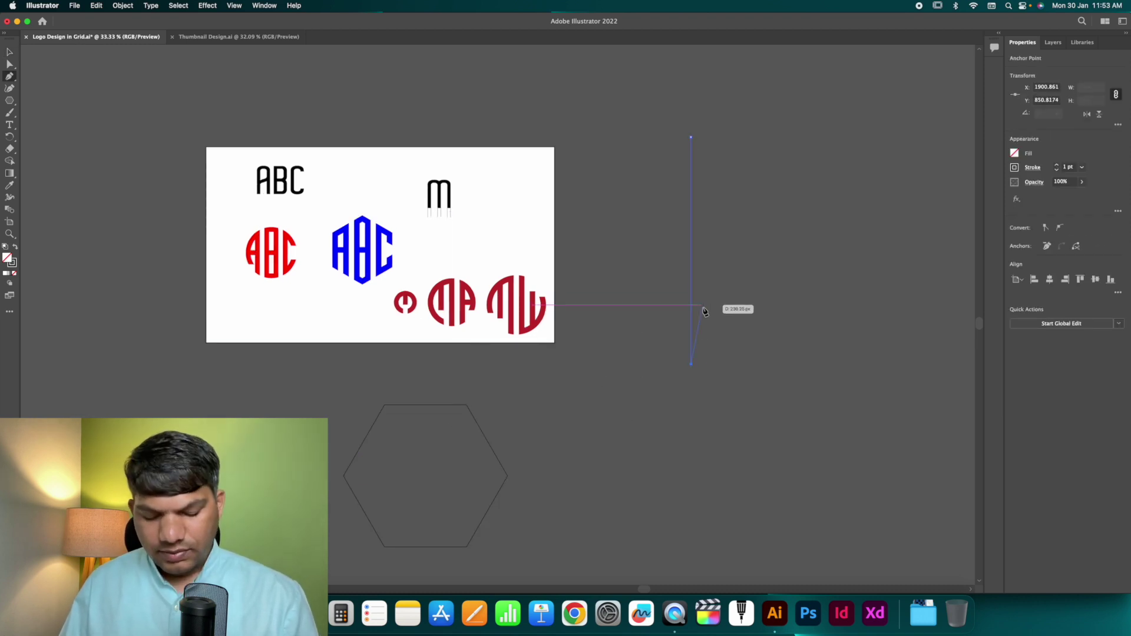
key("v")
left_click(715, 274)
left_click(690, 260)
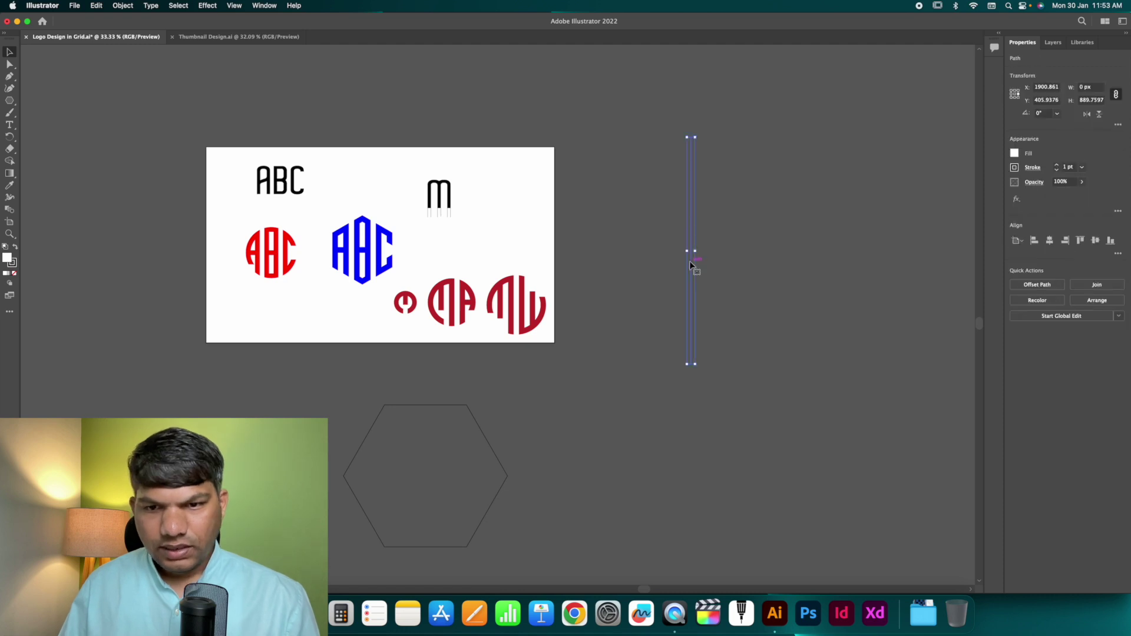
key("Right")
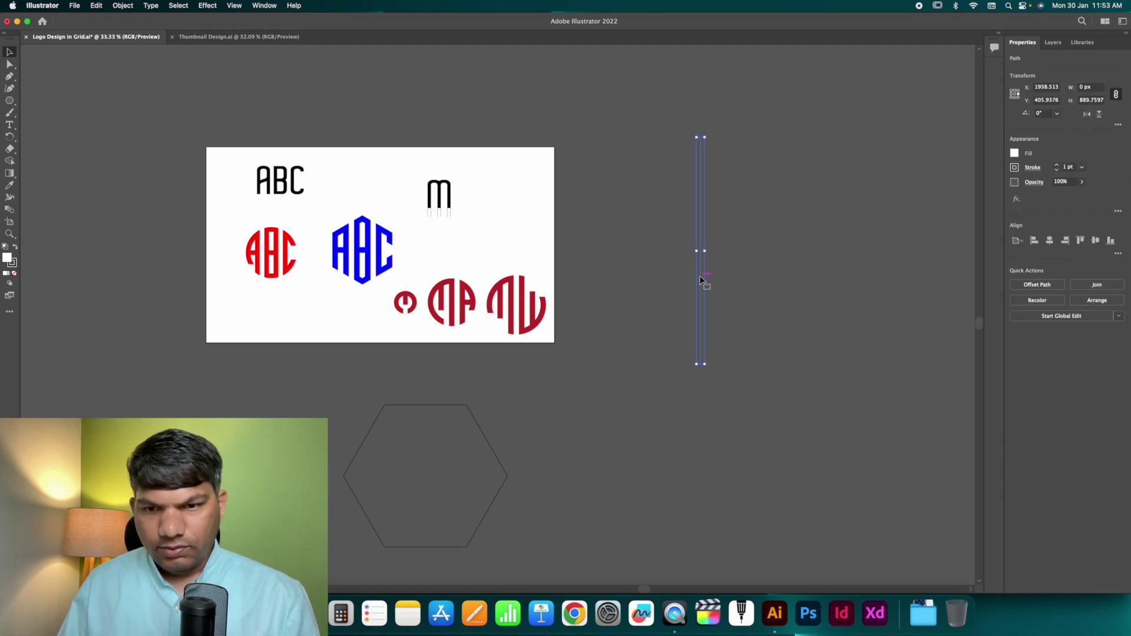
Step: Copy the vertical line about 50 px to the right and repeat the copy to make twelve evenly spaced lines
left_click_drag(700, 280, 713, 281)
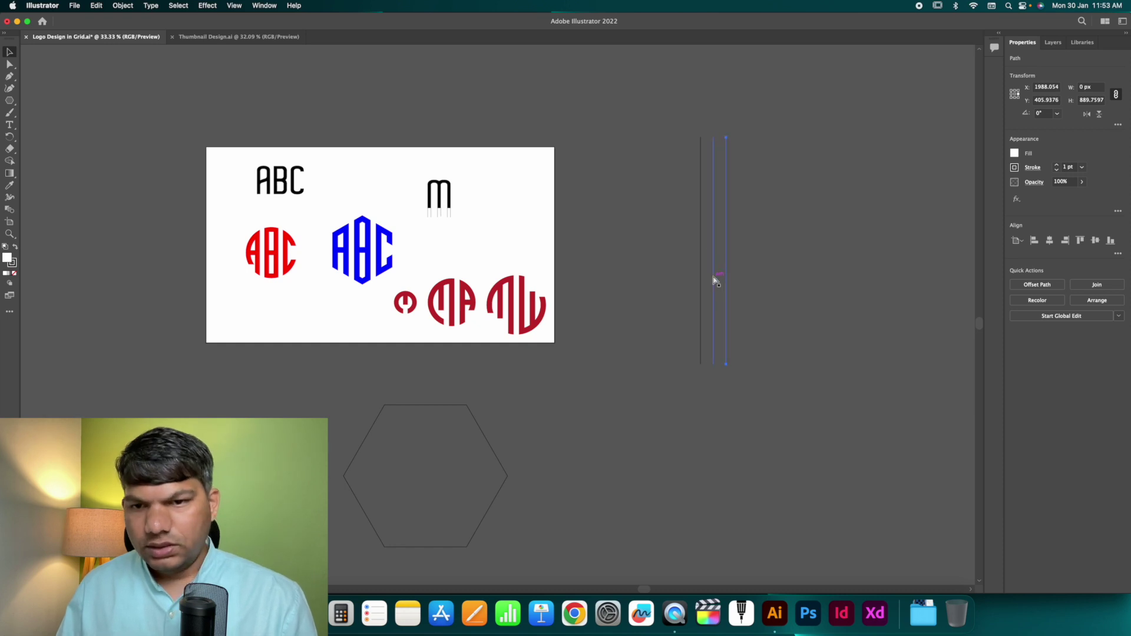
key("super+d")
key("super+d")
key("super+d")
key("super+d")
key("super+d")
key("super+d")
key("super+d")
key("super+d")
key("super+d")
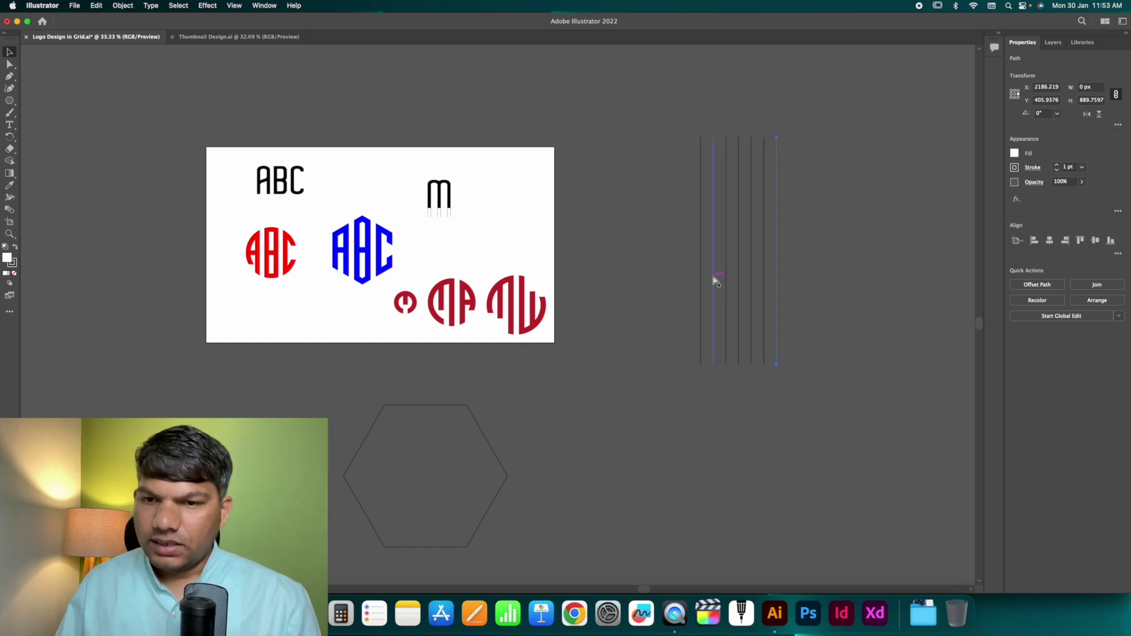
key("super+d")
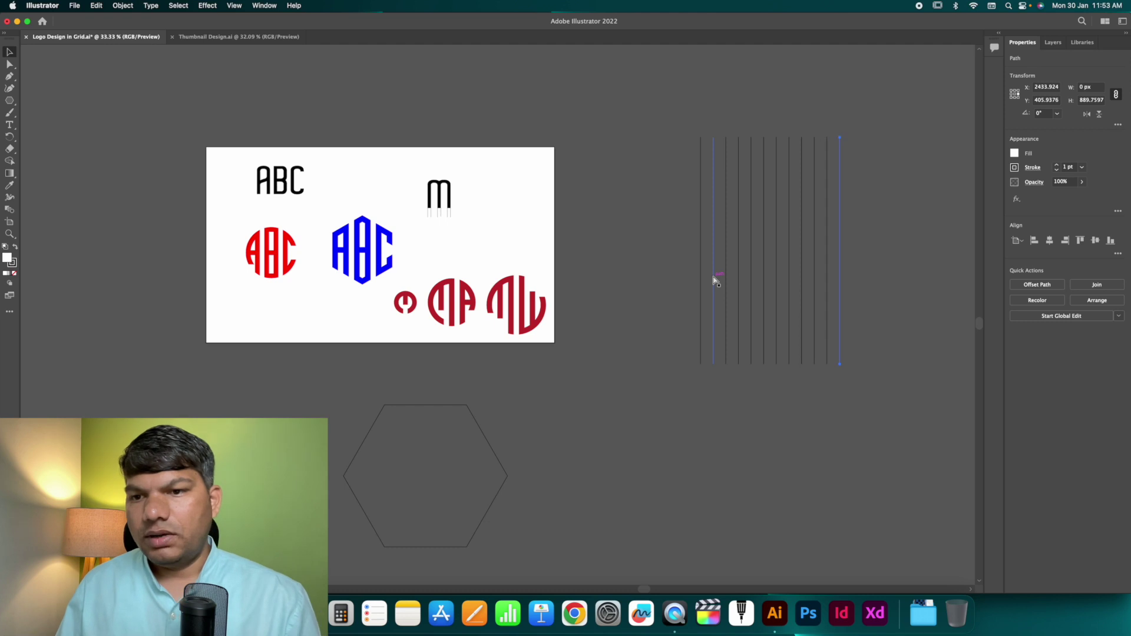
Step: Select all the vertical lines and rotate a copy of them by 90° about their centre to form a square grid
left_click_drag(695, 269, 878, 285)
key("super+shift+b")
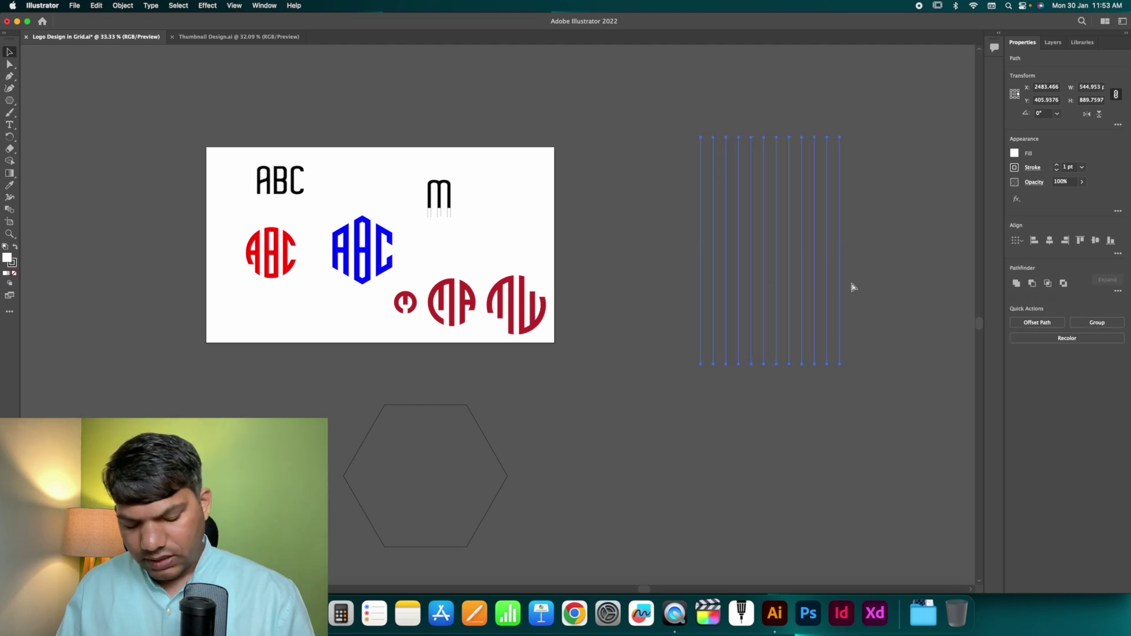
key("r")
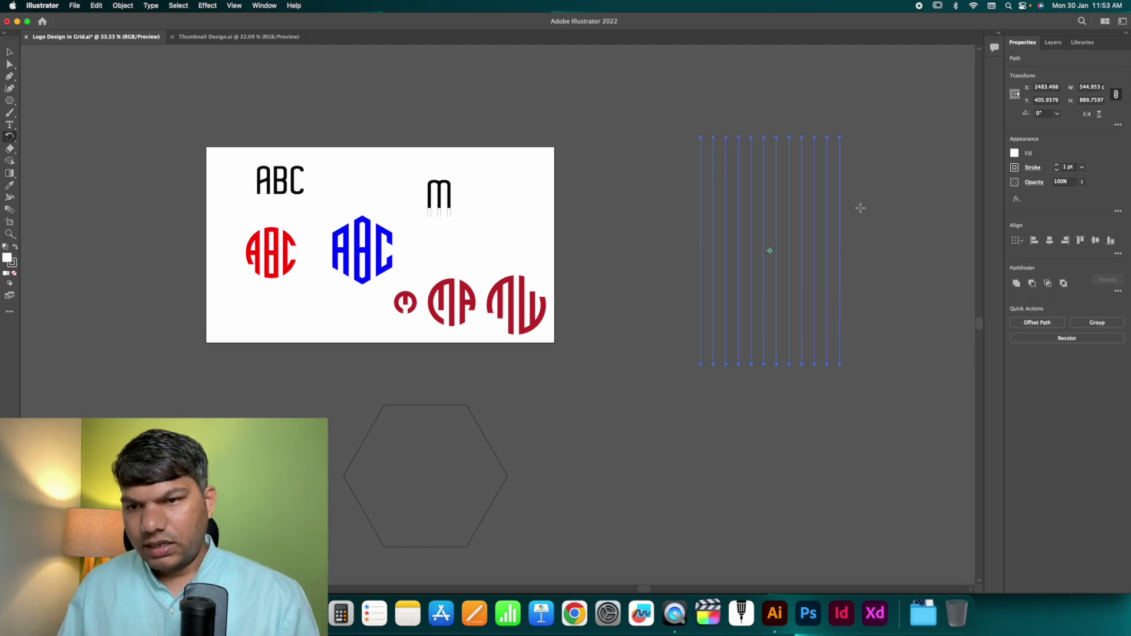
left_click_drag(707, 197, 819, 202)
key("v")
key("super+shift+b")
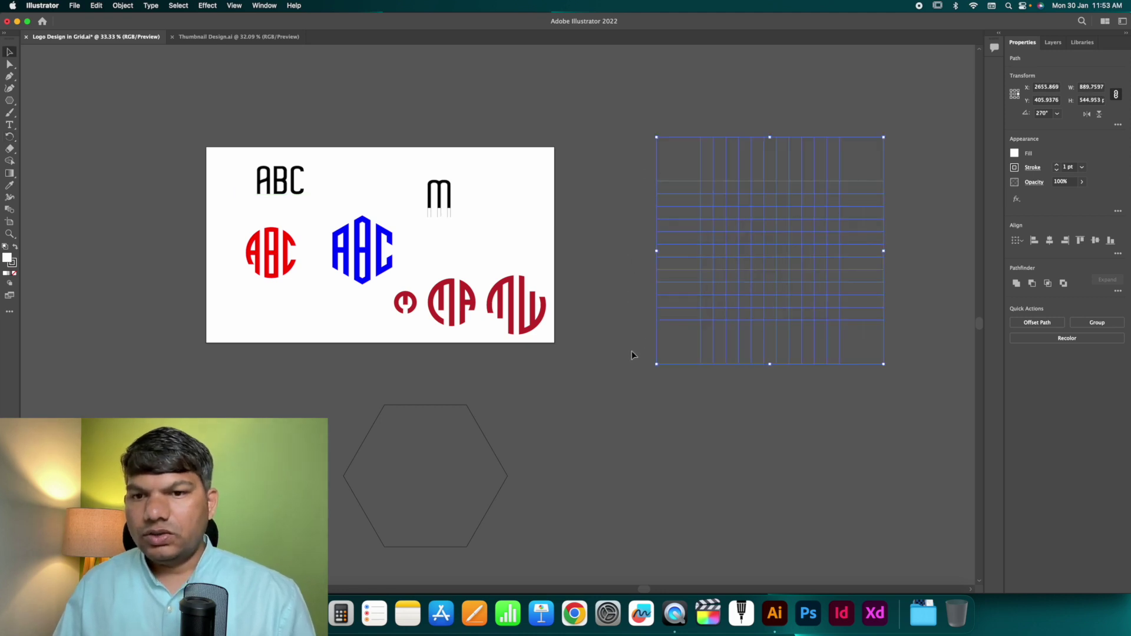
Step: Group the vertical lines and the horizontal lines of the grid as two separate sets
left_click(681, 316)
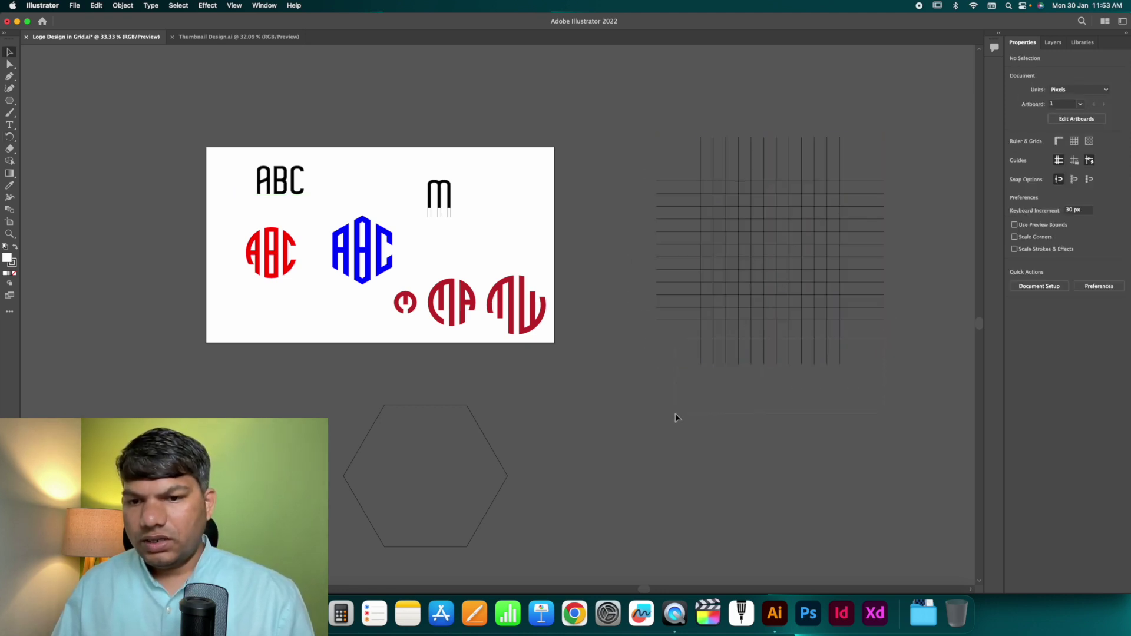
left_click_drag(675, 414, 676, 412)
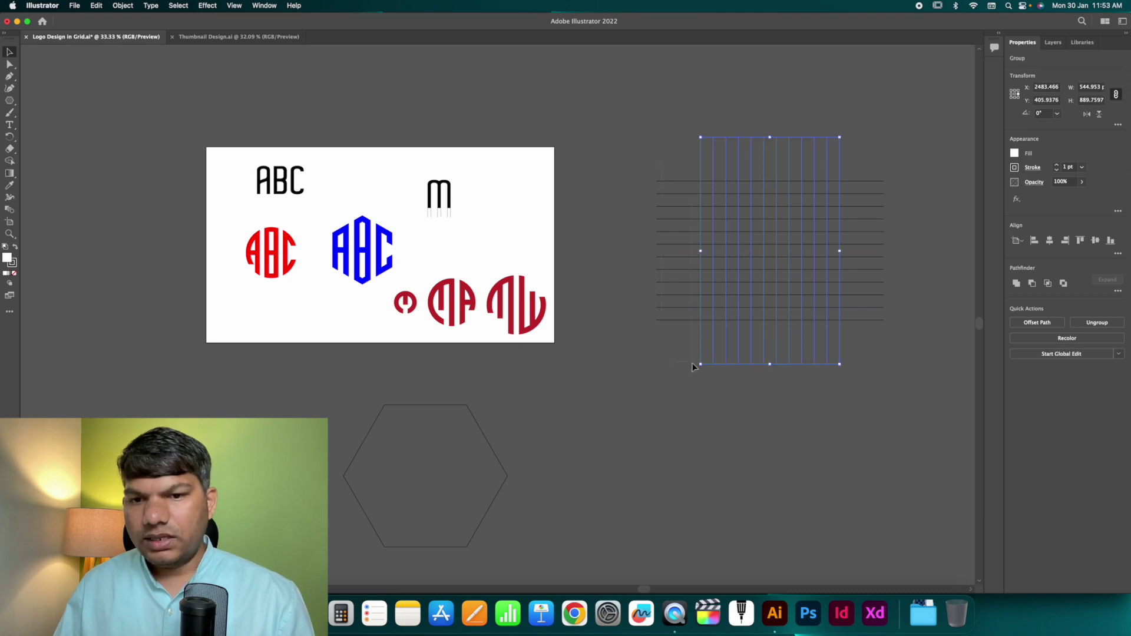
left_click_drag(691, 362, 680, 363)
left_click(675, 359)
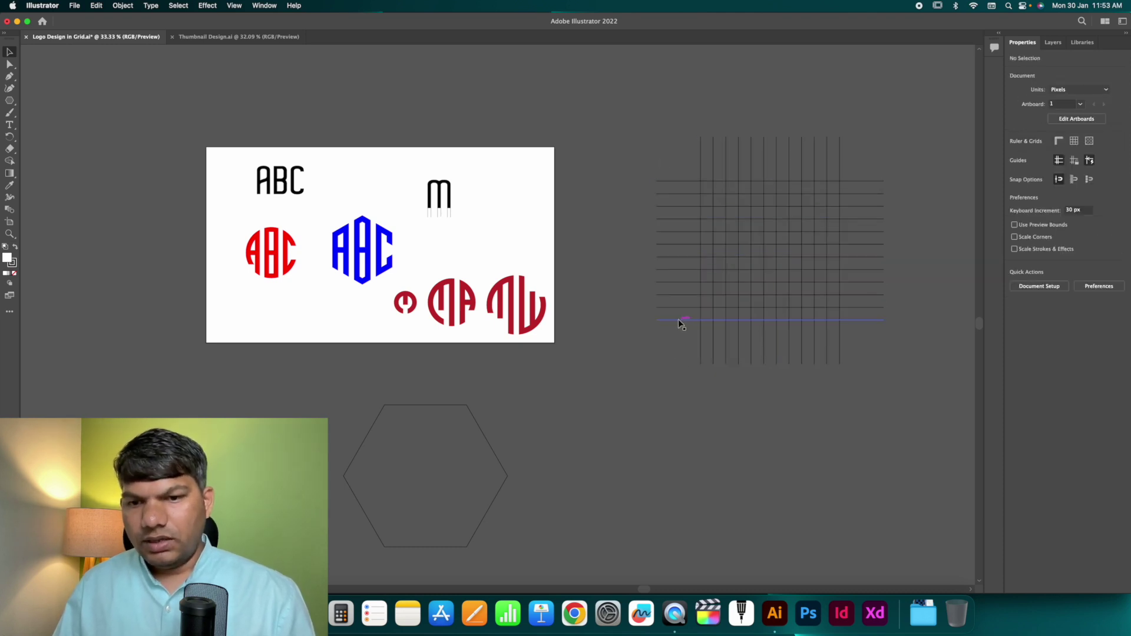
left_click(677, 319)
key("Delete")
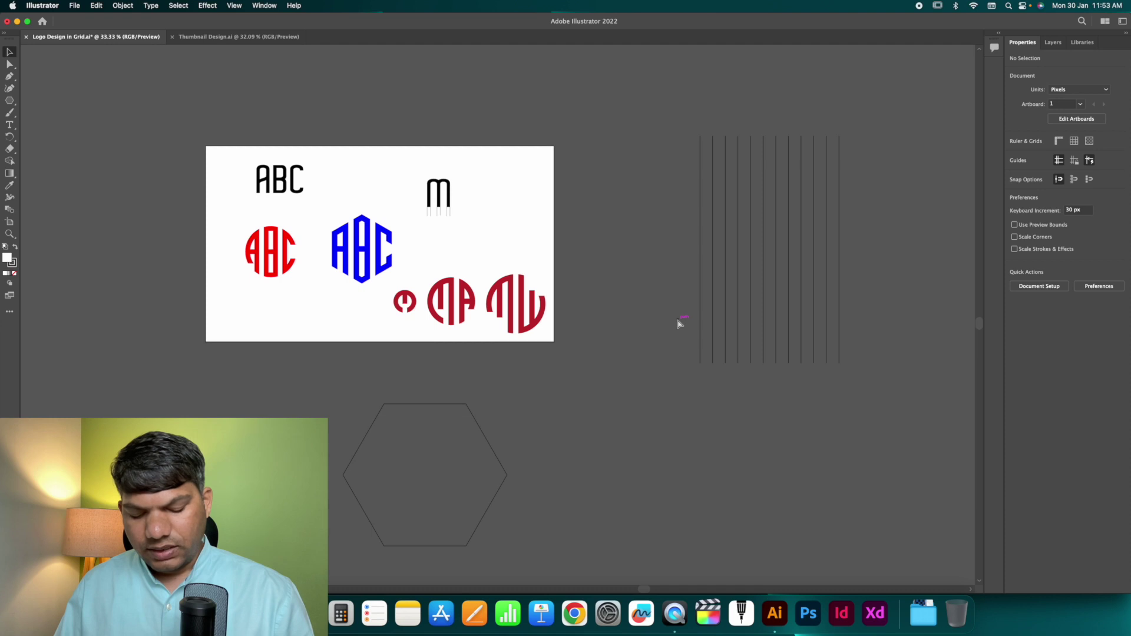
key("super+z")
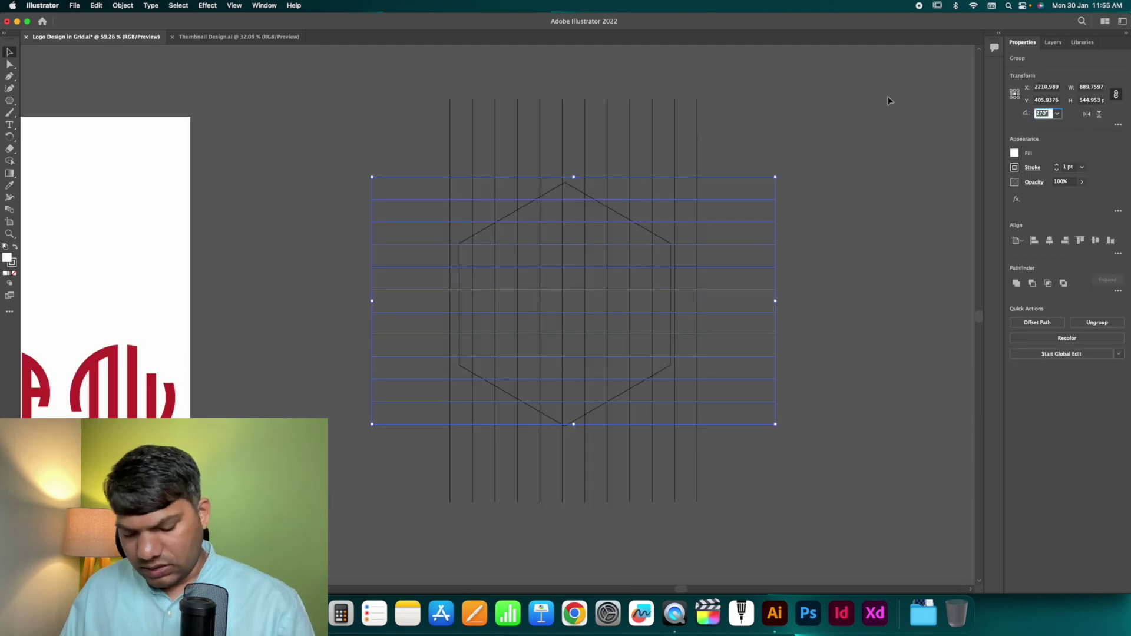
Step: Set the rotation angle of the selected copy of the horizontal line group to 60°
type("6")
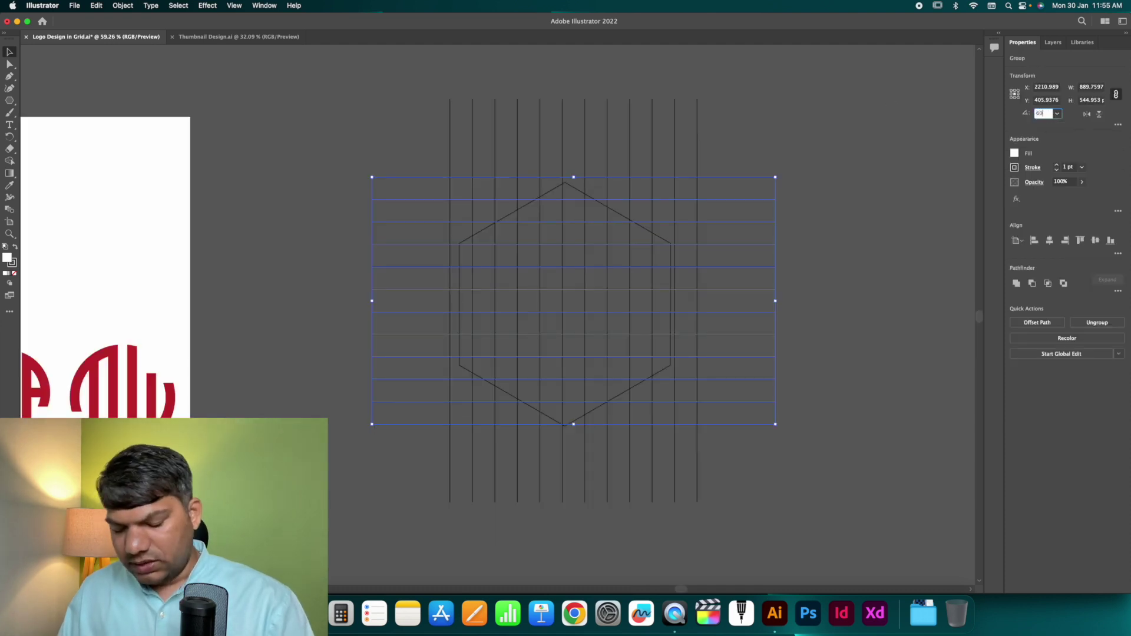
type("0")
key("Return")
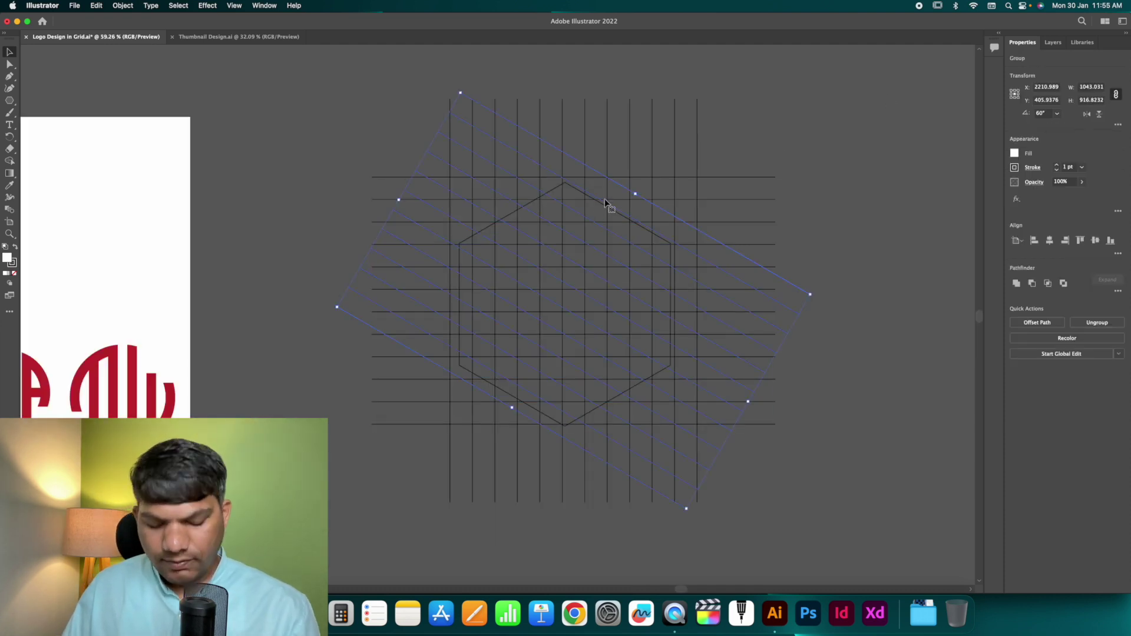
Step: Duplicate the slanted line group in place and flip the copy horizontally to complete the hexagonal grid
key("super+c")
key("super+f")
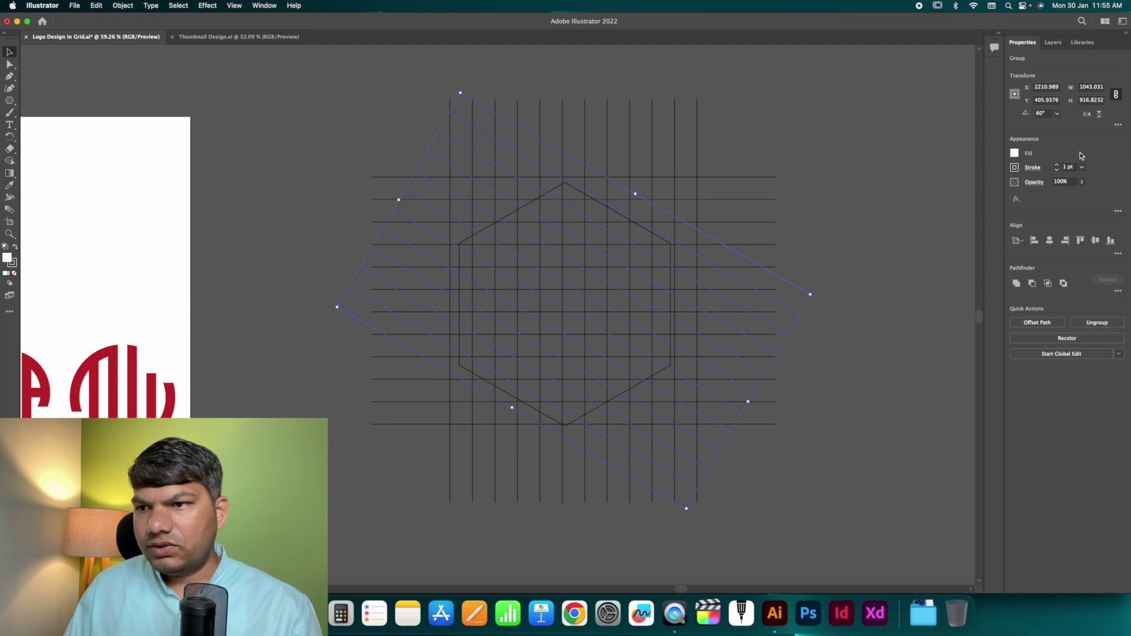
left_click(1087, 113)
left_click(833, 160)
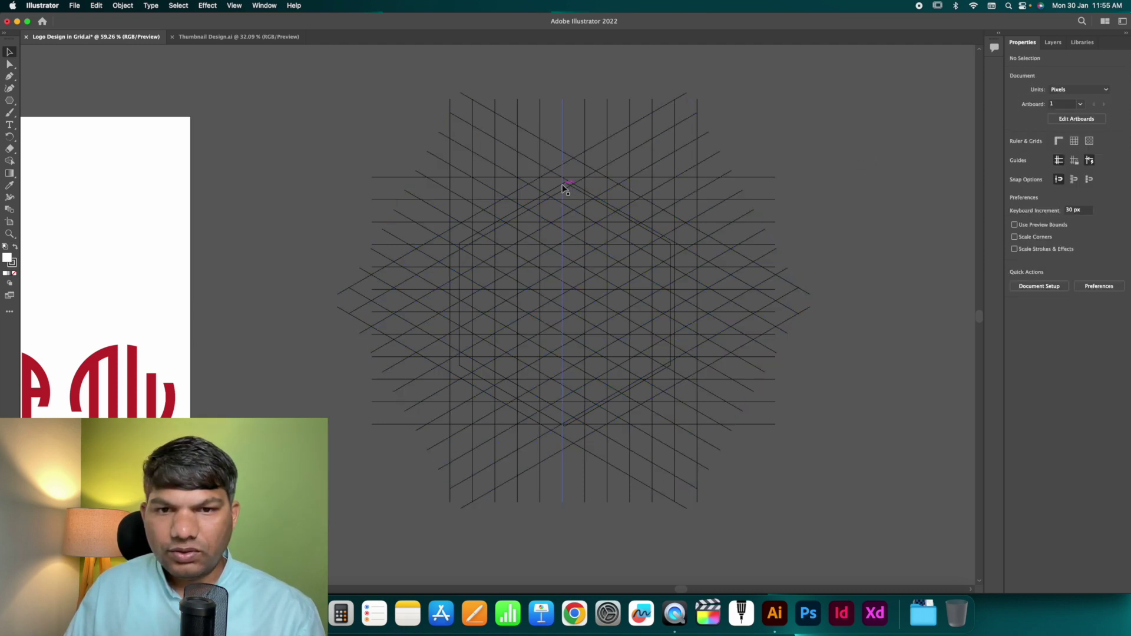
Step: Move the hexagon off the grid, delete it, and select the line group that slopes down to the right
left_click_drag(559, 188, 863, 208)
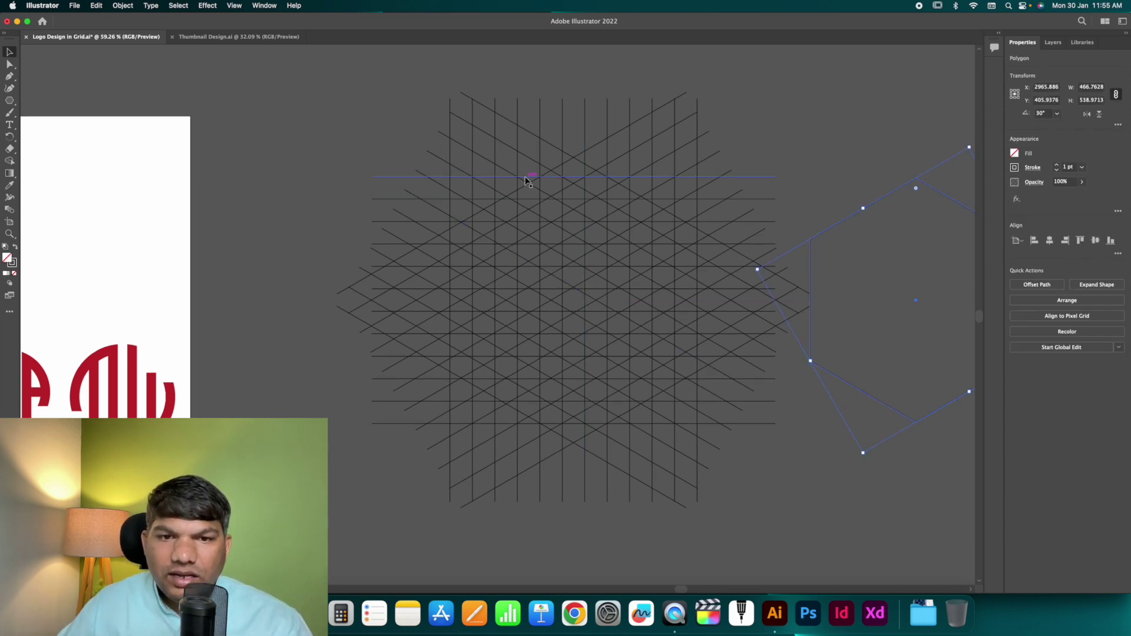
scroll(718, 206, "right", 5)
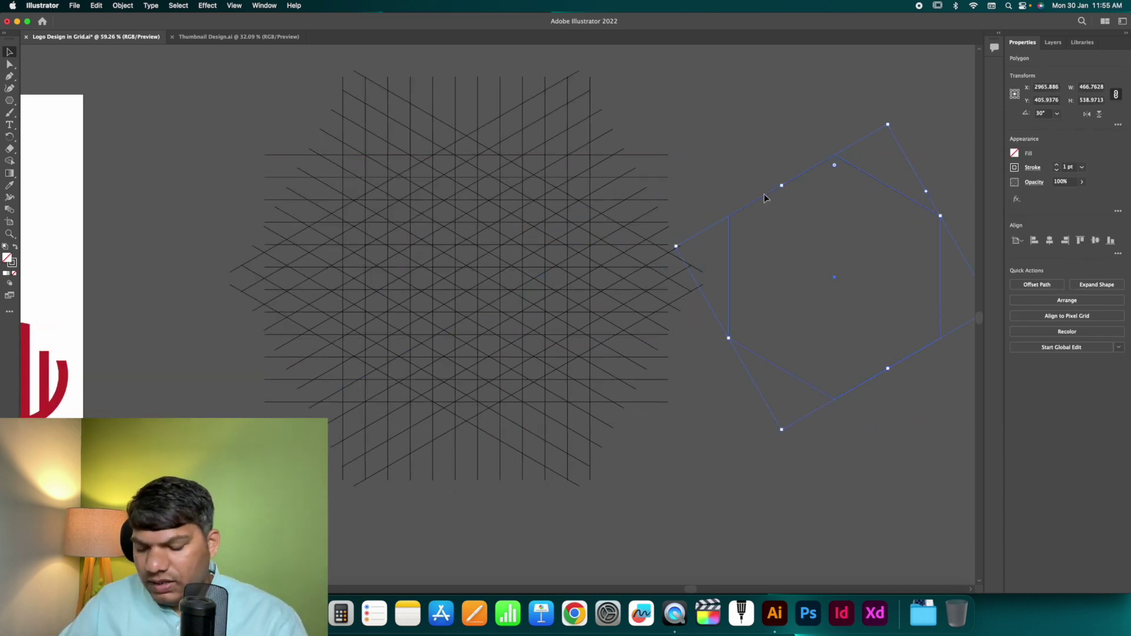
key("Delete")
left_click(451, 128)
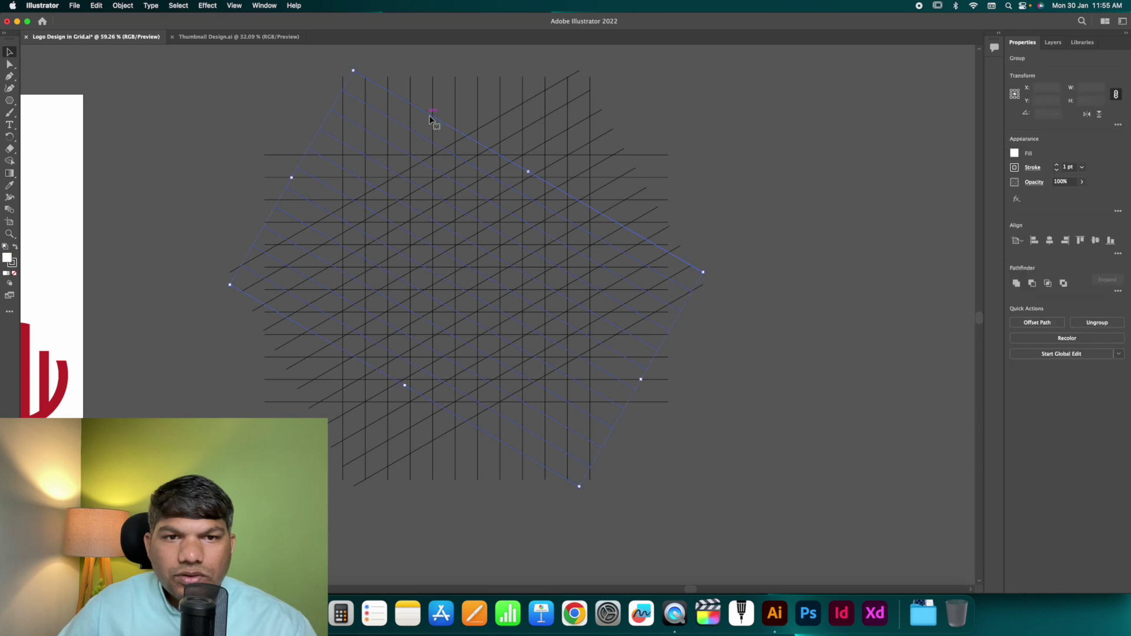
Step: Select the whole grid and merge its regions with Shape Builder into a slanted bar rising to the right as the M's top
left_click_drag(249, 89, 804, 454)
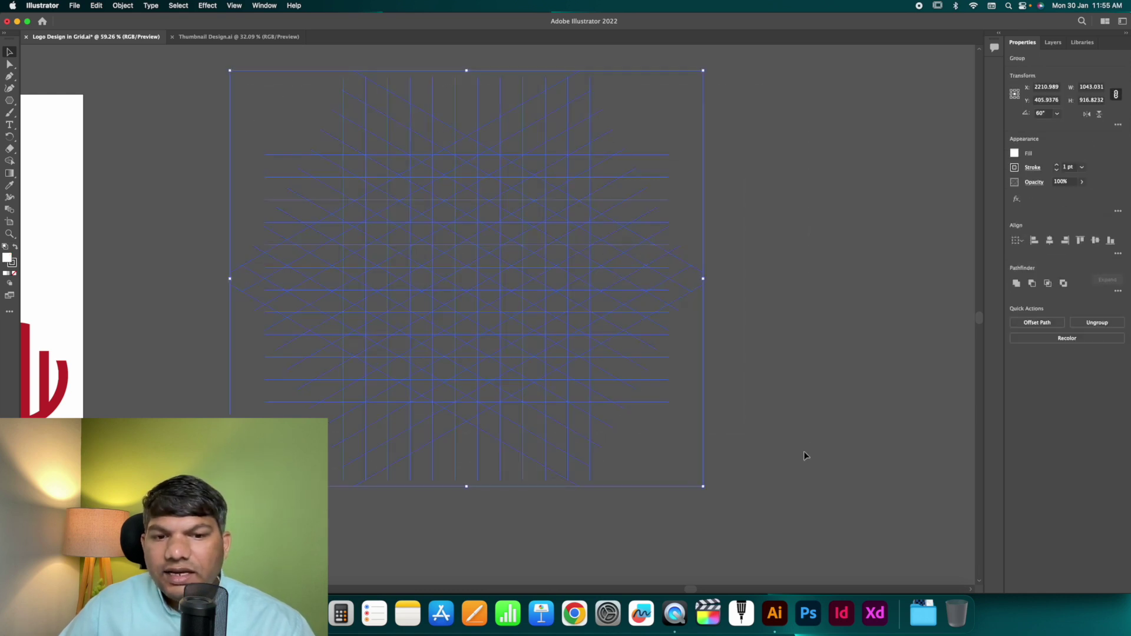
scroll(774, 454, "left", 2)
scroll(774, 453, "up", 1)
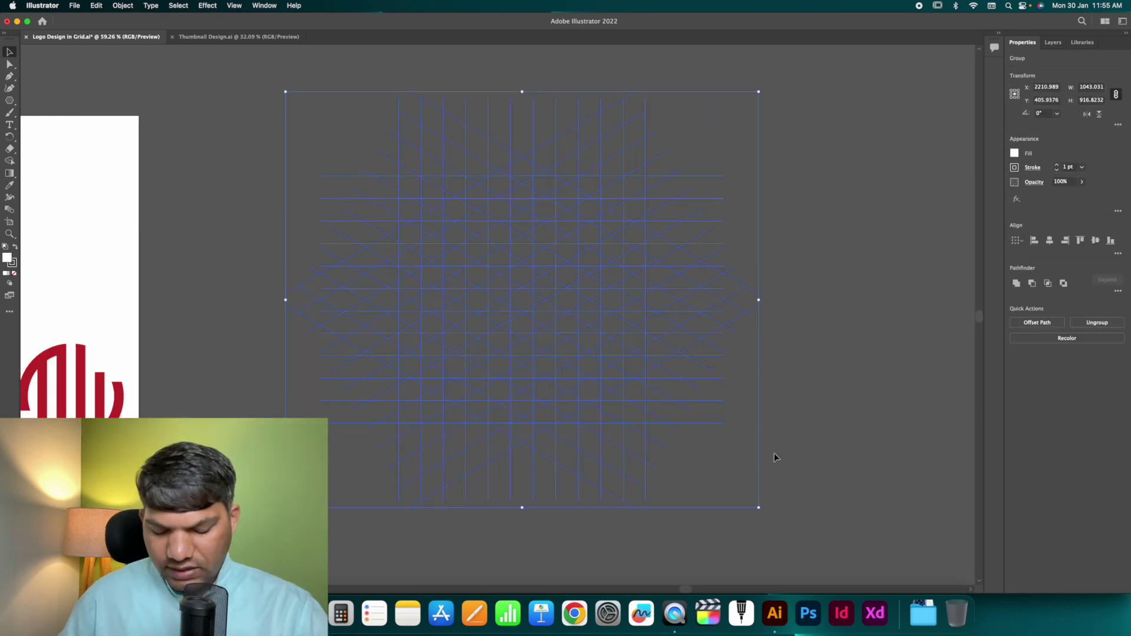
key("shift+m")
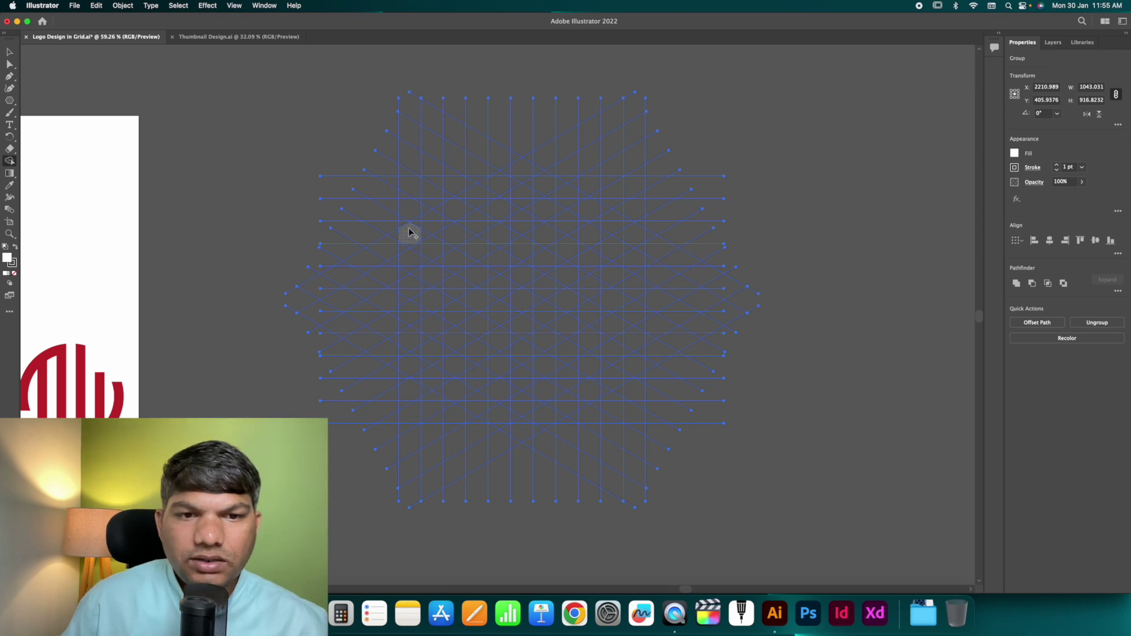
left_click_drag(408, 235, 447, 213)
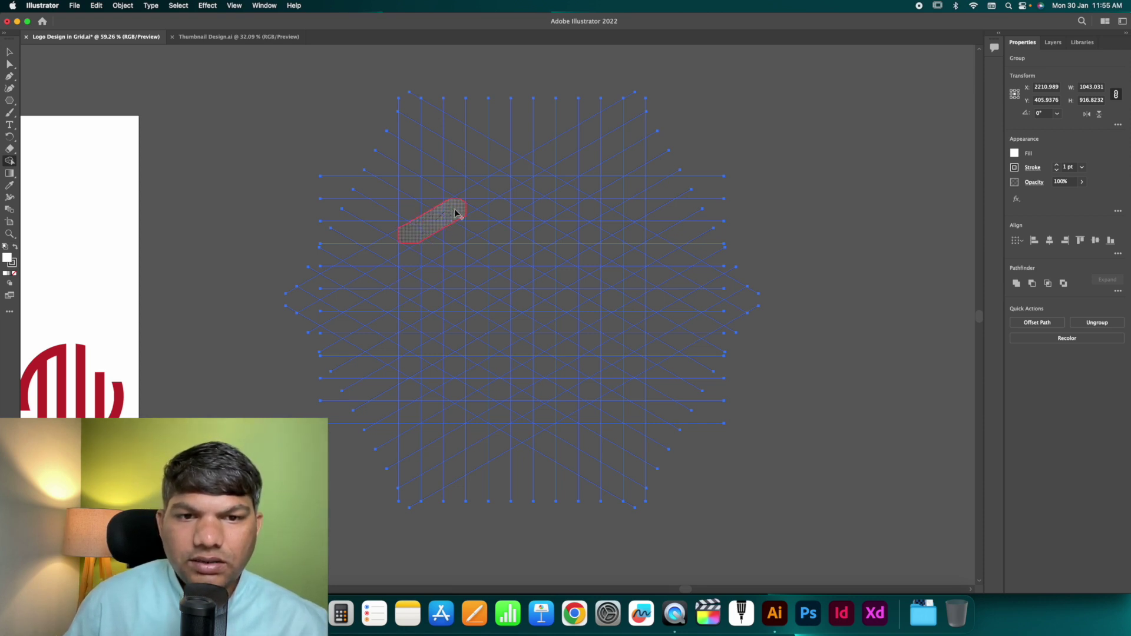
left_click_drag(476, 205, 477, 195)
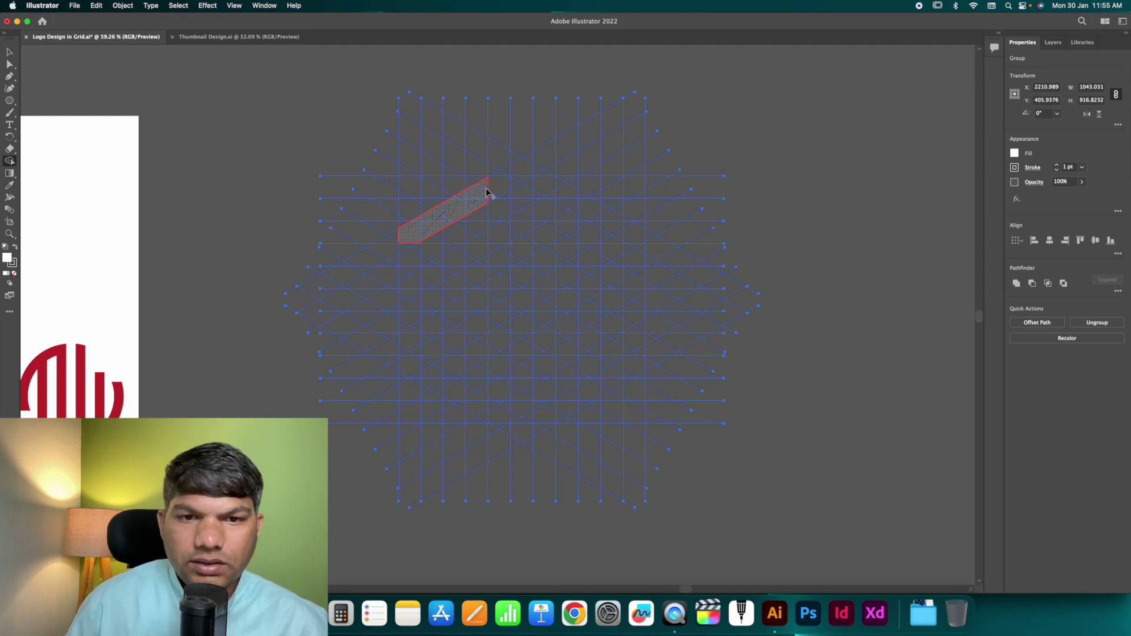
left_click_drag(486, 192, 487, 192)
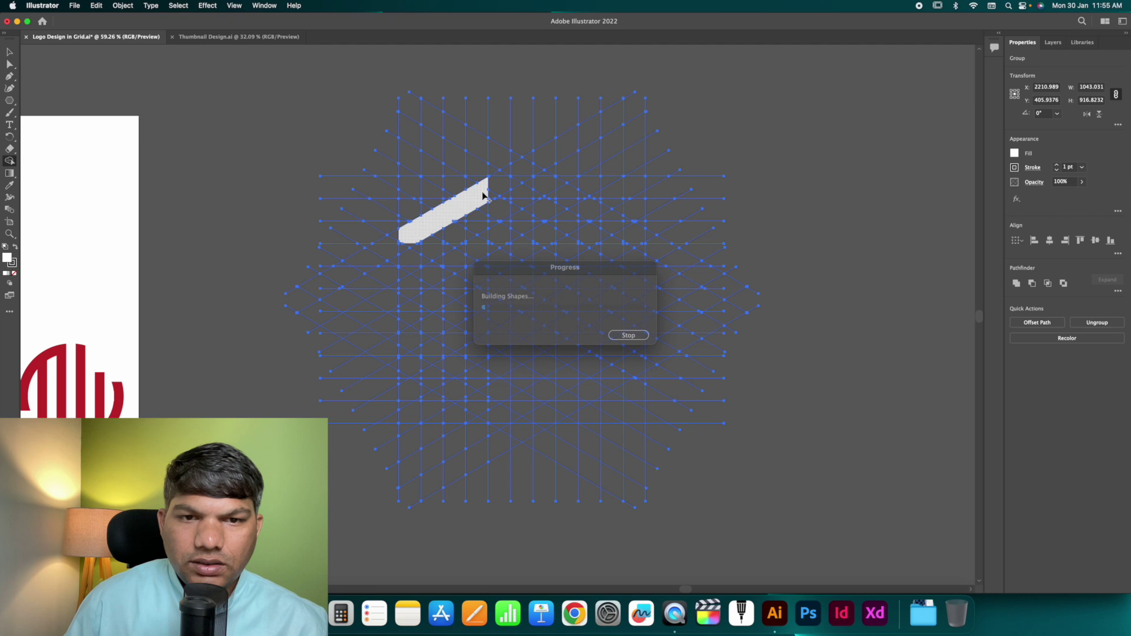
Step: Extend the slanted bar down its outer end into the M's left vertical stem, finishing with a slanted foot
left_click(404, 252)
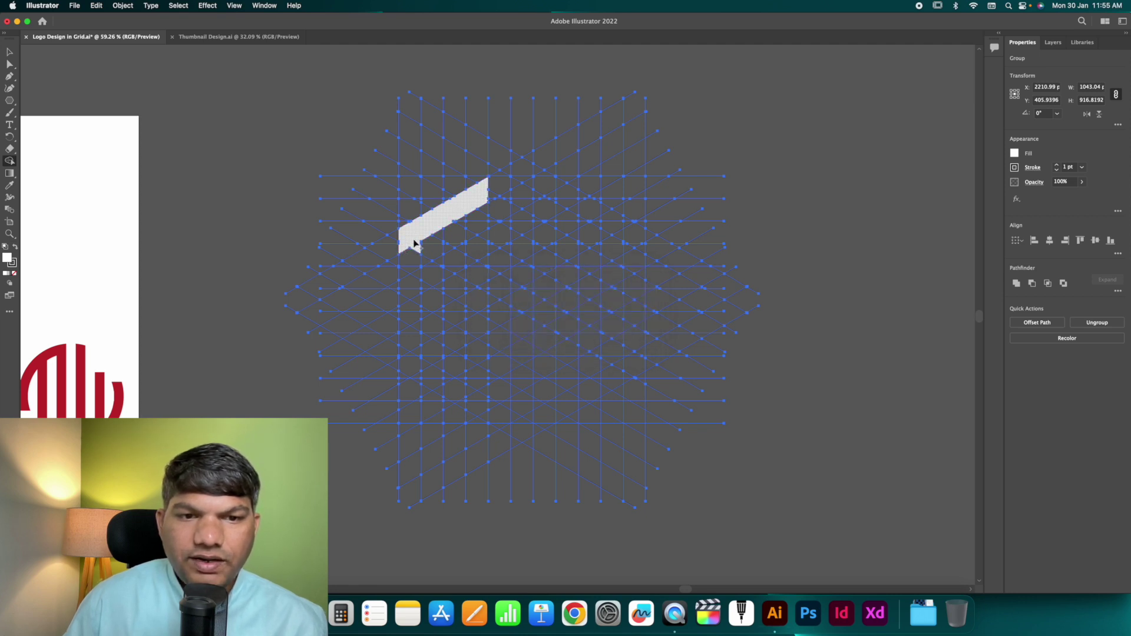
left_click_drag(411, 248, 407, 366)
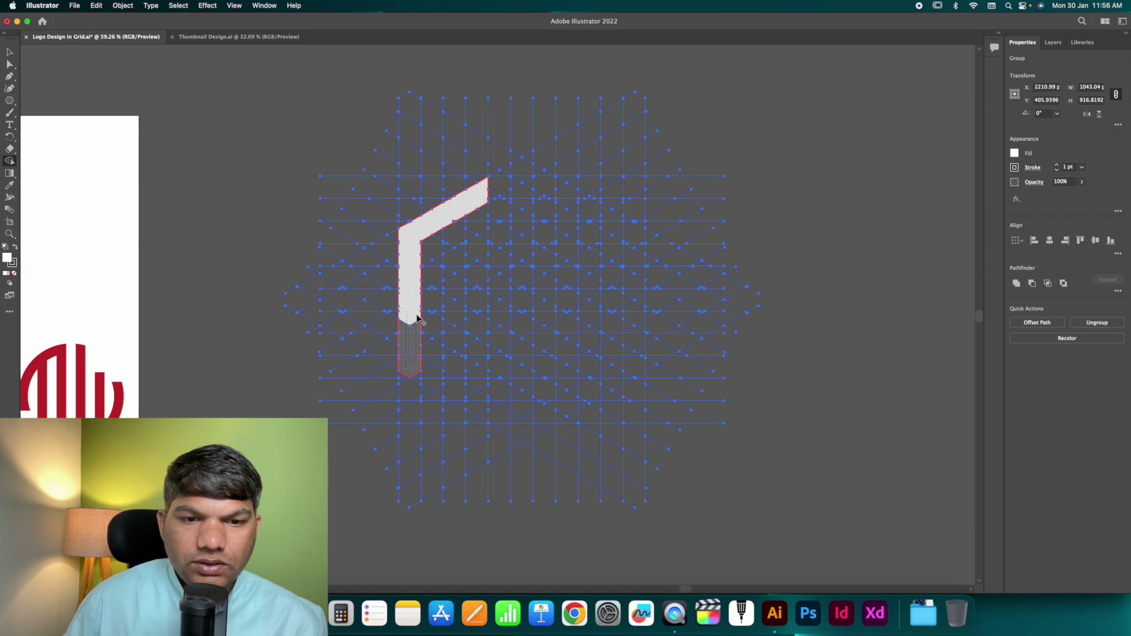
left_click_drag(417, 318, 403, 354)
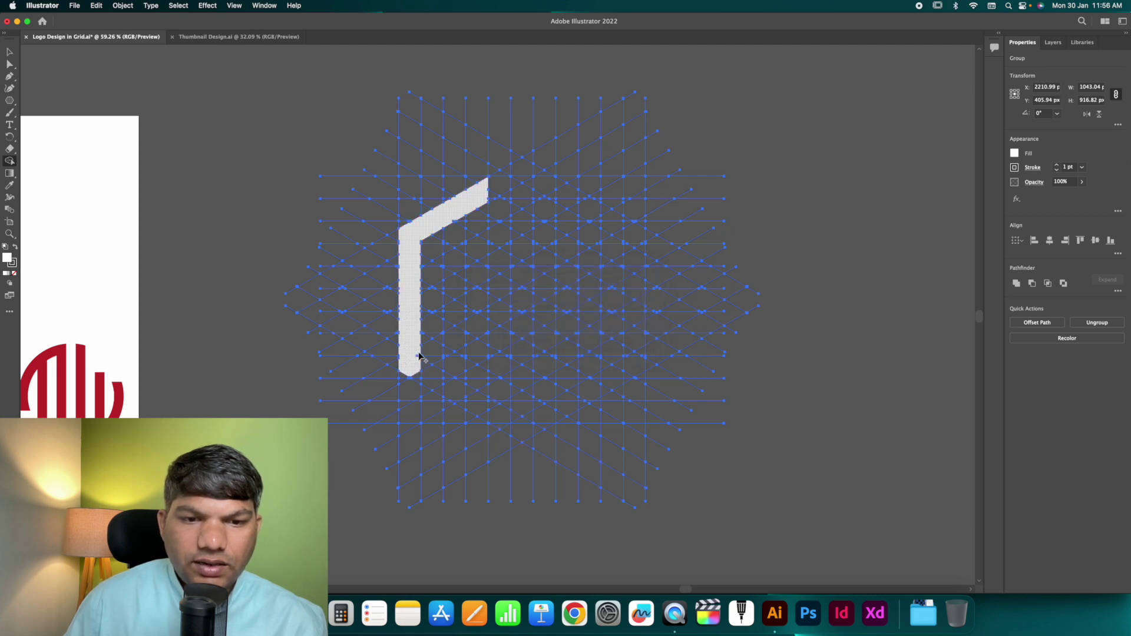
left_click(417, 366)
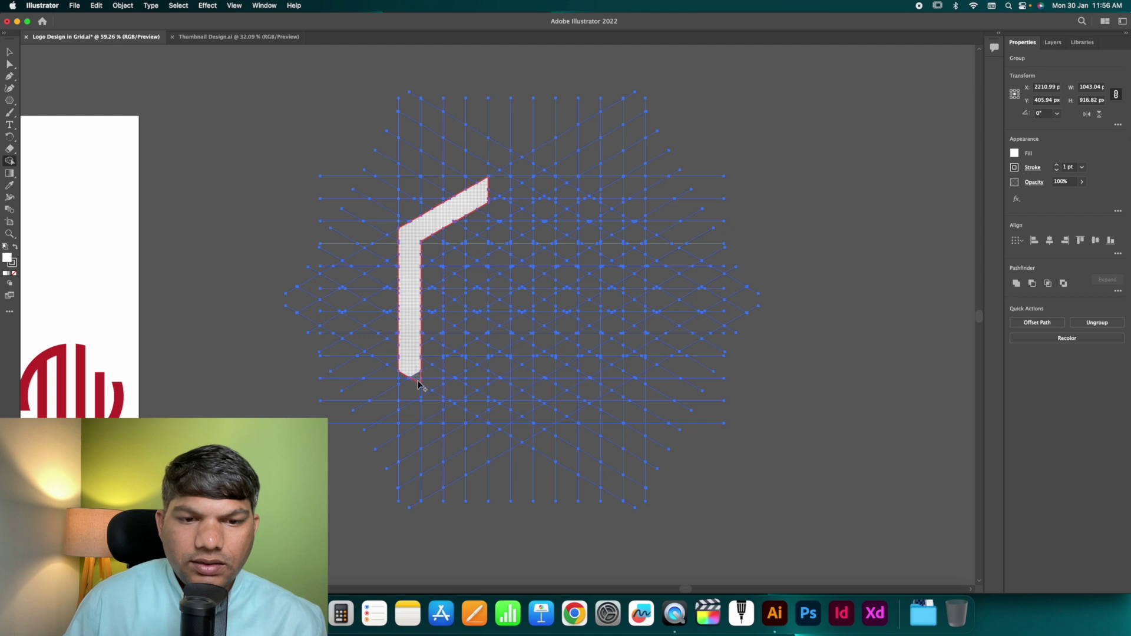
left_click(418, 383)
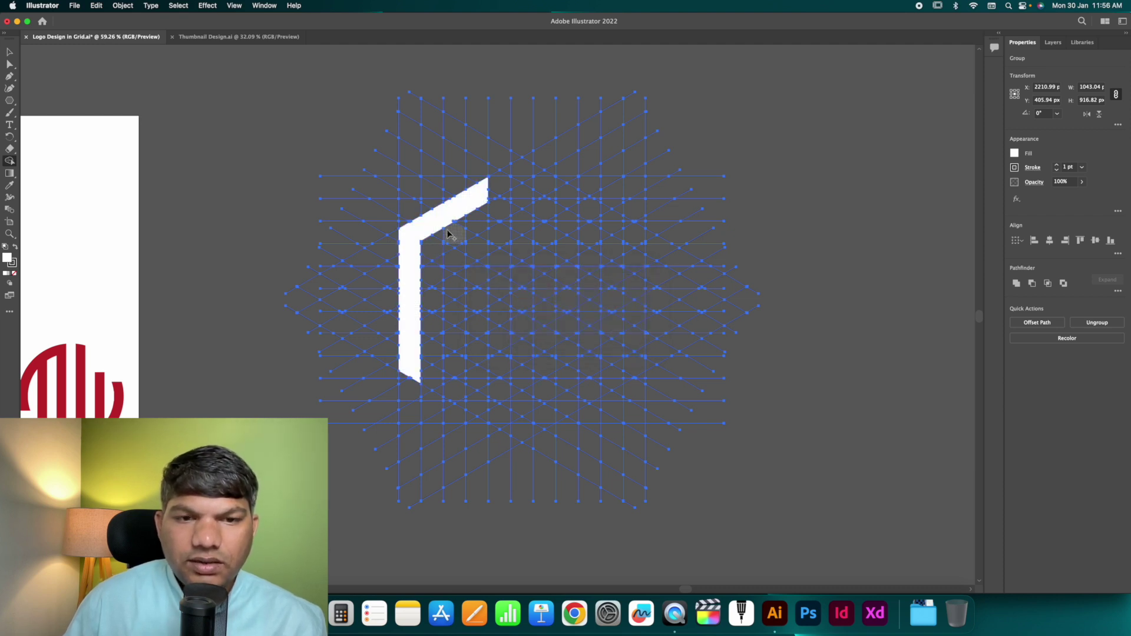
Step: Merge grid regions into the M's middle and right stems and join the right stem to the slanted top bar
left_click_drag(463, 217, 453, 395)
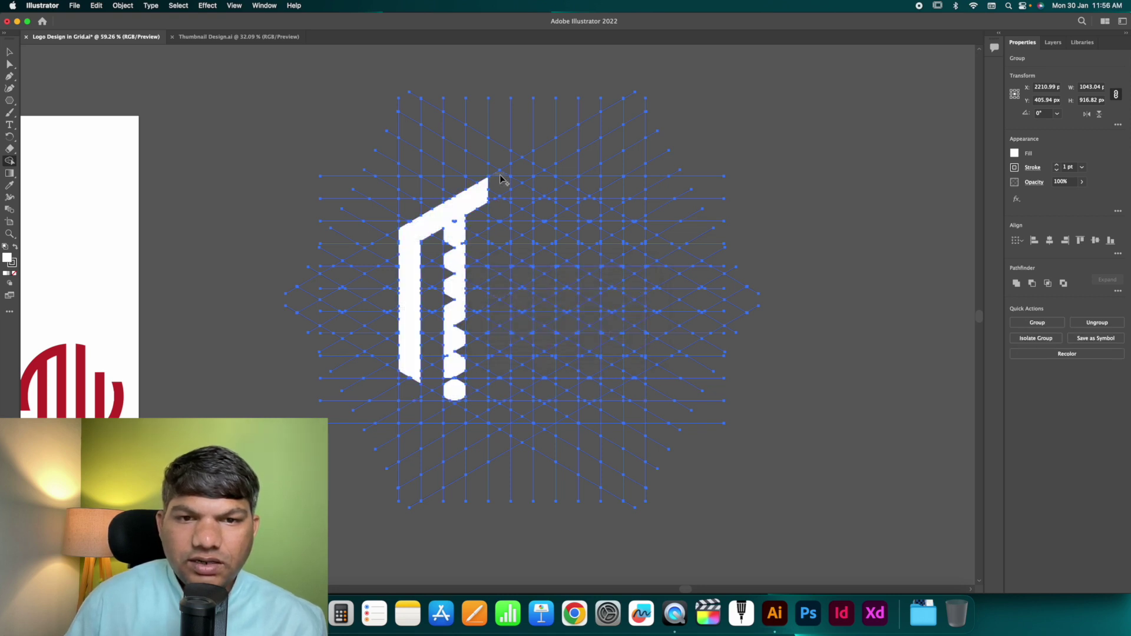
left_click_drag(500, 178, 500, 423)
key("z")
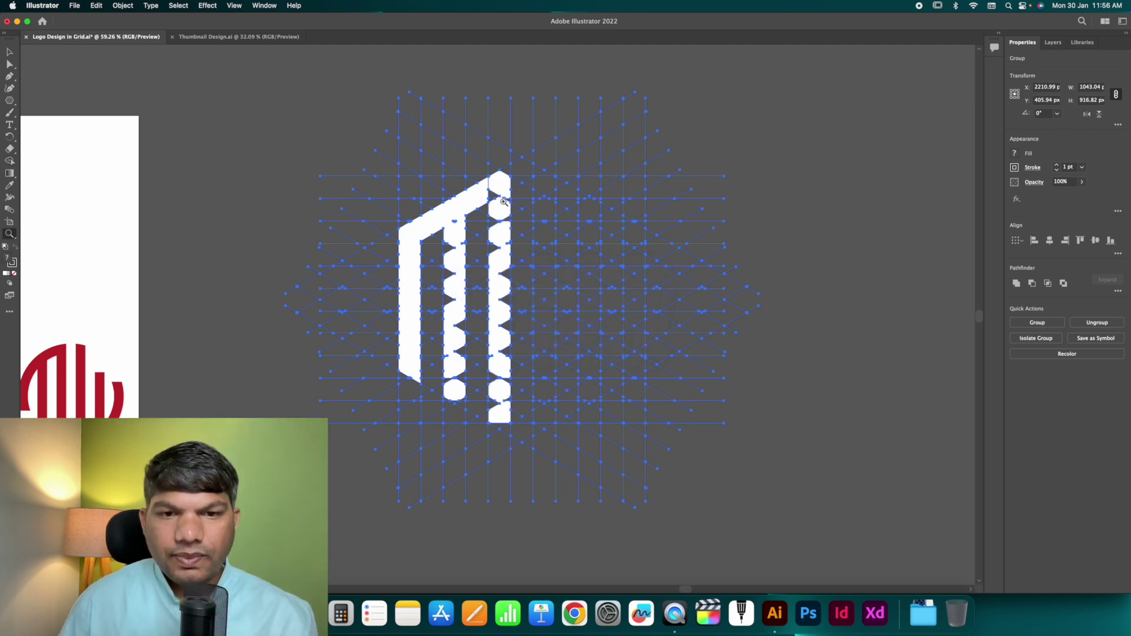
left_click_drag(503, 202, 619, 259)
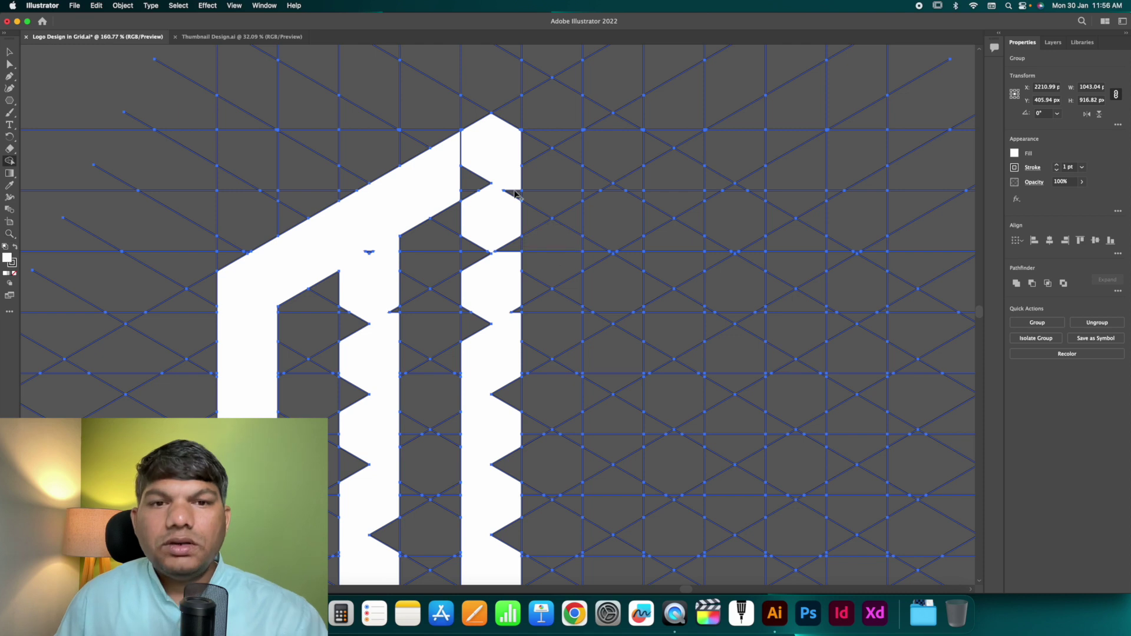
mouse_move(479, 144)
left_mouse_down()
mouse_move(454, 172)
mouse_move(485, 183)
mouse_move(466, 195)
mouse_move(516, 206)
mouse_move(517, 189)
left_mouse_up()
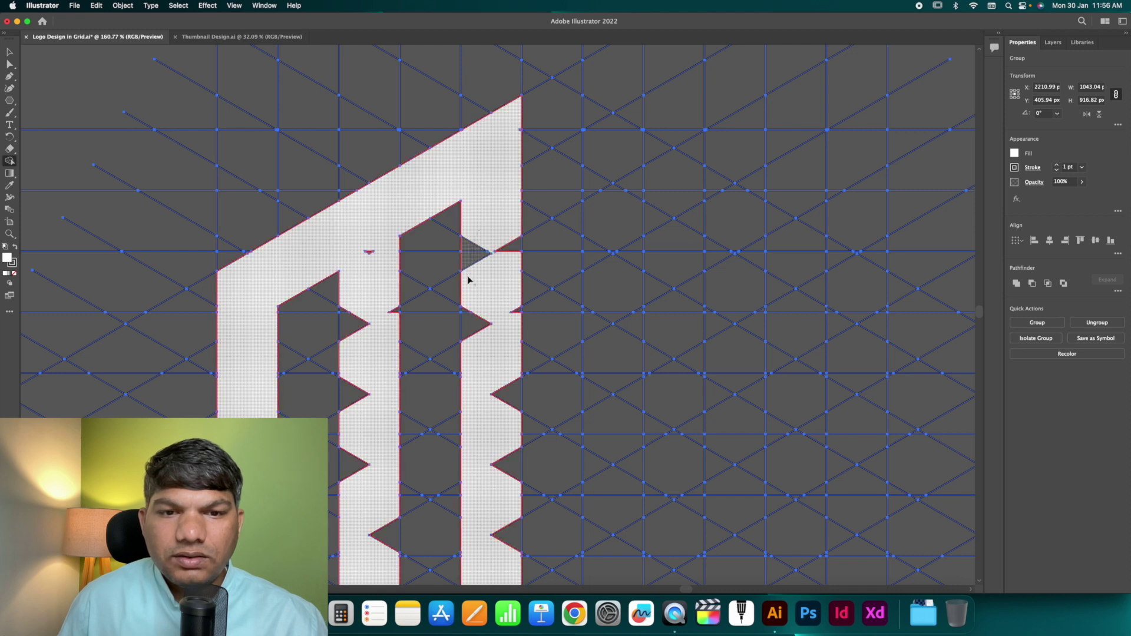
mouse_move(510, 234)
left_mouse_down()
mouse_move(507, 344)
mouse_move(469, 306)
mouse_move(497, 321)
mouse_move(515, 308)
mouse_move(512, 348)
left_mouse_up()
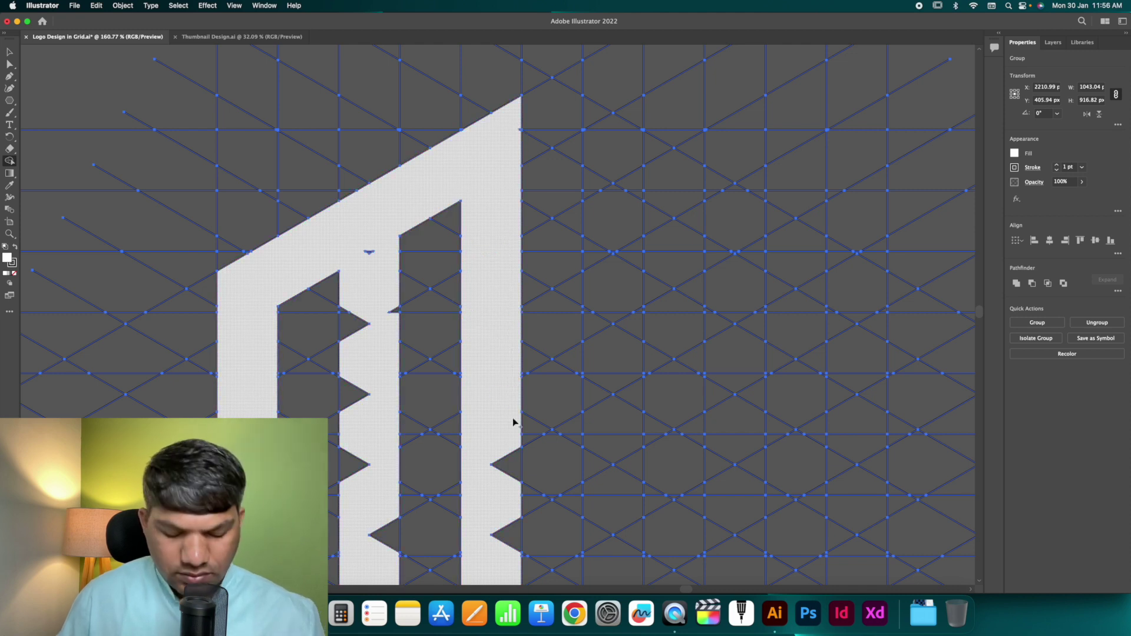
Step: Merge the remaining notches along the lower part of the M's right stem into a straight bar
scroll(498, 252, "down", 5)
left_click_drag(499, 253, 506, 412)
scroll(490, 212, "down", 4)
mouse_move(463, 289)
left_mouse_down()
mouse_move(508, 271)
mouse_move(468, 328)
mouse_move(508, 343)
mouse_move(469, 412)
left_mouse_up()
left_click(509, 391)
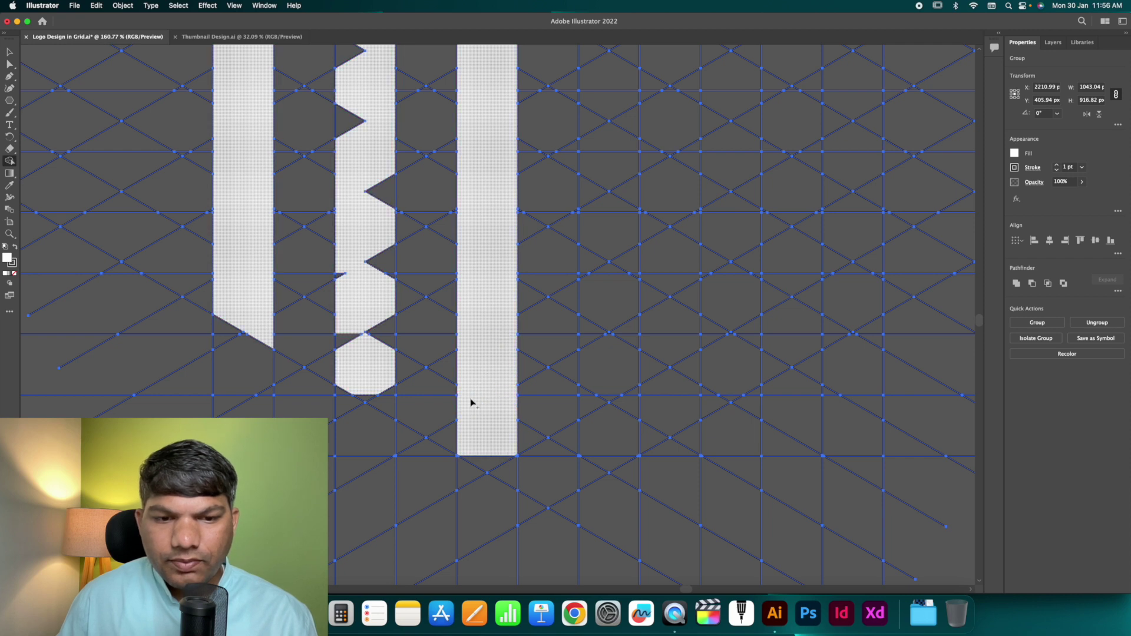
Step: Give the M's middle stem a slanted foot and merge all notches along its edges up to the top bar
mouse_move(389, 394)
left_mouse_down()
mouse_move(386, 404)
mouse_move(366, 397)
mouse_move(379, 379)
mouse_move(386, 294)
left_mouse_up()
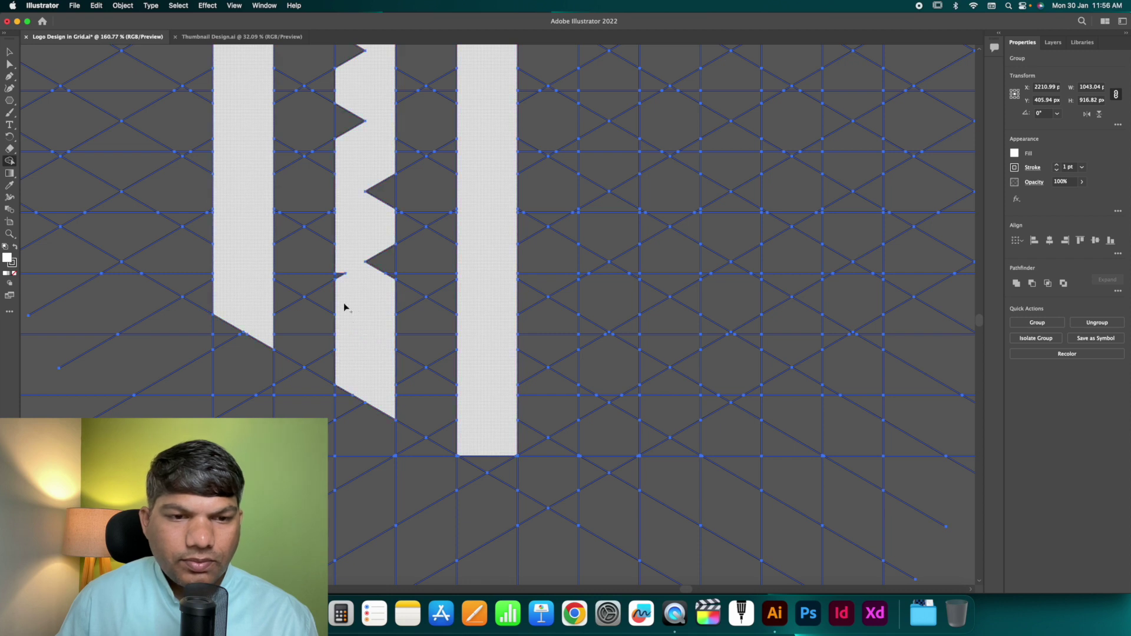
left_click(393, 283)
key("Return")
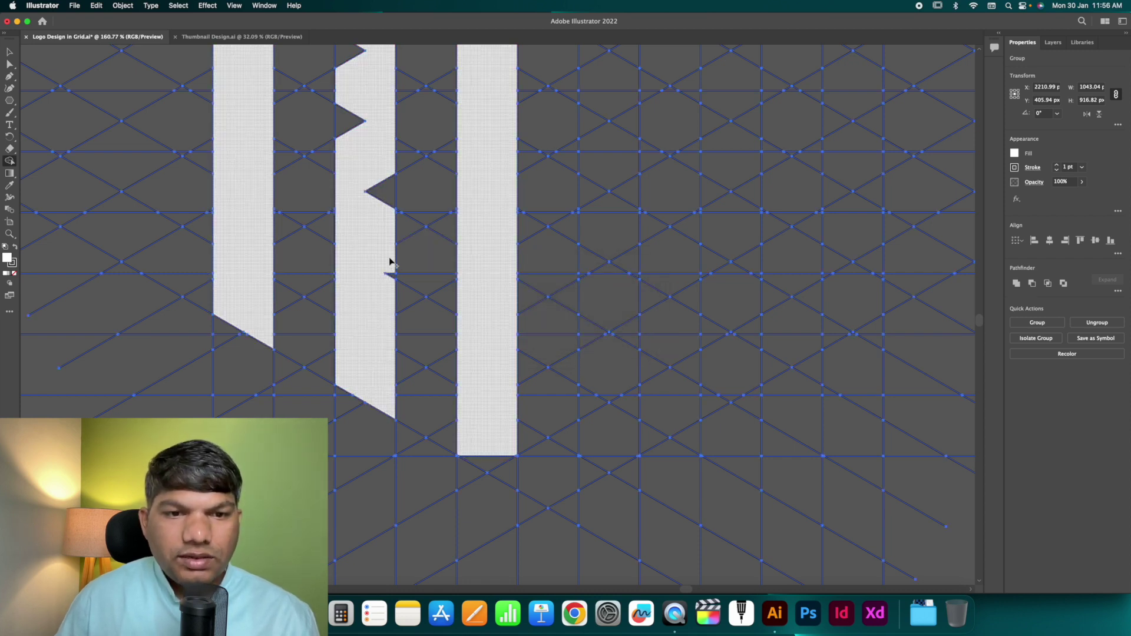
scroll(390, 283, "up", 3)
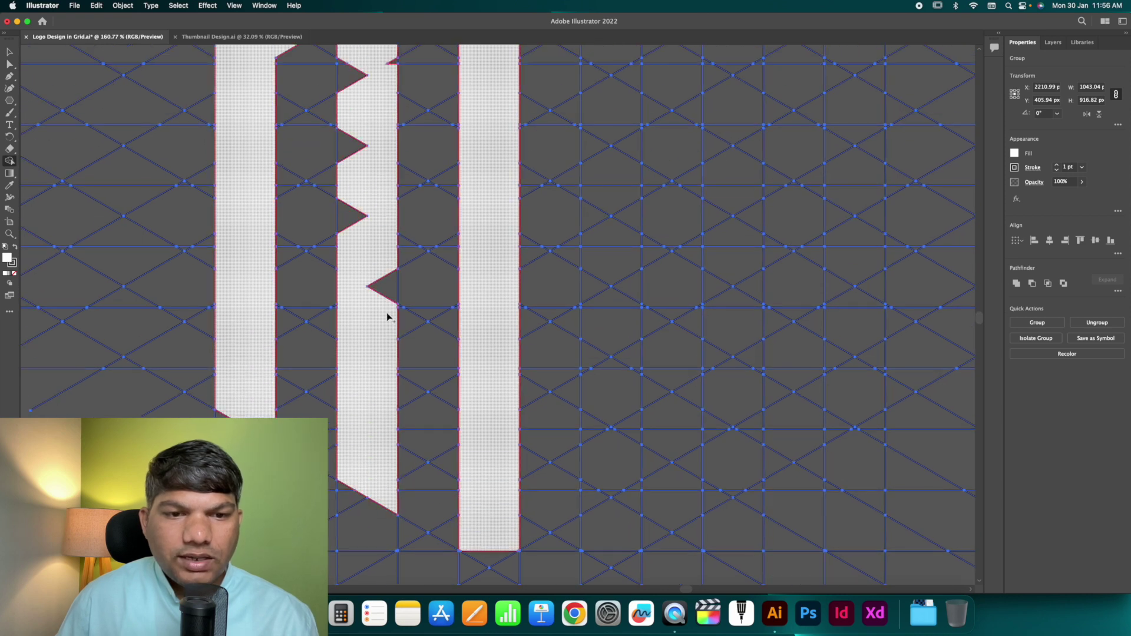
left_click(388, 288)
left_click_drag(348, 184, 356, 449)
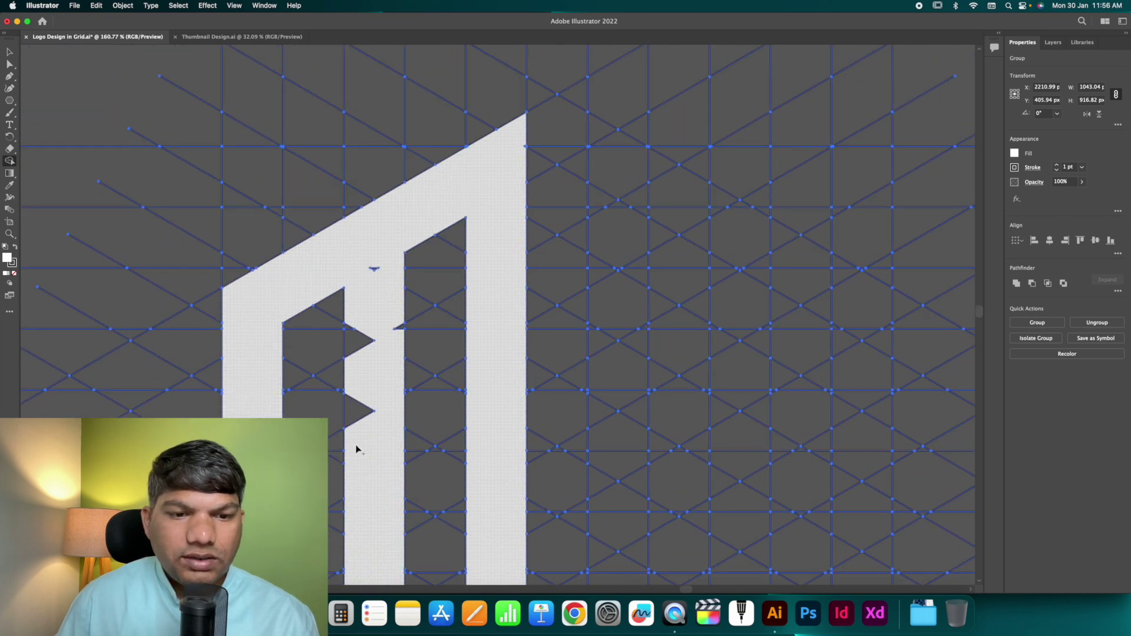
left_click_drag(361, 323, 363, 308)
left_click(374, 263)
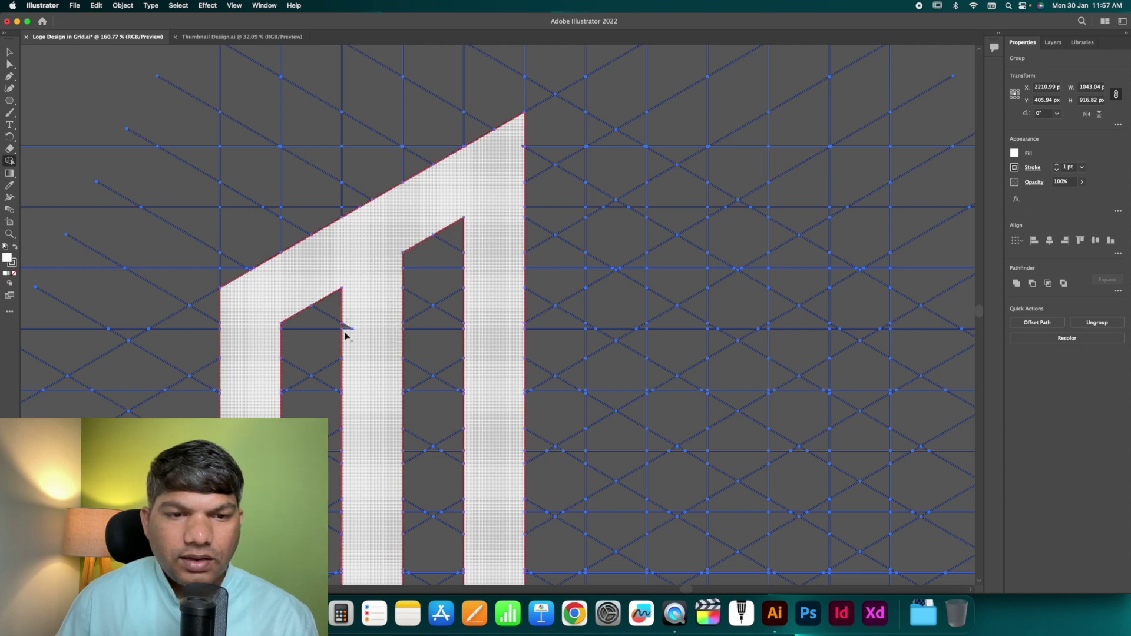
Step: Check the M's edges for unmerged gaps and add the triangular region that gives the right stem a slanted foot
scroll(365, 329, "down", 5)
scroll(377, 248, "up", 5)
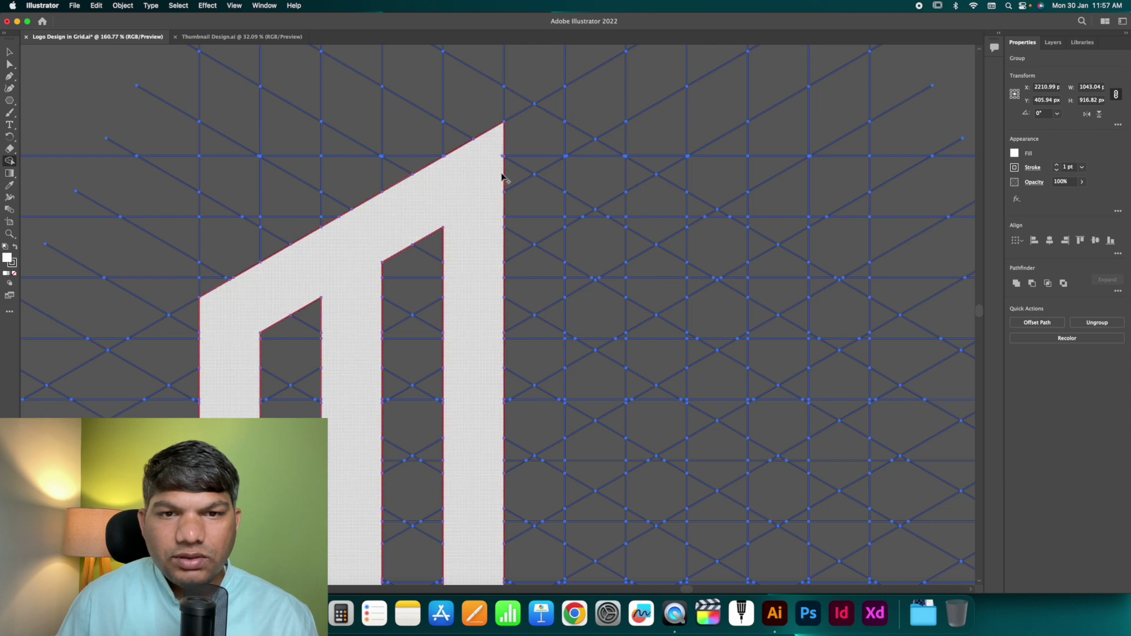
scroll(500, 269, "down", 10)
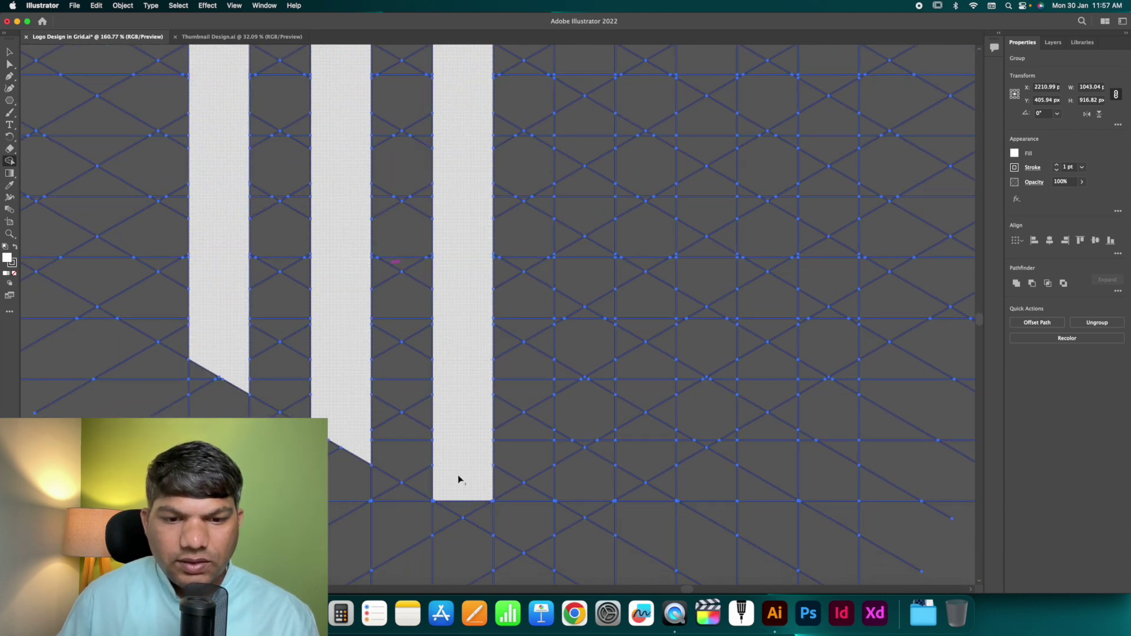
left_click(490, 490)
key("super+minus")
key("super+minus")
key("super+minus")
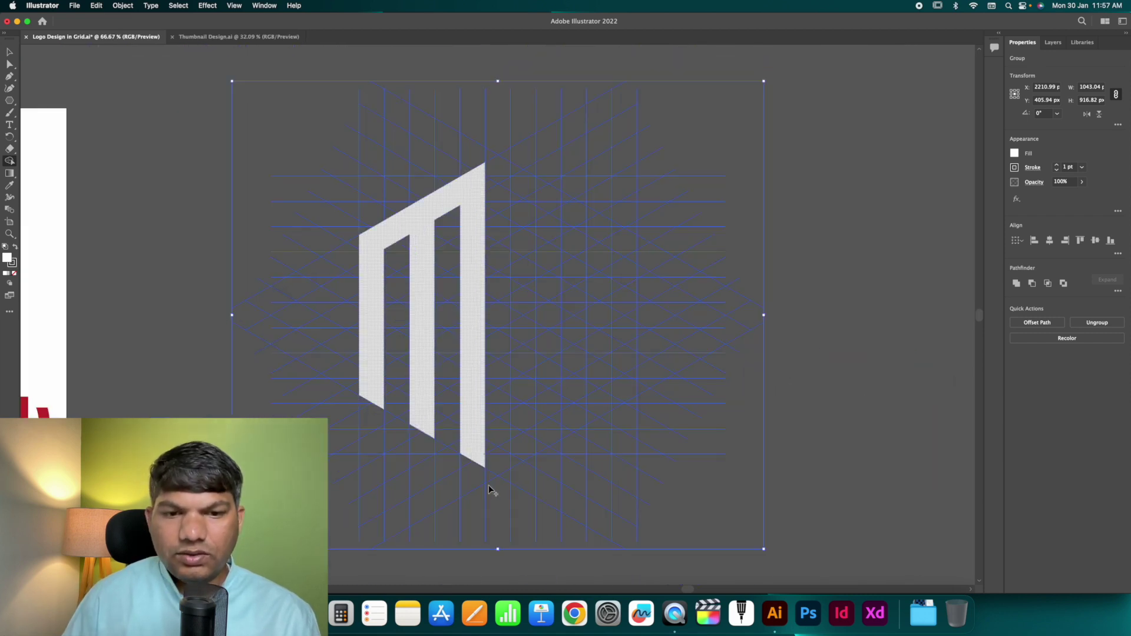
Step: Select only the finished M shape and create a horizontally flipped copy of it in place
key("v")
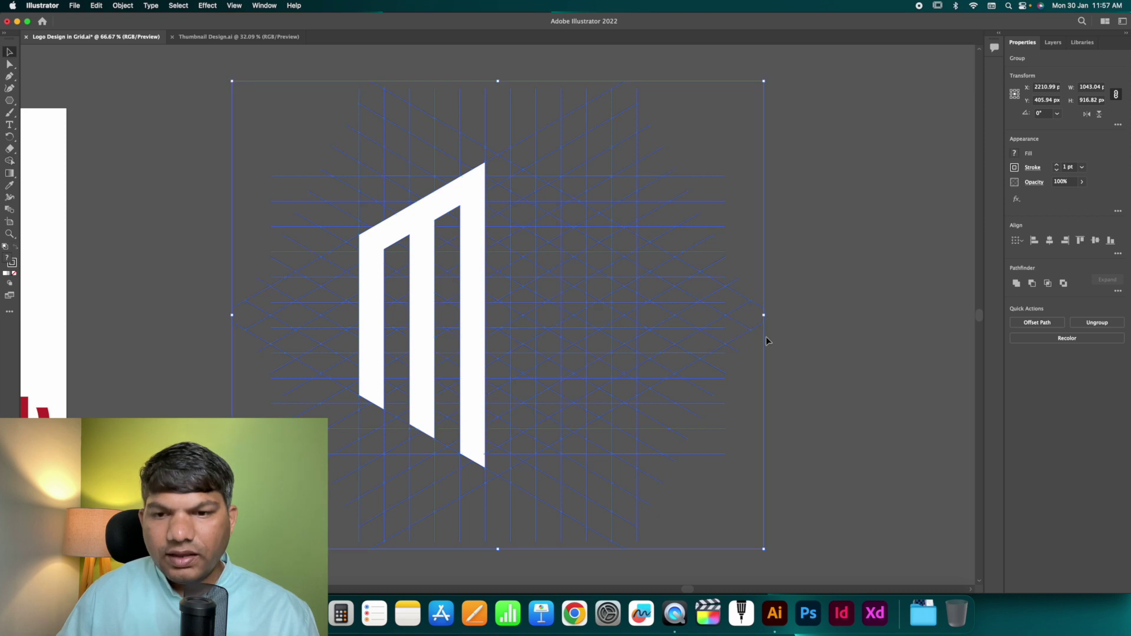
left_click(768, 340)
left_click(474, 276)
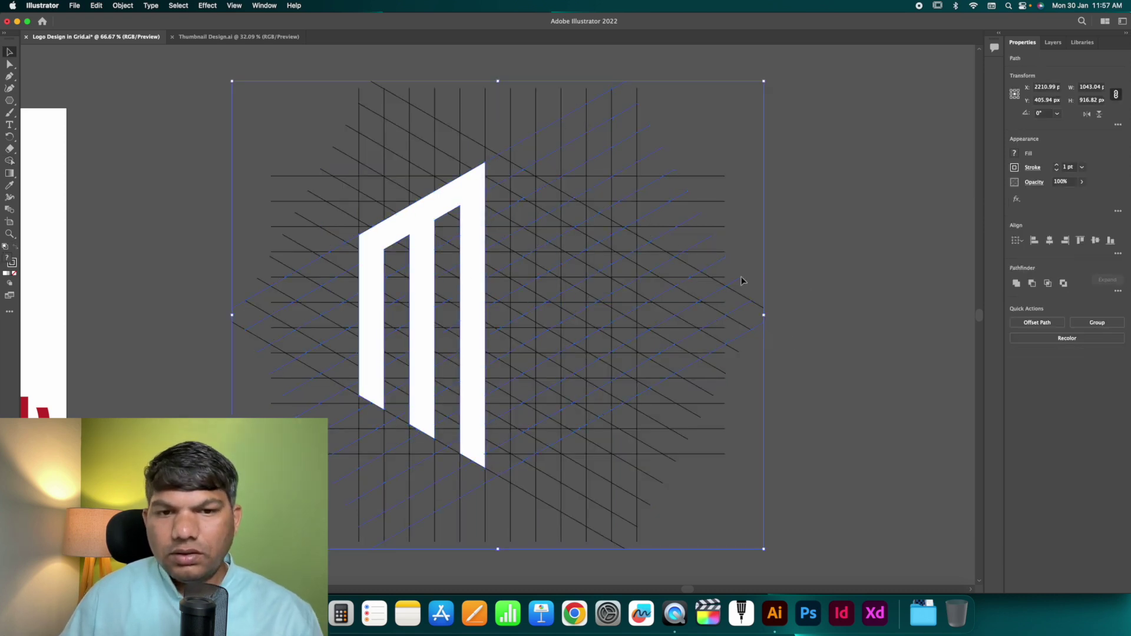
left_click(798, 284)
left_click(466, 241)
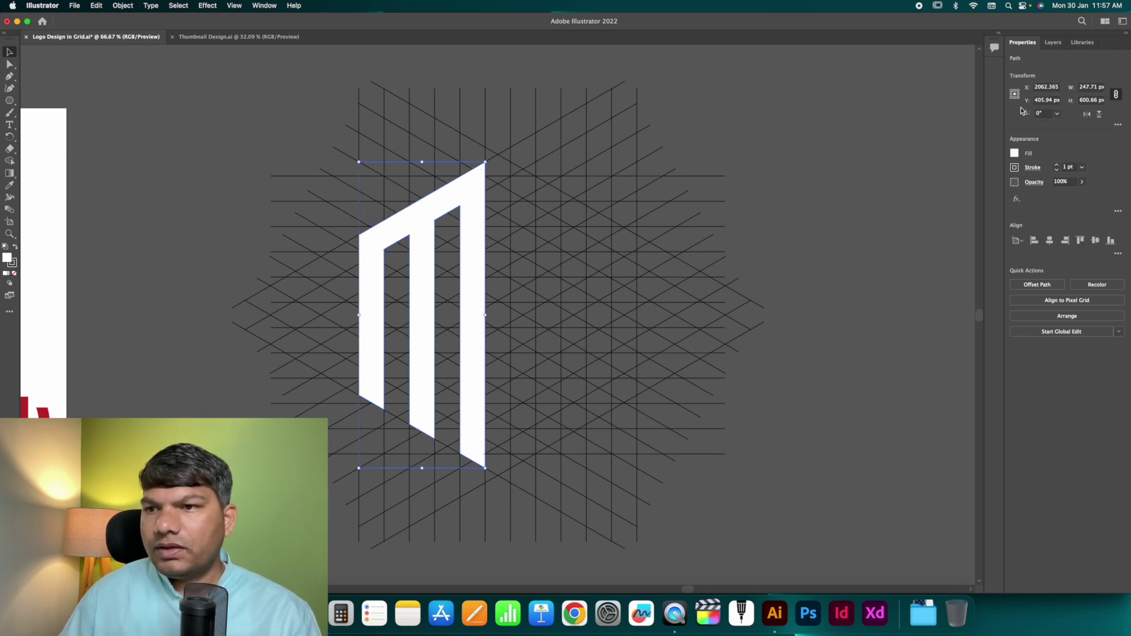
left_click(1087, 114)
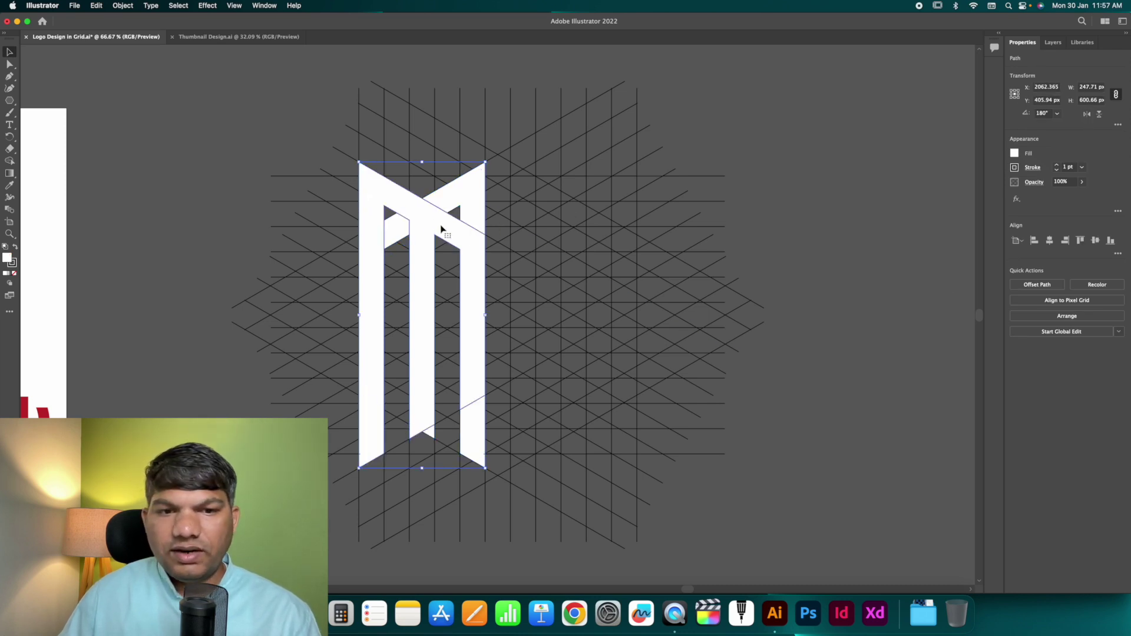
Step: Move the flipped copy one grid column to the right of the M and flip it vertically to form the W
left_click_drag(428, 234, 580, 239)
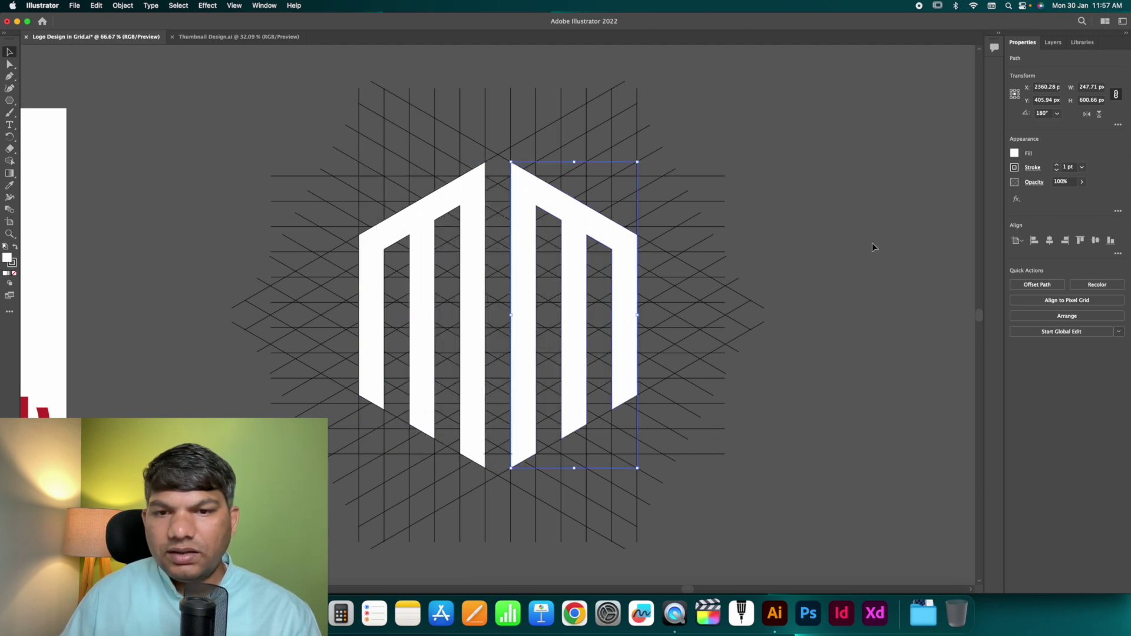
left_click(1099, 115)
left_click(843, 189)
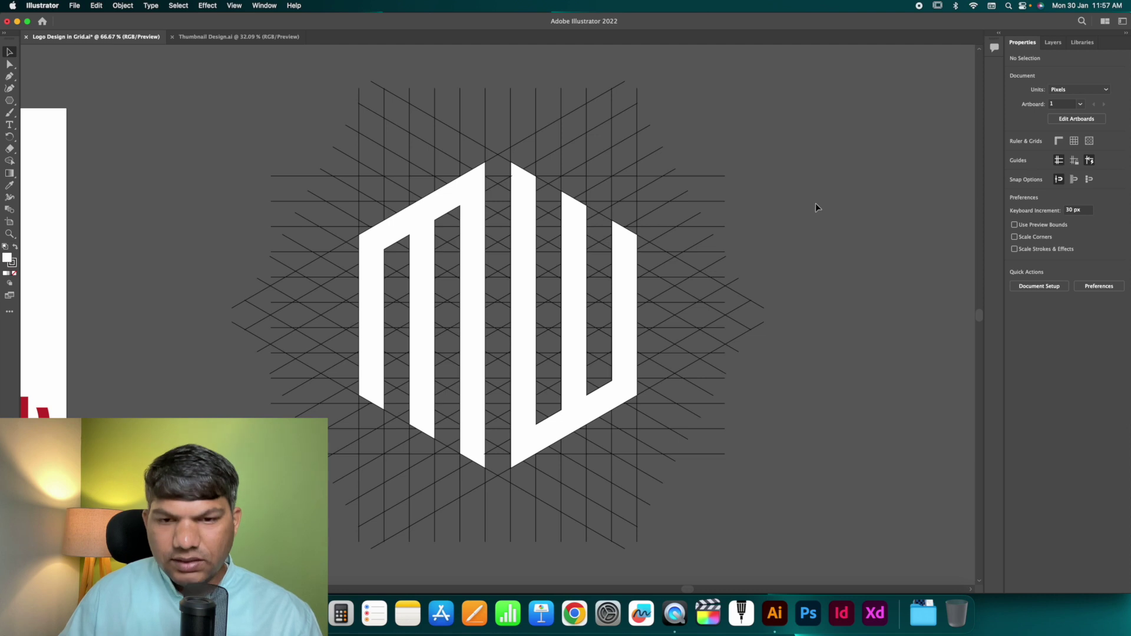
Step: Delete the vertical, horizontal and slanted construction lines around the hexagonal MW mark
left_click(666, 154)
key("BackSpace")
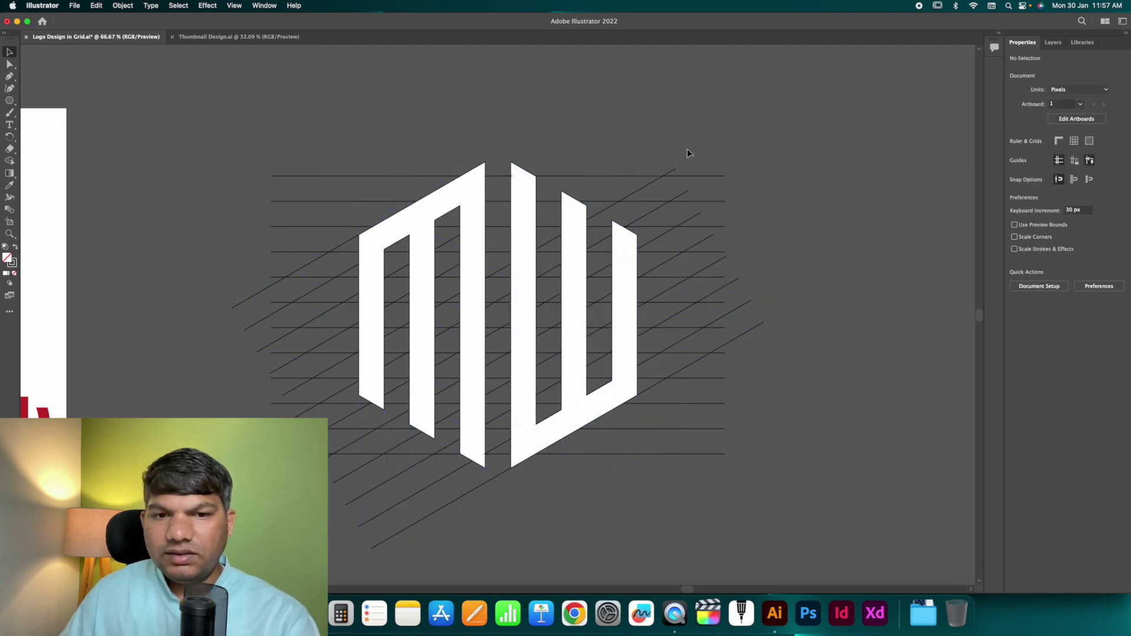
left_click(697, 222)
key("BackSpace")
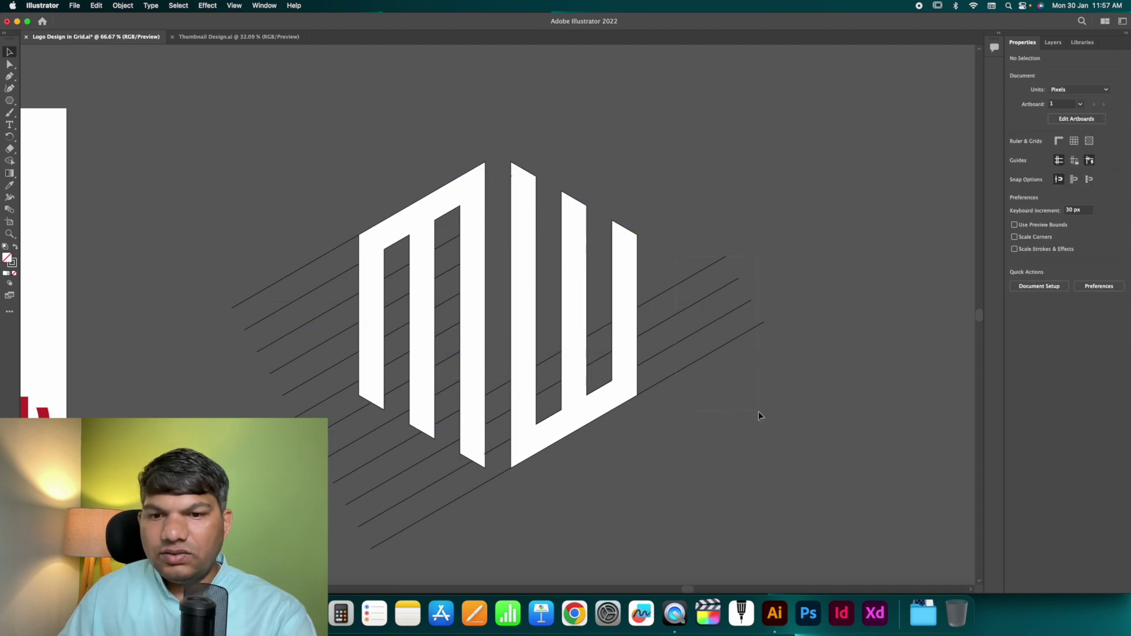
left_click(299, 250)
key("BackSpace")
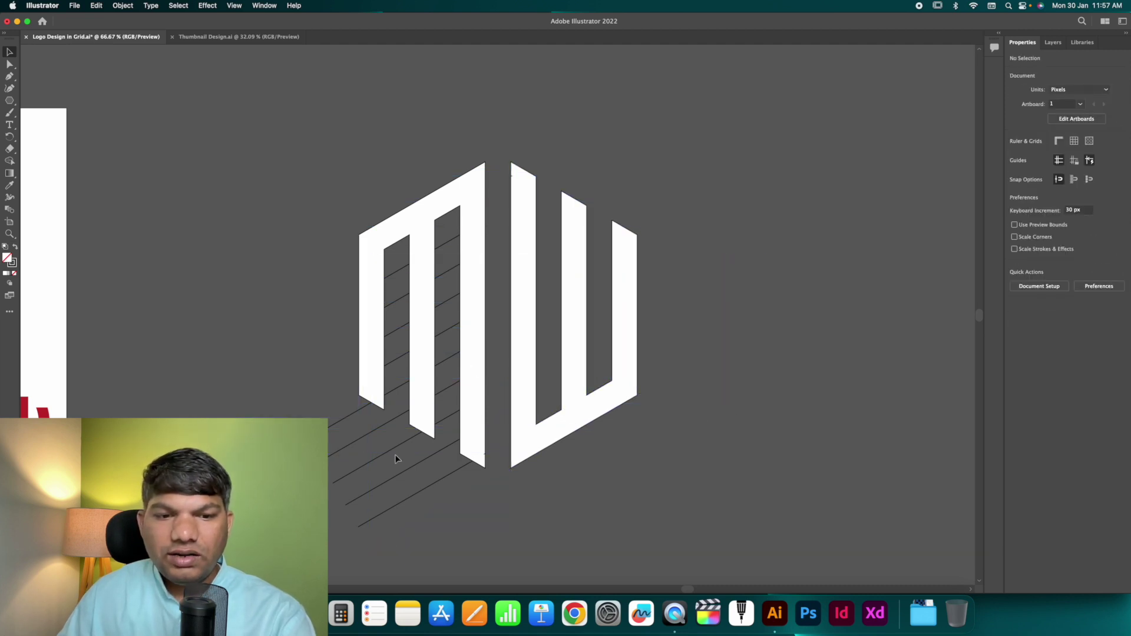
Step: Move the M and W together away from the leftover slanted lines and delete those lines
left_click(477, 259)
left_click(523, 280, "shift")
left_click_drag(522, 281, 806, 267)
left_click_drag(462, 493, 525, 530)
key("BackSpace")
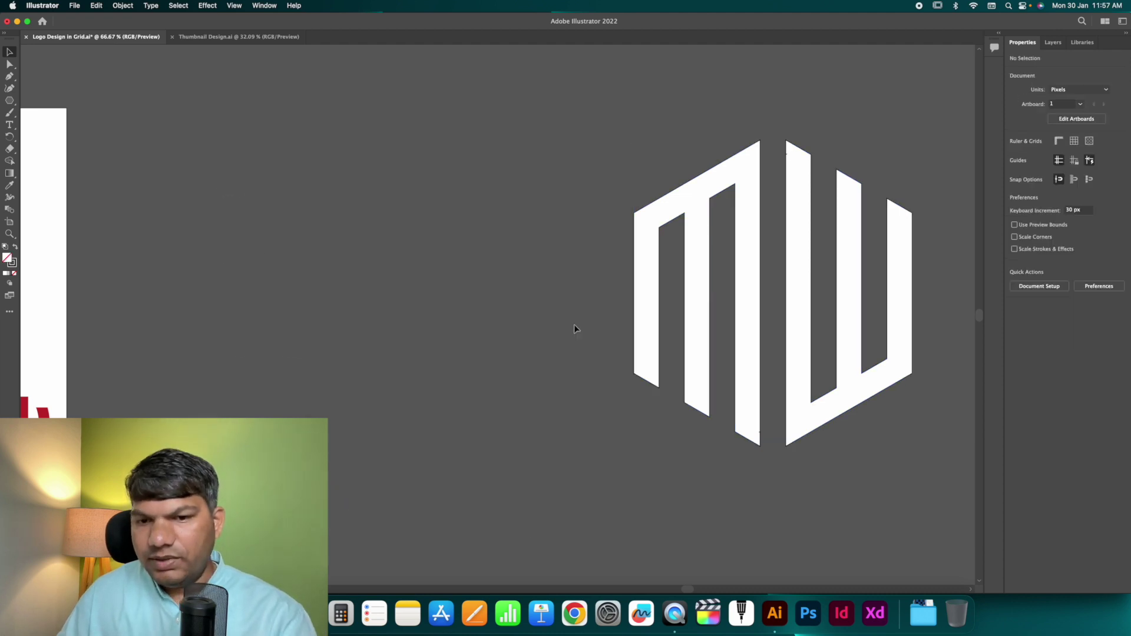
Step: Select both letters of the hexagonal mark and move them back towards the artboard
left_click_drag(574, 325, 759, 429)
left_click_drag(809, 473, 808, 472)
left_click_drag(797, 421, 461, 401)
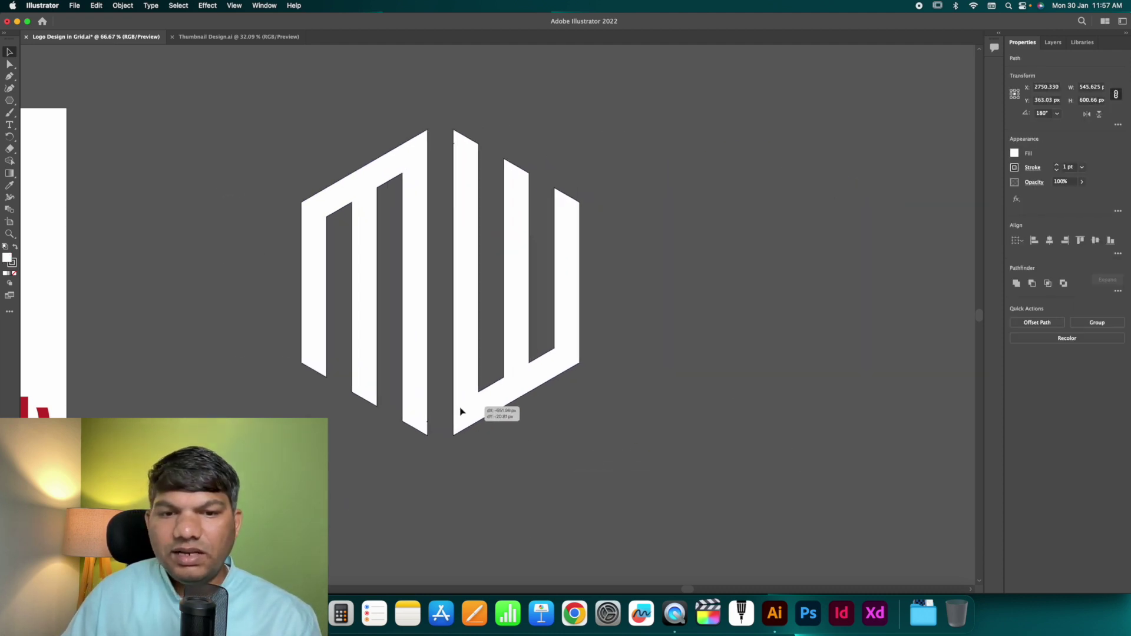
key("Left")
key("Down")
Step: Recolor the hexagonal MW mark by sampling the dark red, strokeless style of the circular MW logo
scroll(152, 344, "left", 2)
key("i")
left_click(35, 377)
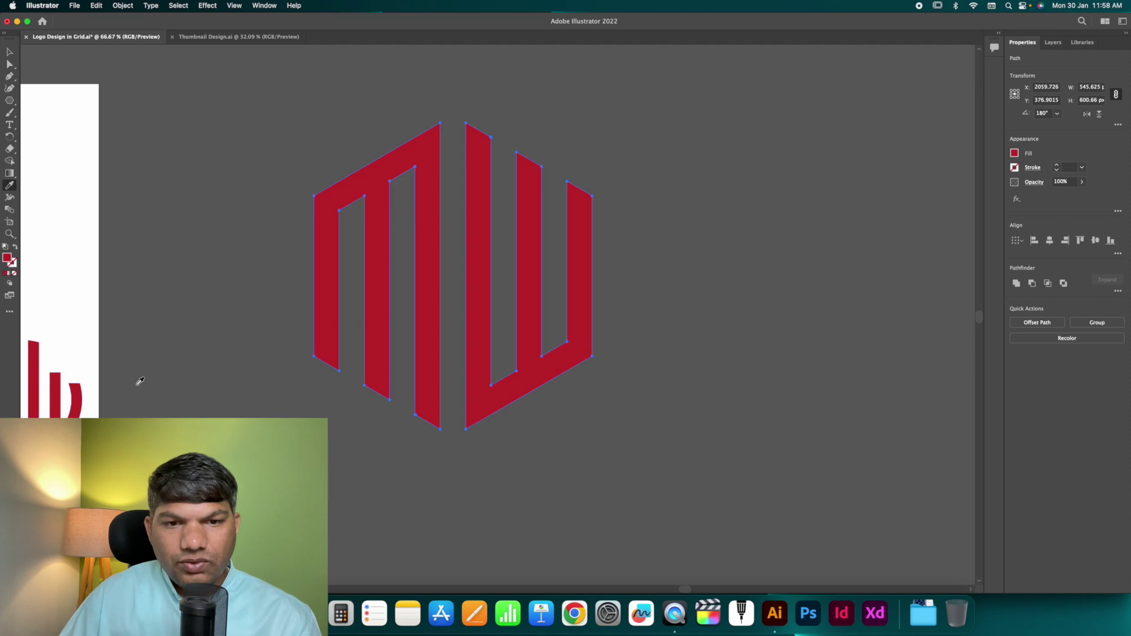
key("v")
left_click(306, 365)
Step: Scale the hexagonal MW mark down and place it on the artboard above the circular MW logo
key("super+minus")
key("super+minus")
key("super+minus")
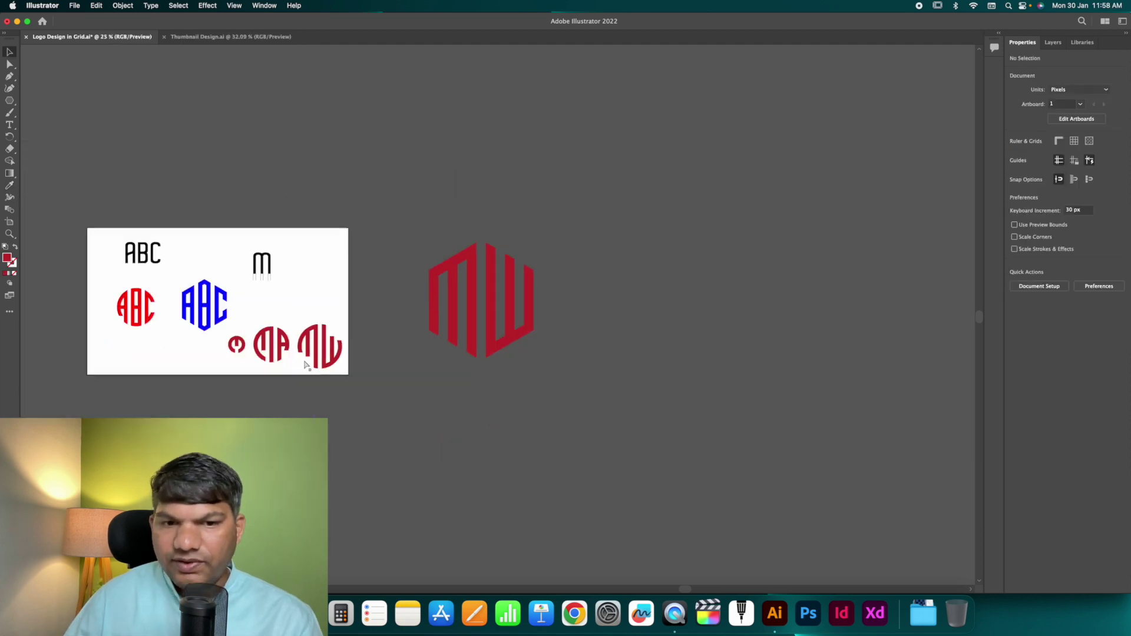
scroll(305, 364, "left", 3)
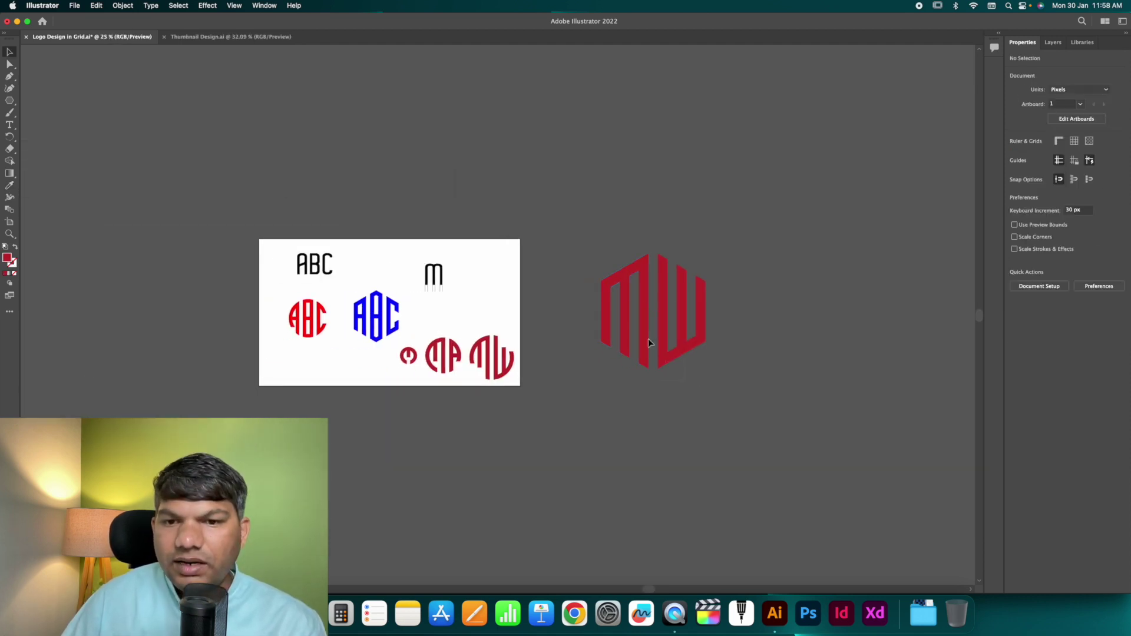
left_click(691, 288)
left_click_drag(707, 256, 675, 290)
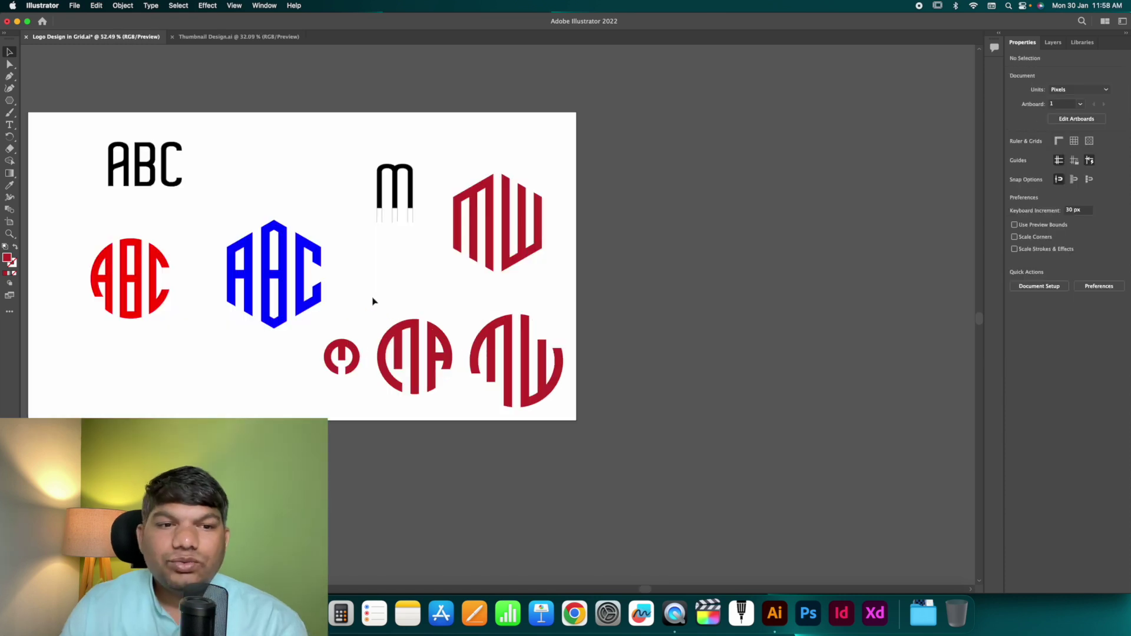